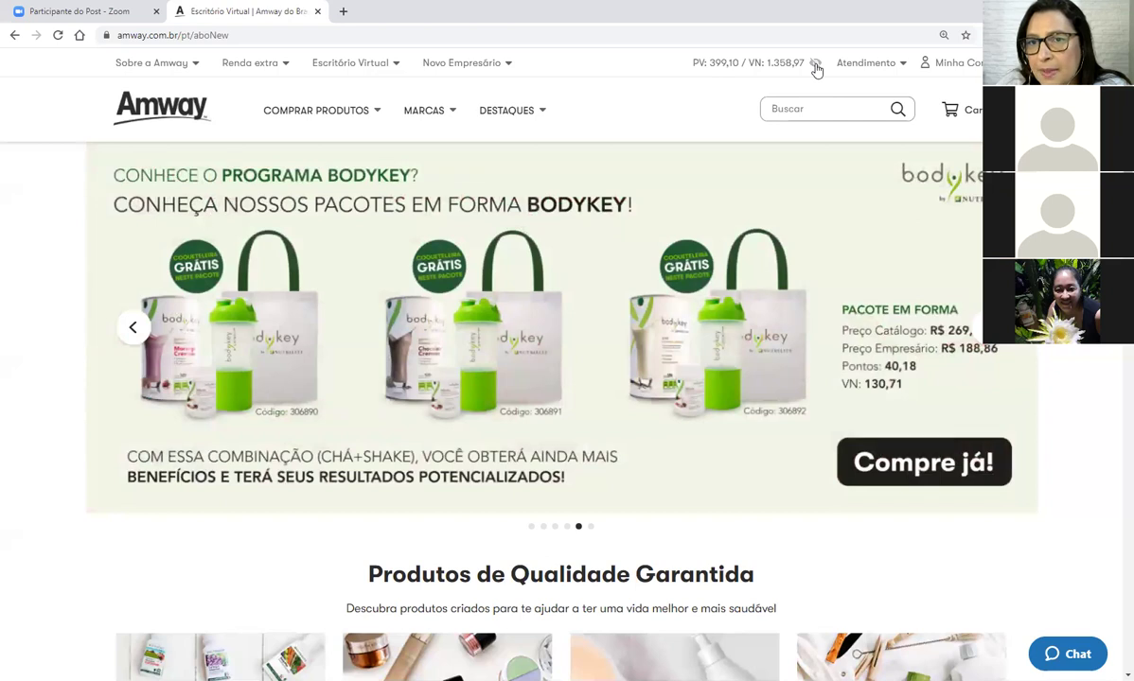
Hide the PV and VN totals and go to the empty shopping cart page
left_click(815, 64)
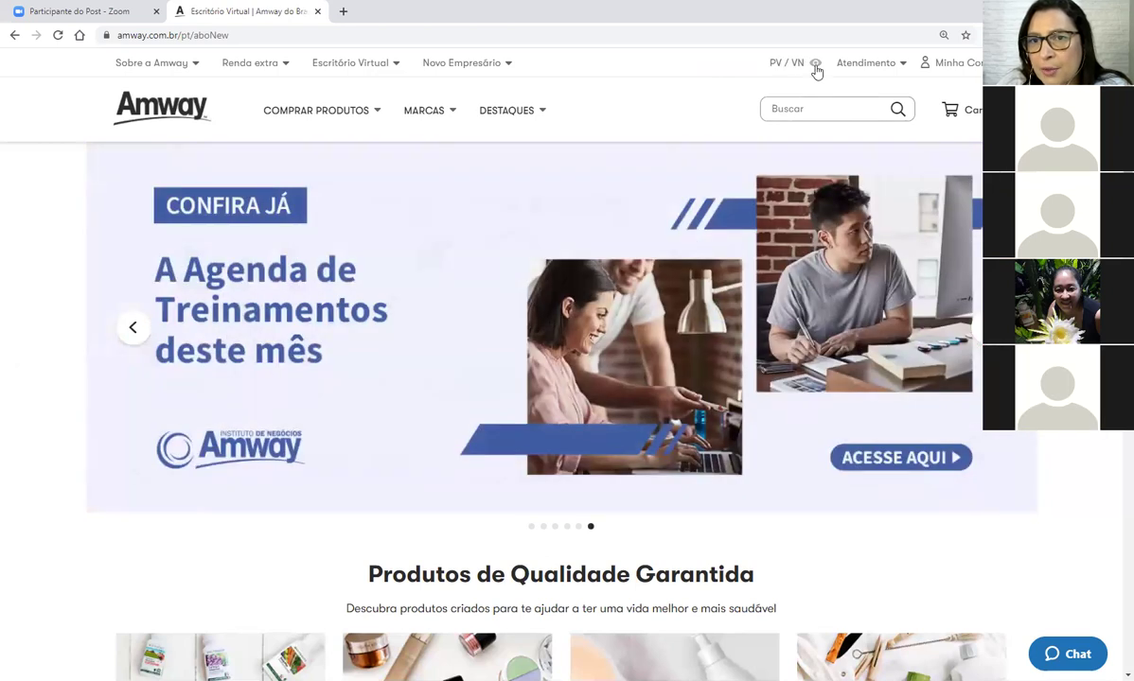
left_click(816, 67)
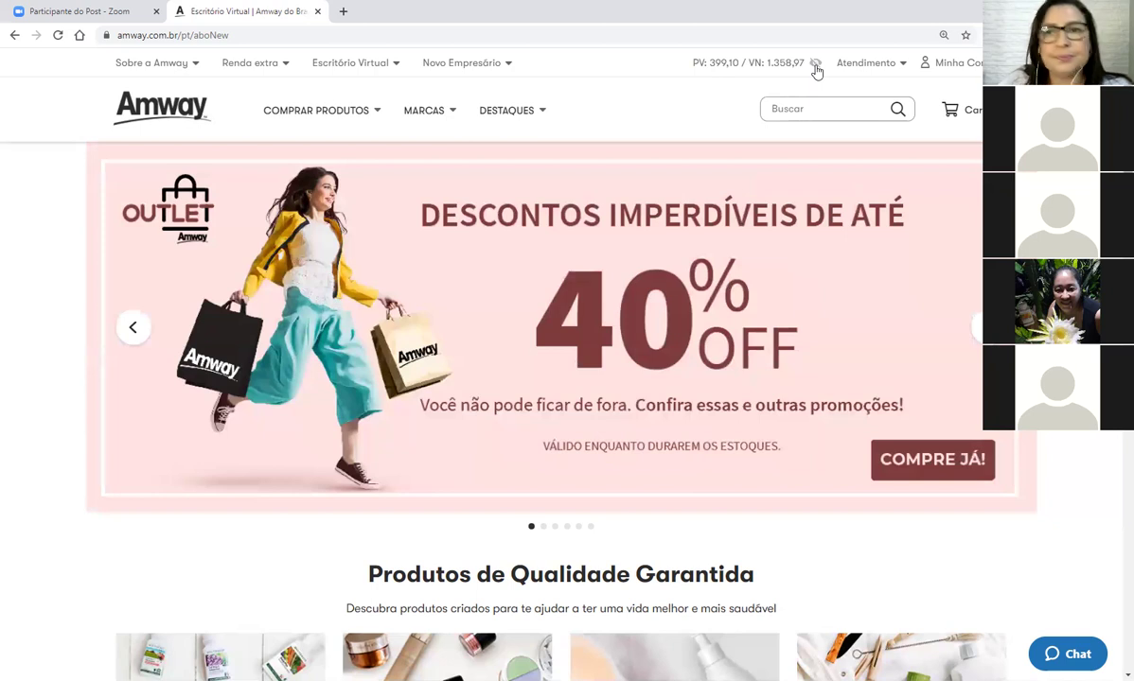
left_click(815, 66)
mouse_move(979, 113)
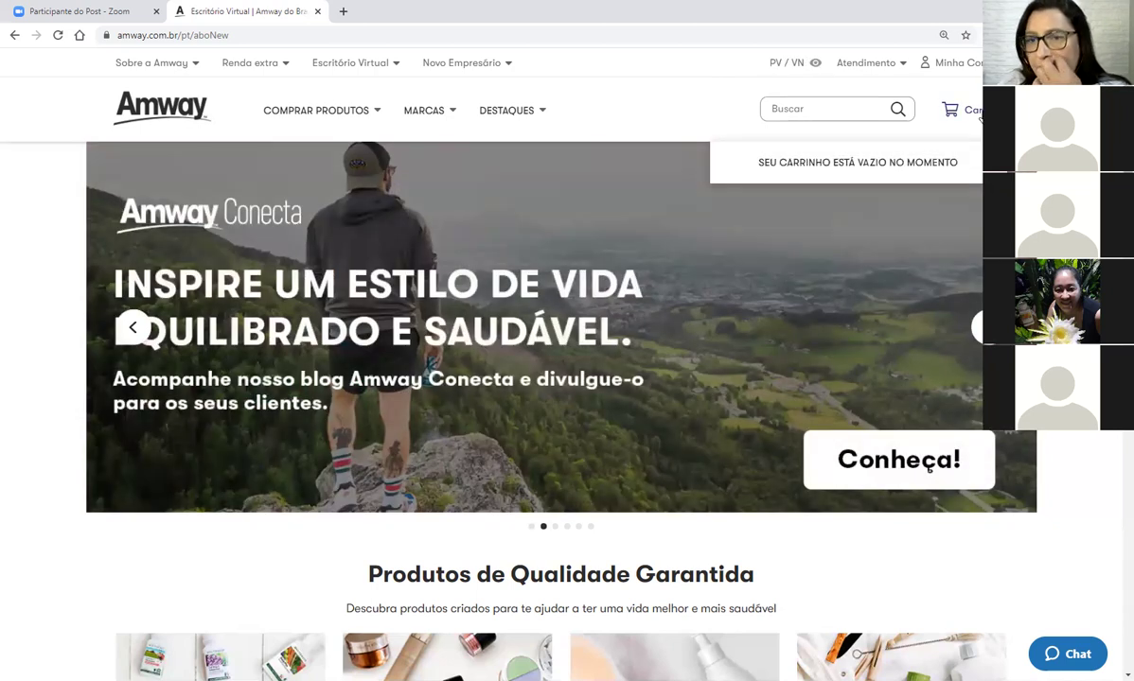
left_click(977, 114)
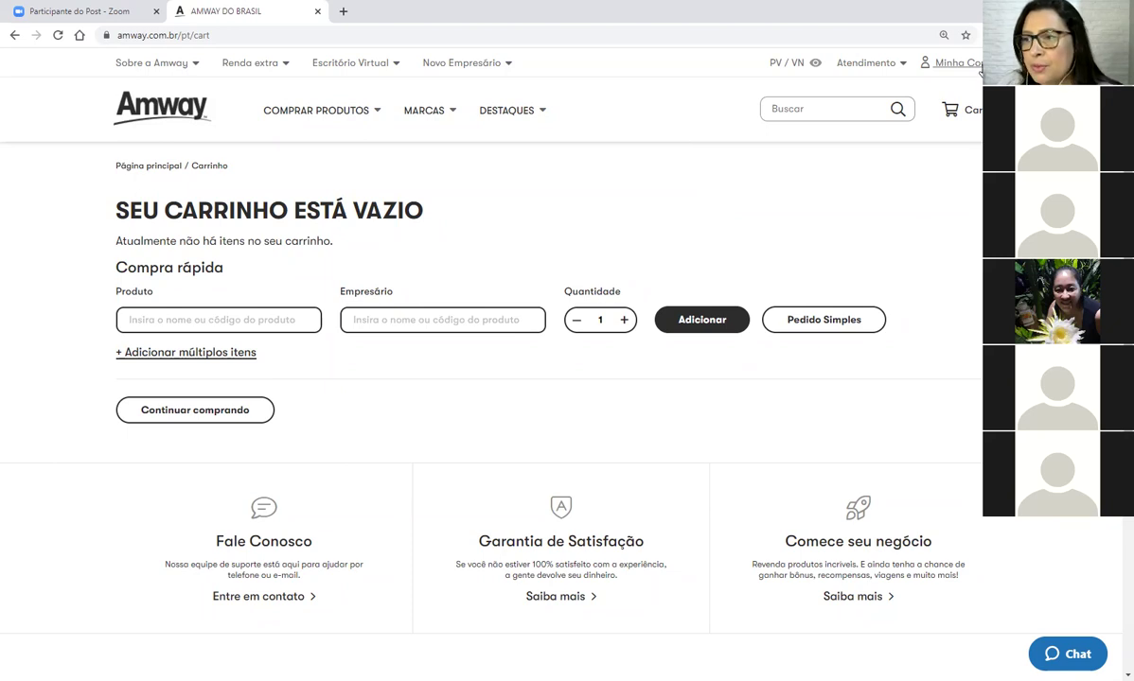
Check the empresário's Linha de patrocínio and Conta / Perfil details, then head back to the cart
left_click(925, 68)
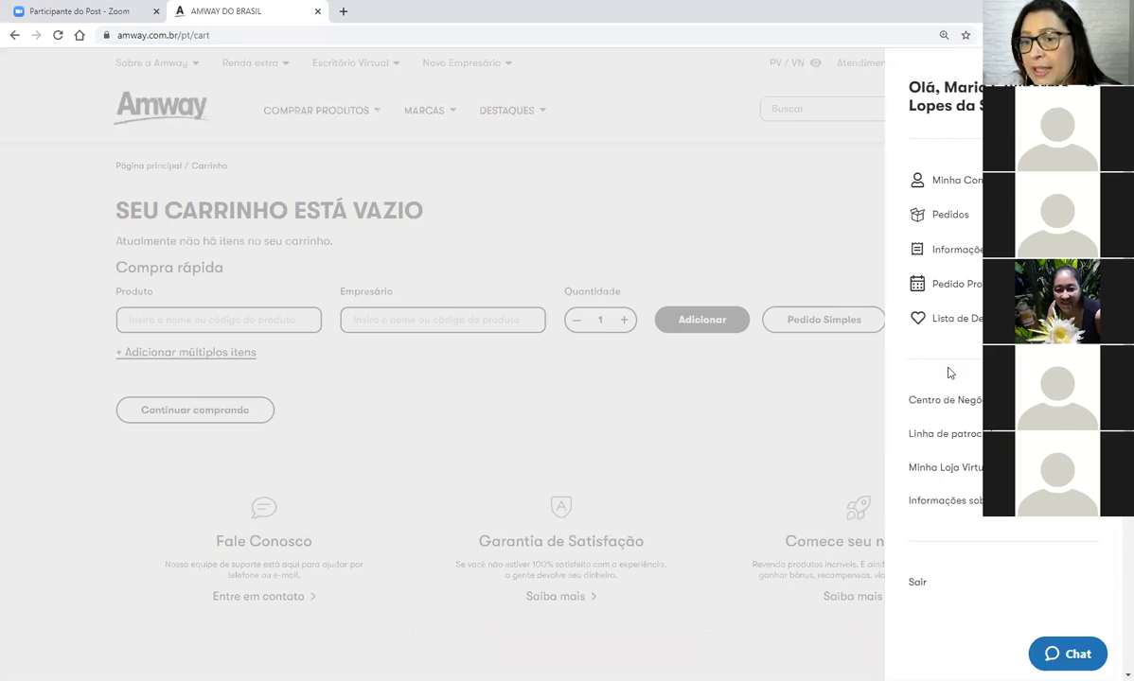
left_click(941, 437)
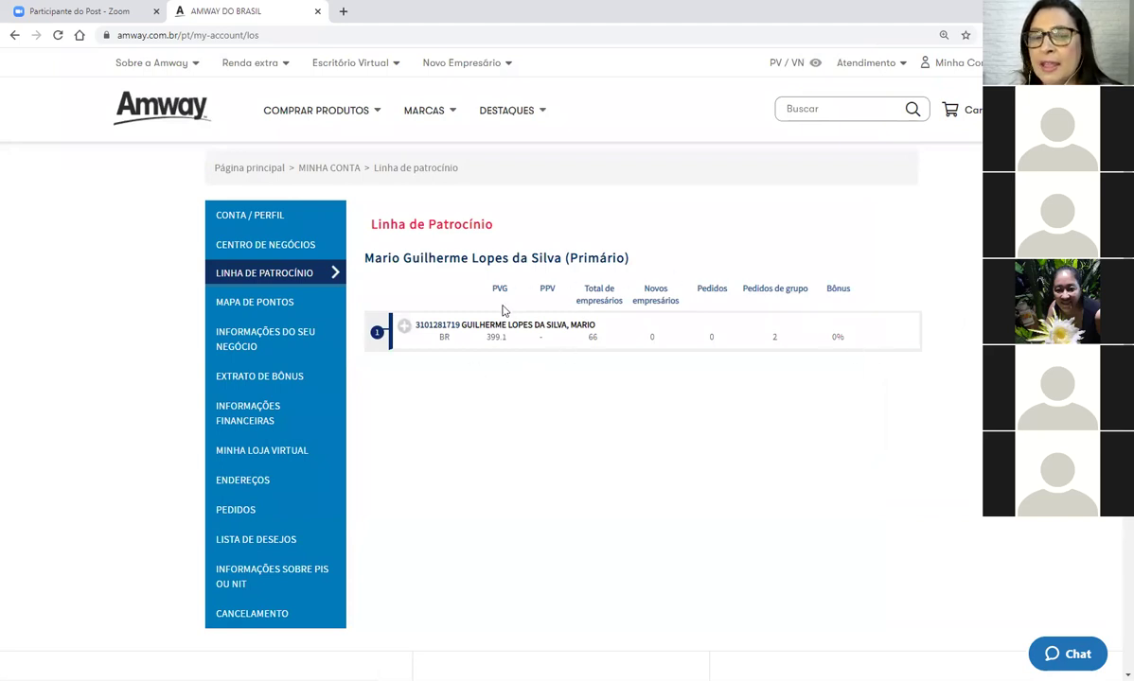
left_click(240, 216)
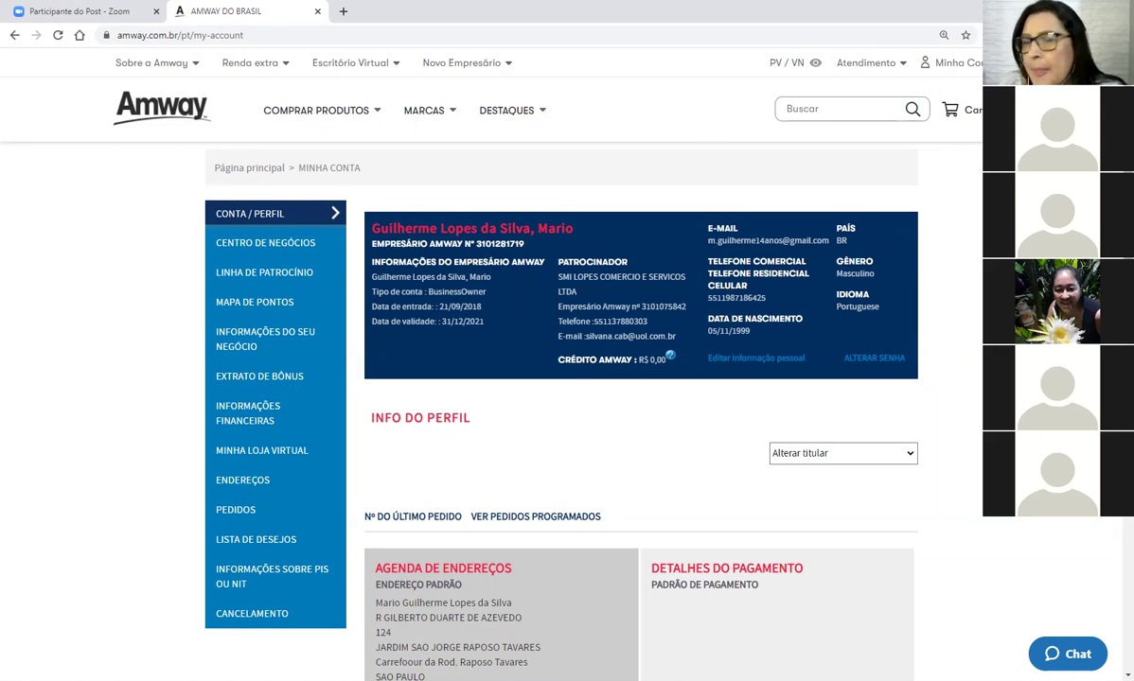
left_click(963, 109)
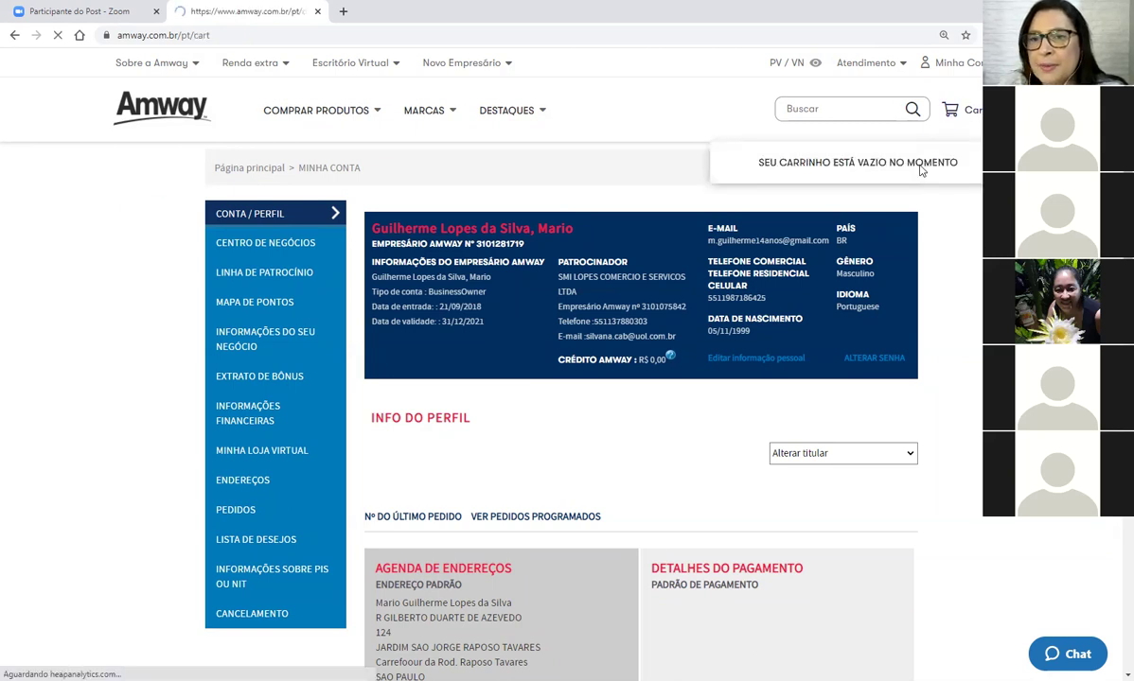
In Compra rápida, select product 100566 Garlic Concentrado de Alho and pick the empresário by number
left_click(226, 319)
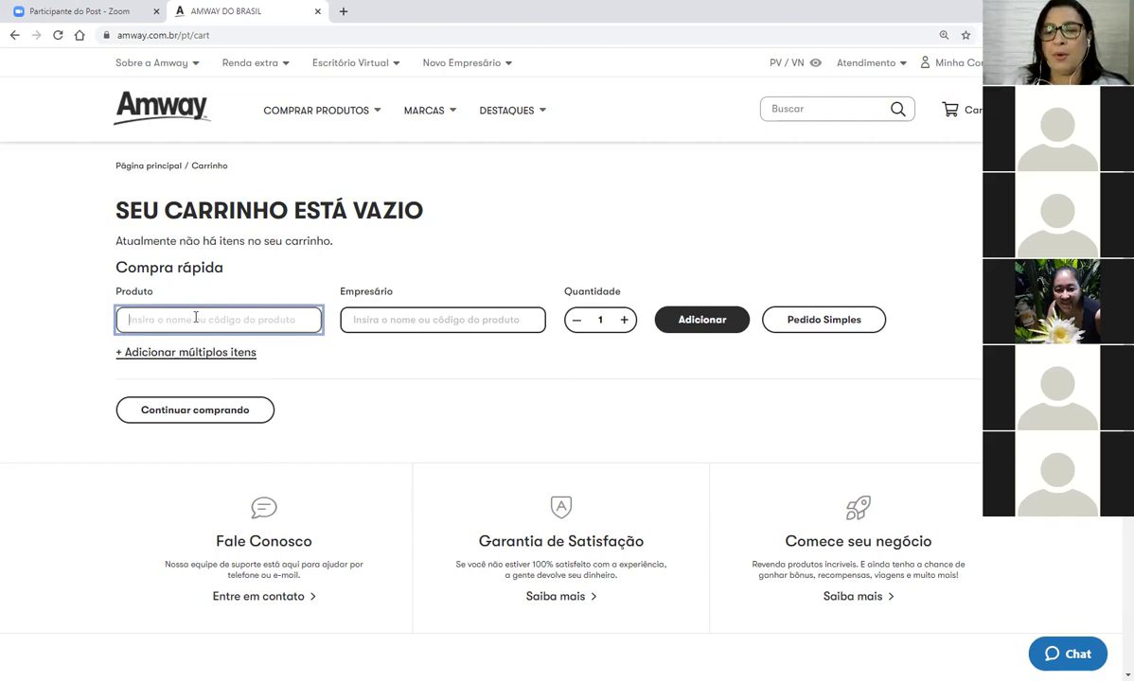
type("10")
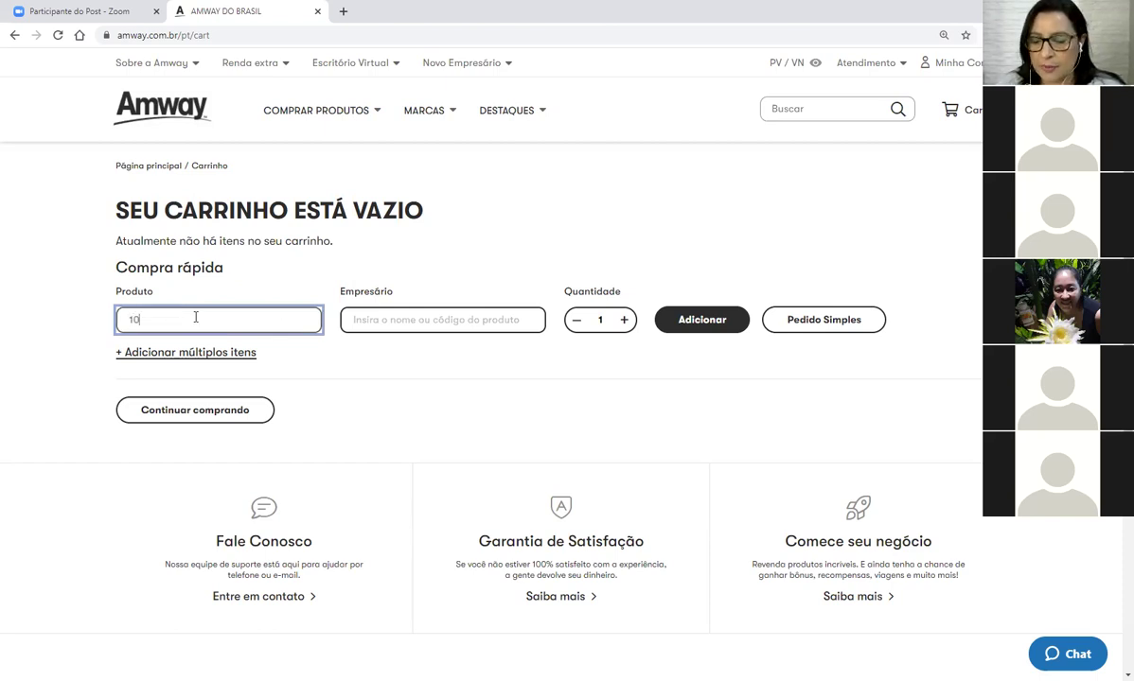
type("0566")
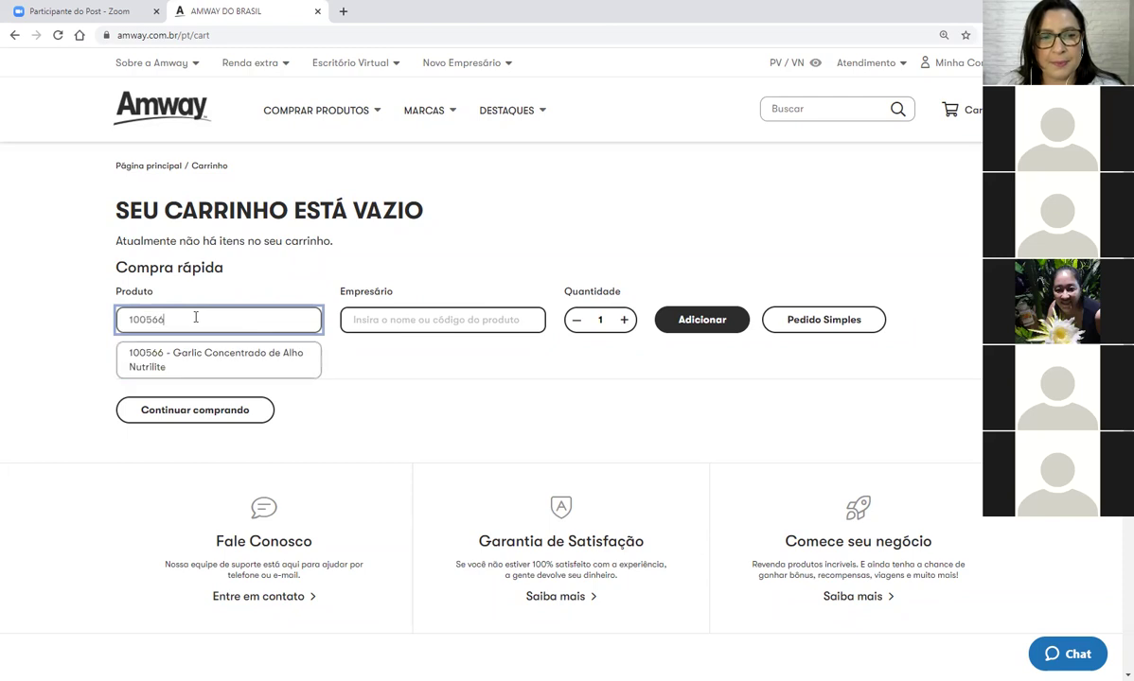
left_click(213, 368)
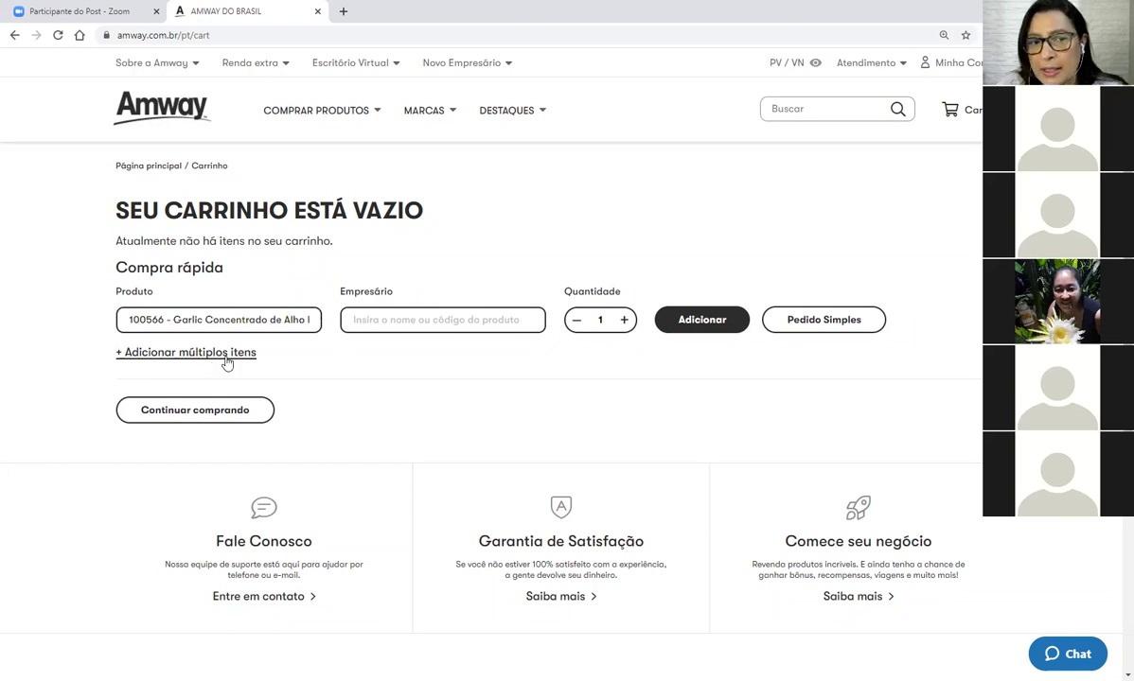
left_click(361, 319)
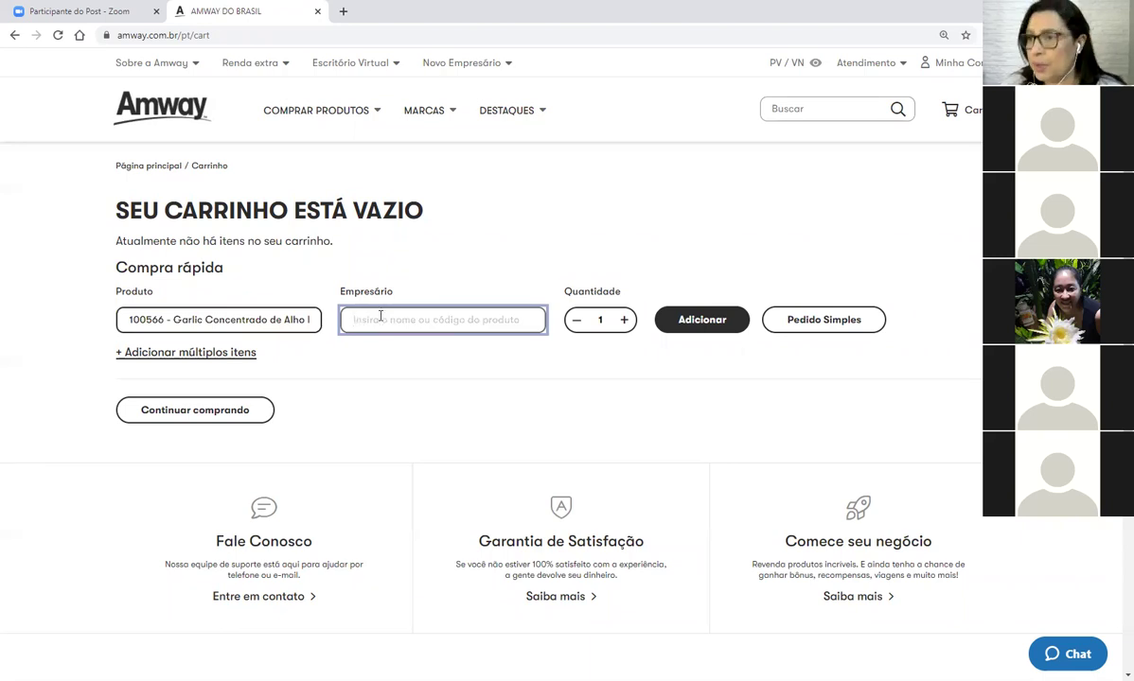
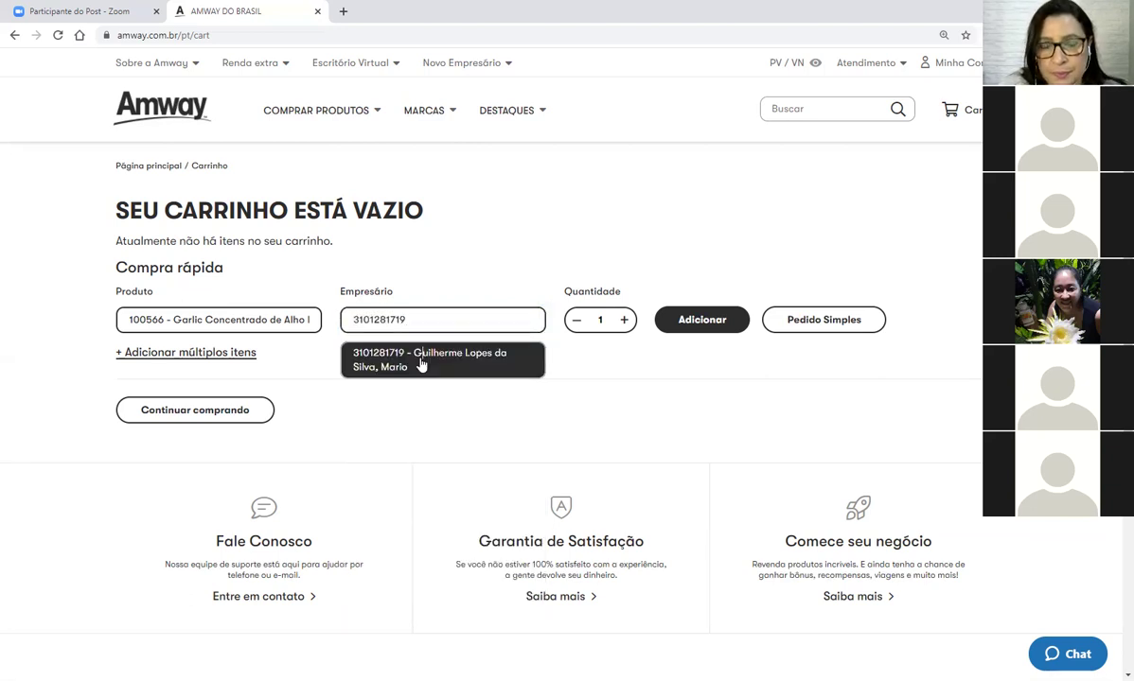
left_click(422, 362)
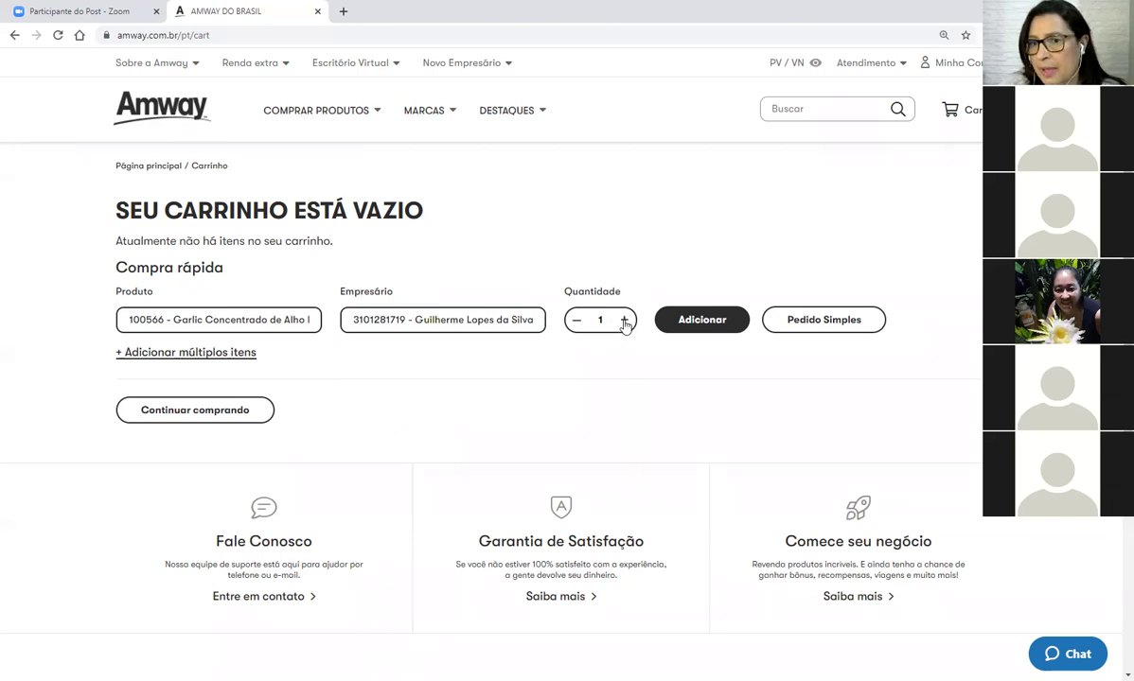
Add the garlic to the cart and review the total: R$ 230,86 plus R$ 15,99 delivery
left_click(719, 327)
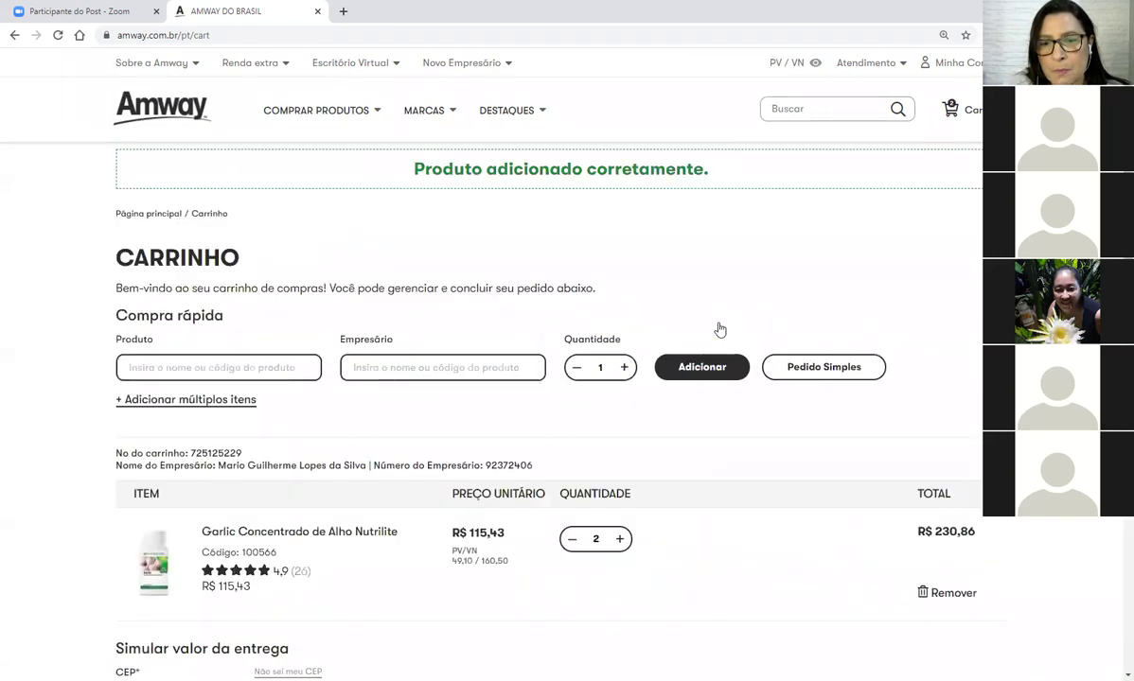
scroll(599, 416, "down", 3)
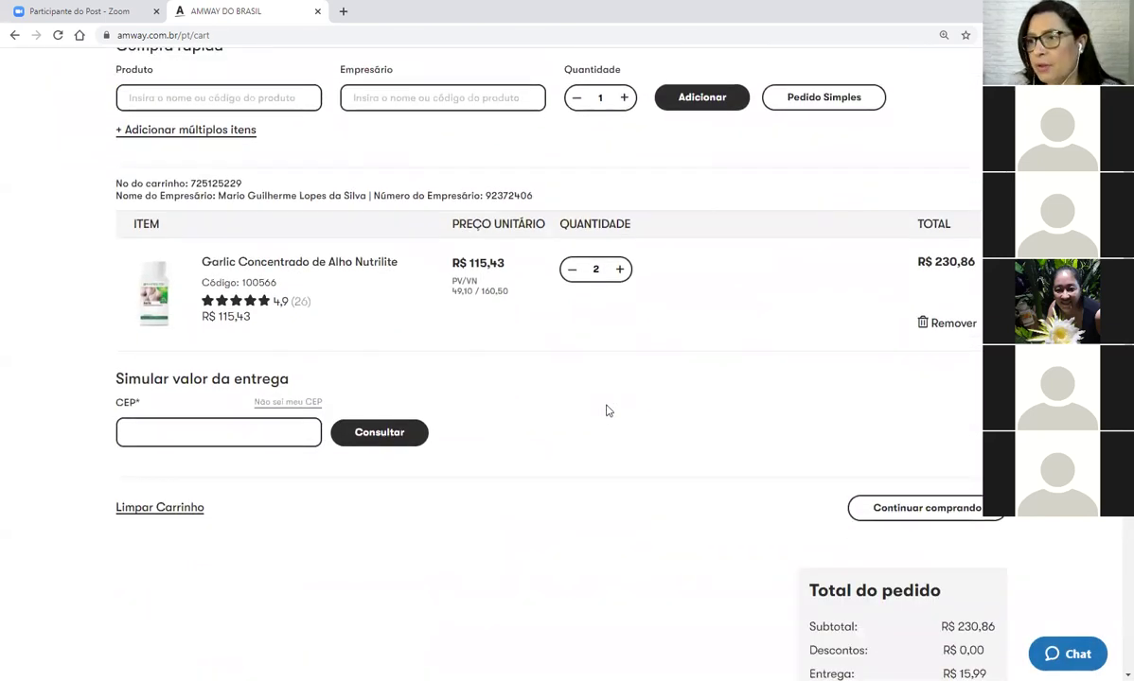
scroll(608, 410, "down", 4)
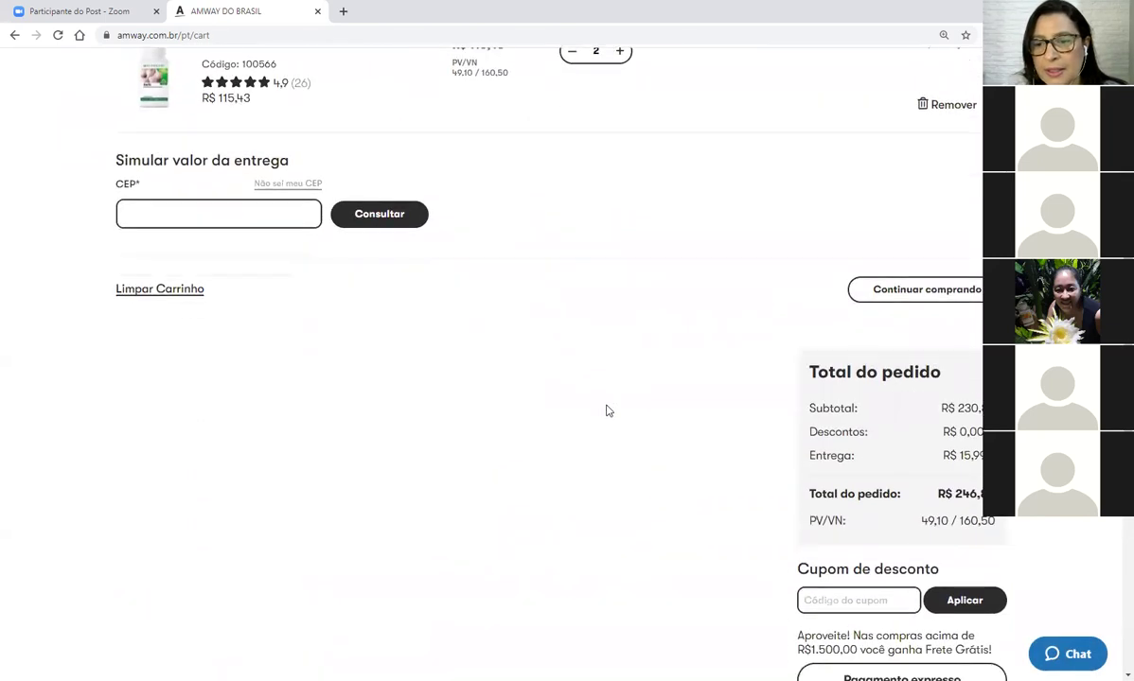
scroll(608, 410, "up", 1)
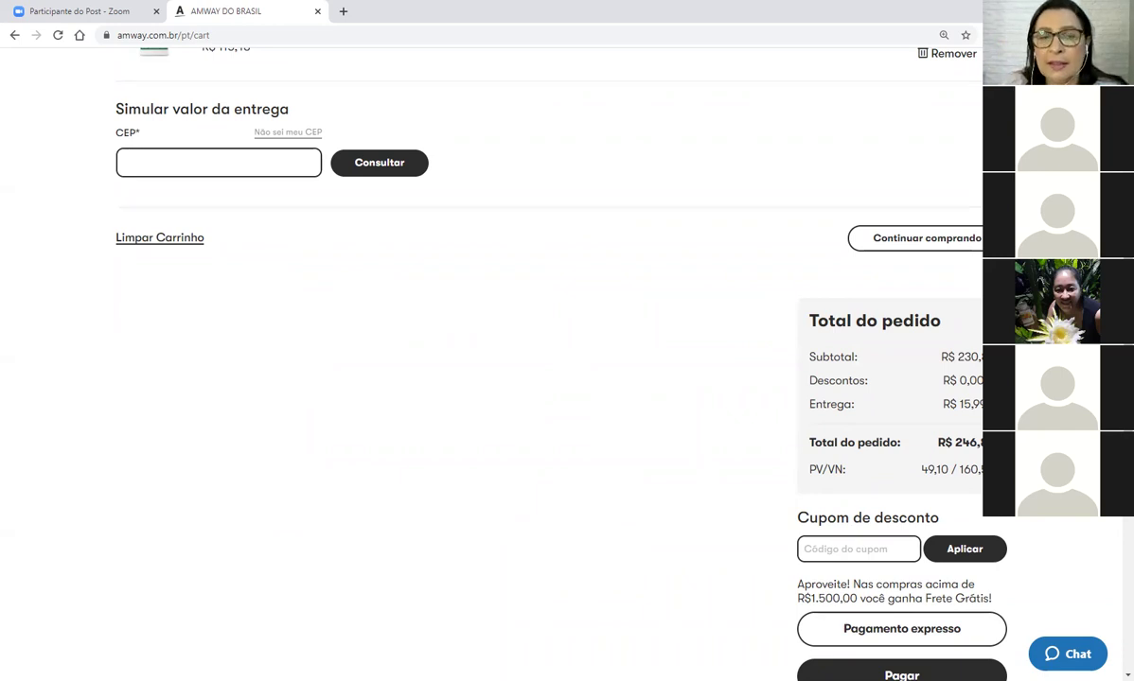
scroll(545, 359, "up", 4)
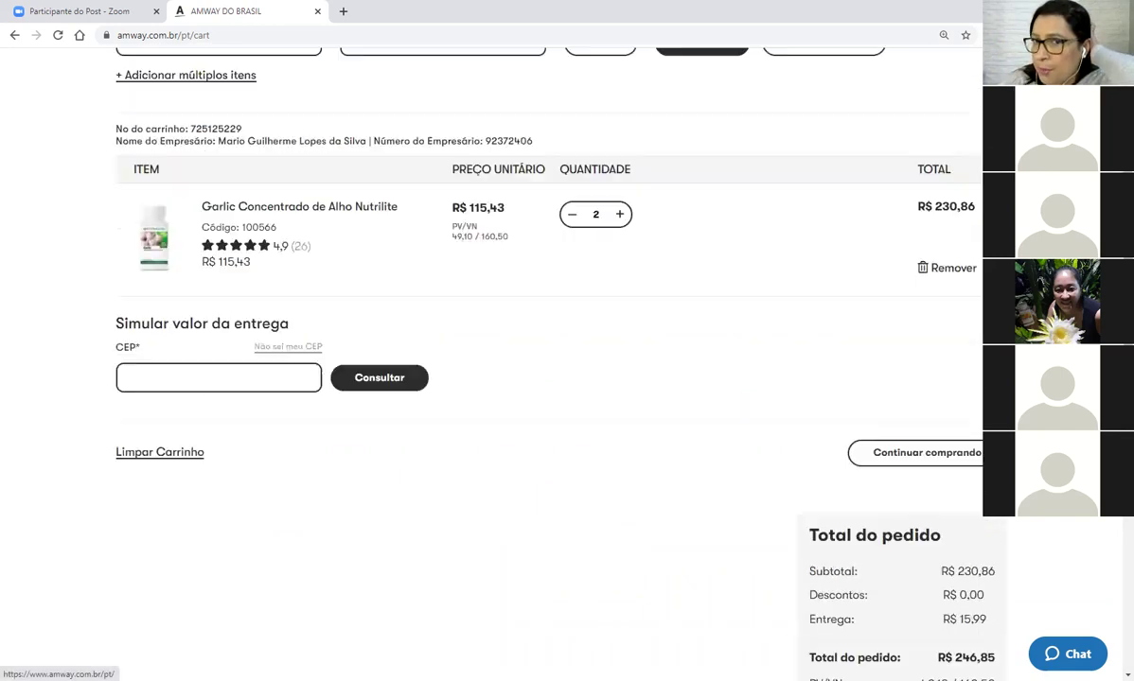
scroll(969, 367, "up", 5)
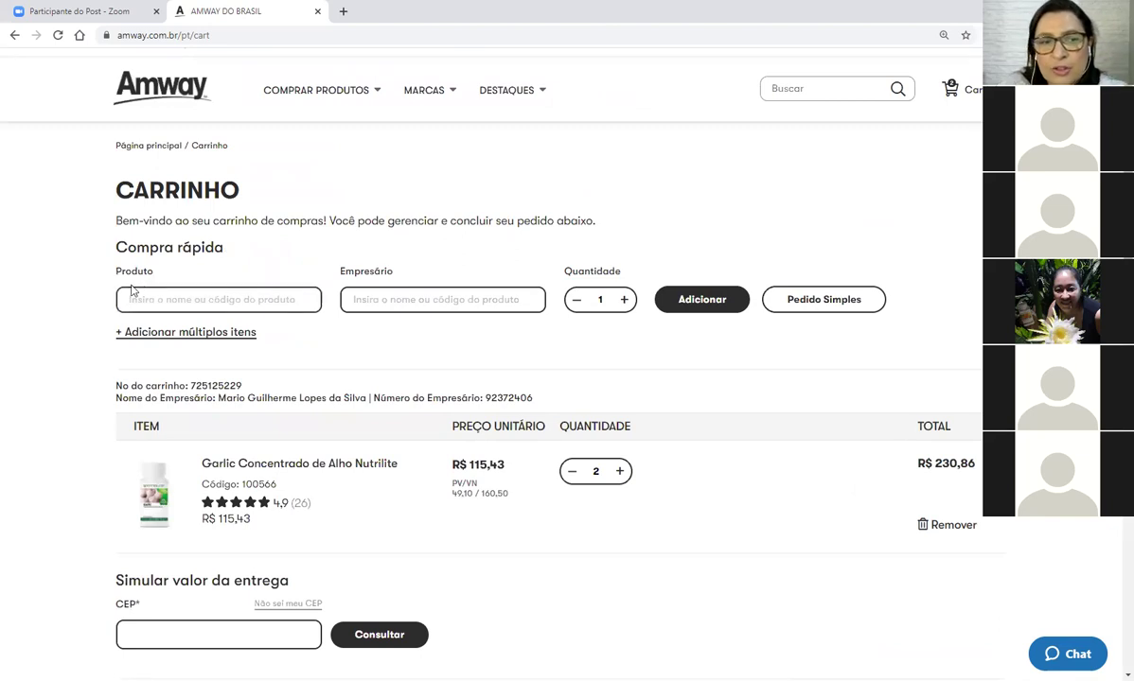
scroll(820, 427, "down", 5)
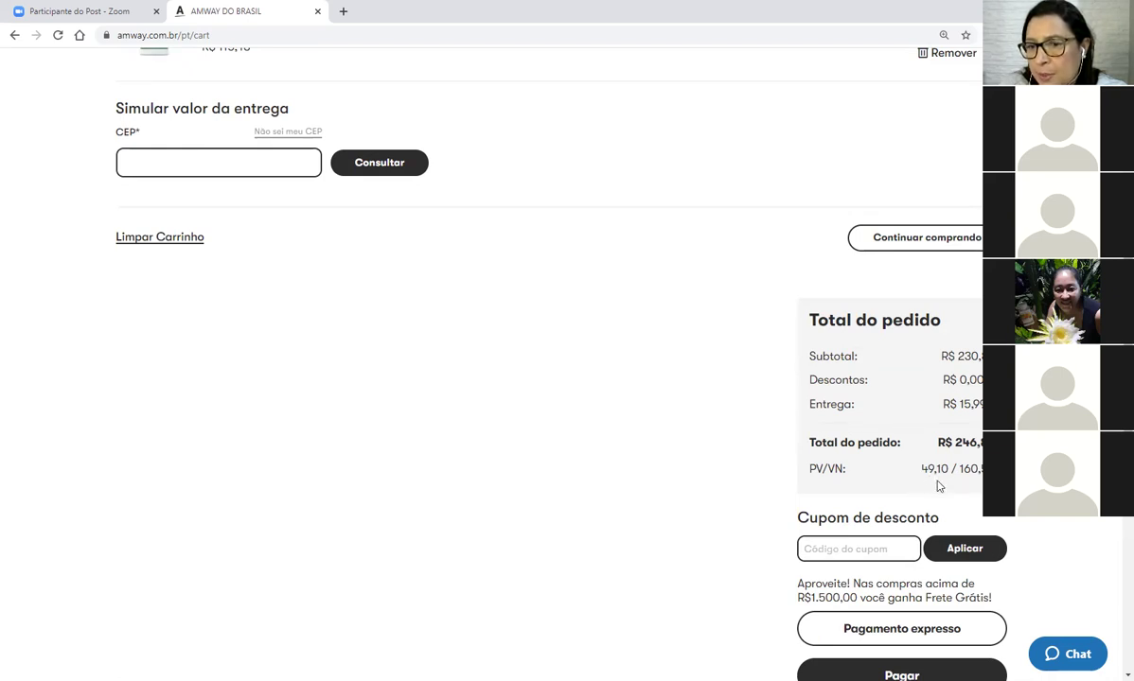
scroll(942, 484, "down", 2)
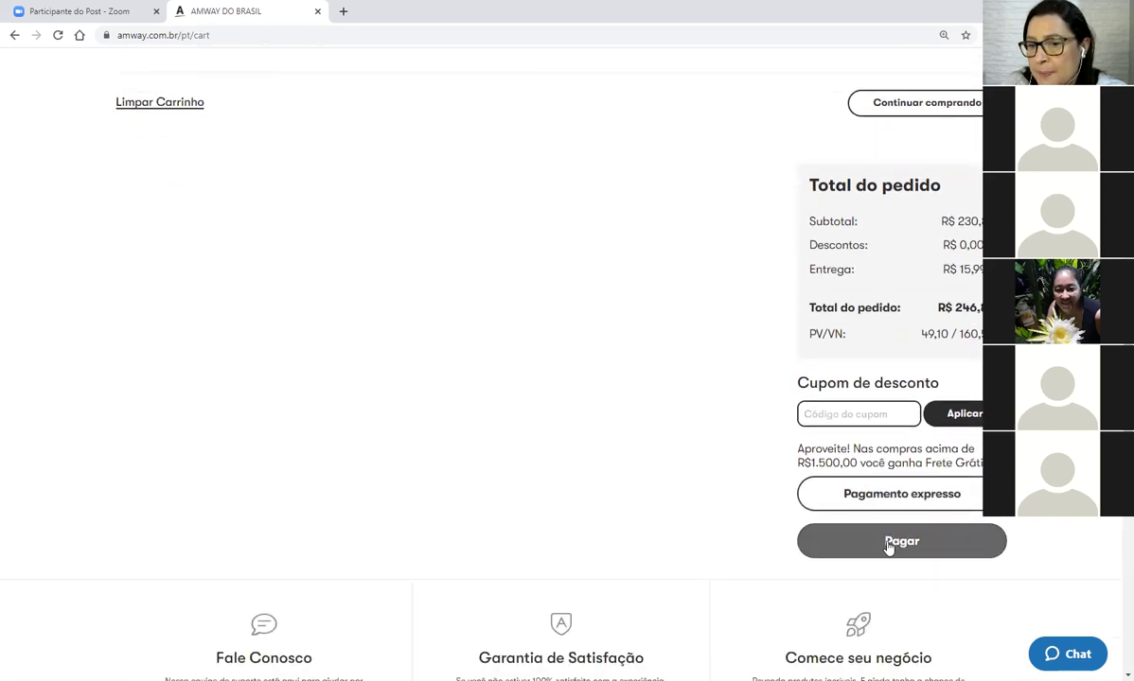
Proceed from the cart to checkout and continue past the delivery address step
left_click(890, 544)
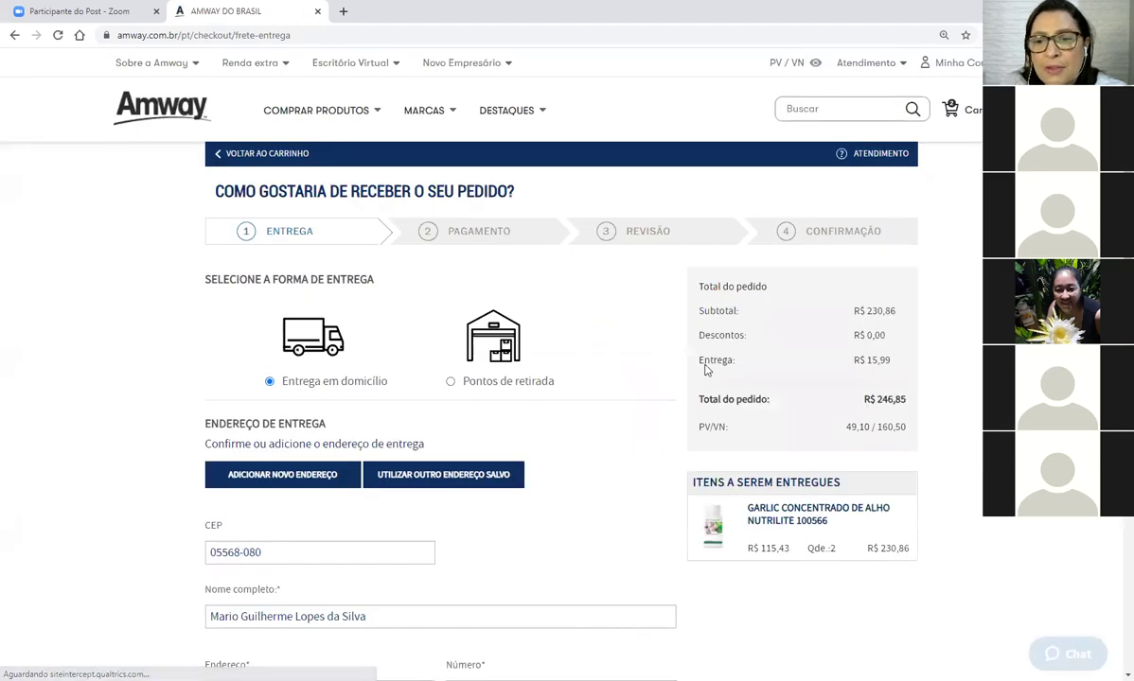
scroll(661, 488, "down", 1)
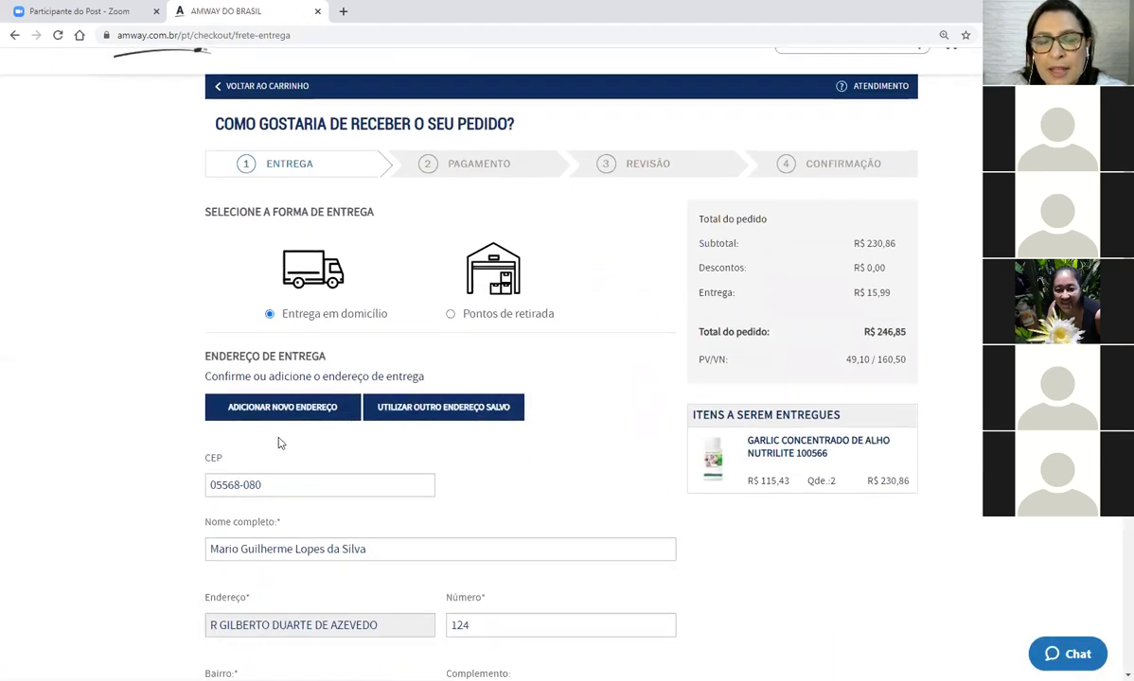
scroll(375, 446, "down", 3)
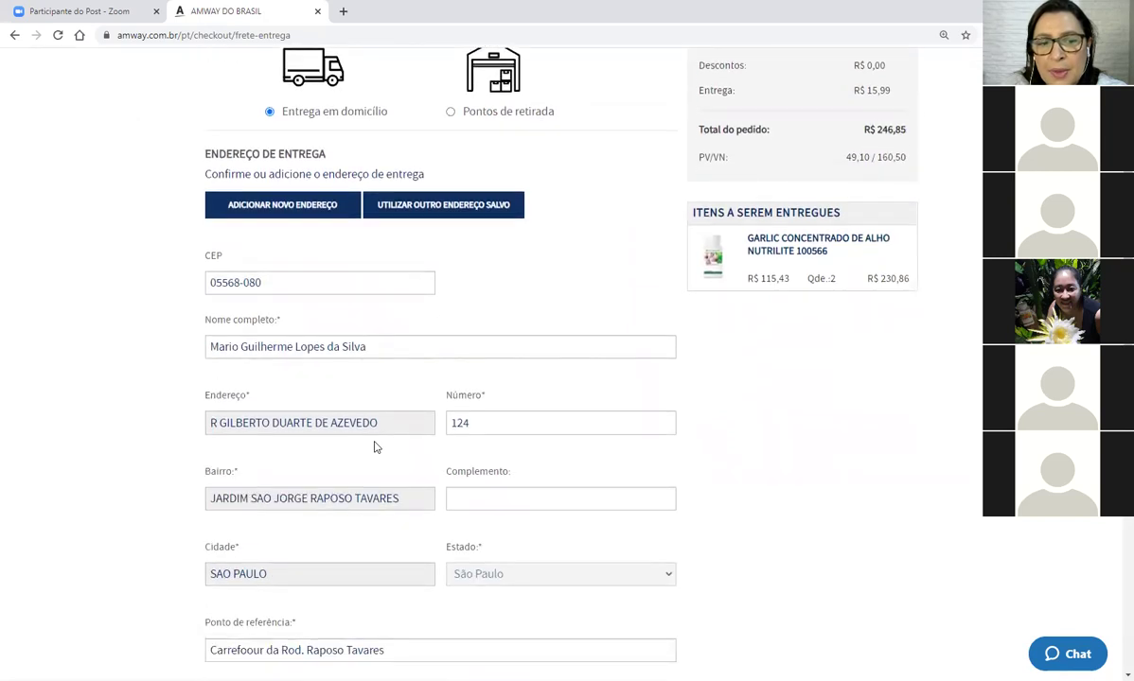
scroll(375, 445, "down", 2)
scroll(384, 423, "down", 2)
scroll(385, 432, "down", 2)
left_click(650, 456)
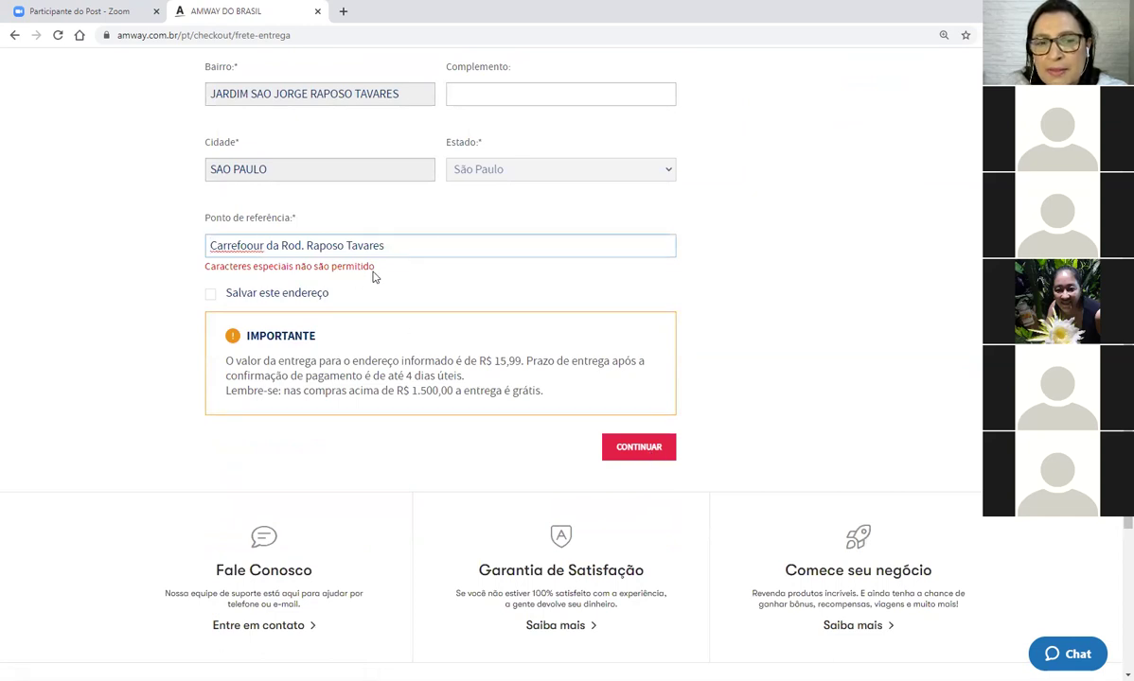
Fix the reference point typos ('Rod.' to 'Rod', 'Carrefoour' to 'Carrefour') and submit the delivery step
left_click(308, 246)
key("BackSpace")
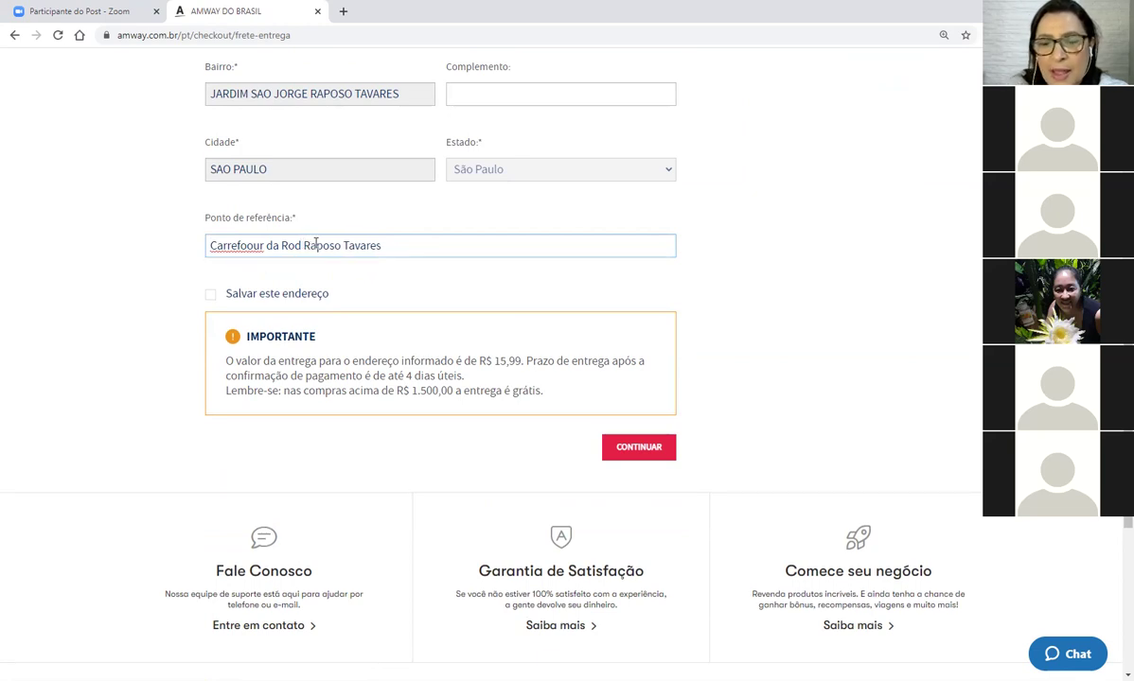
key("Left")
key("Left")
key("Left")
key("Left")
key("Left")
key("Left")
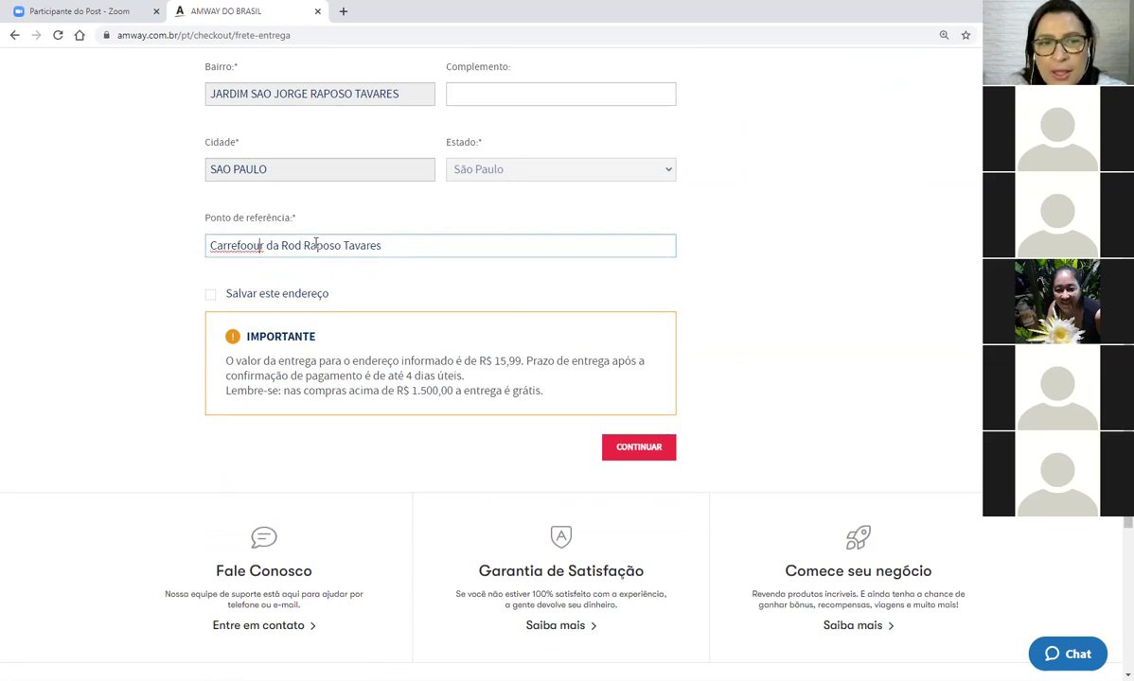
key("BackSpace")
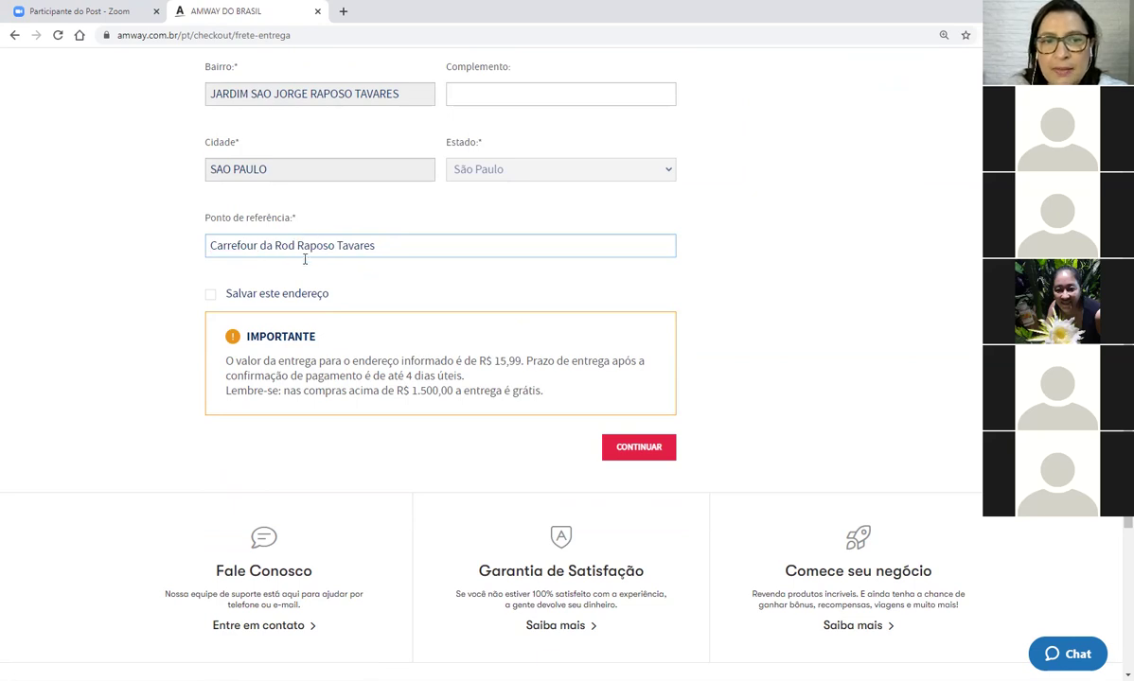
left_click(620, 449)
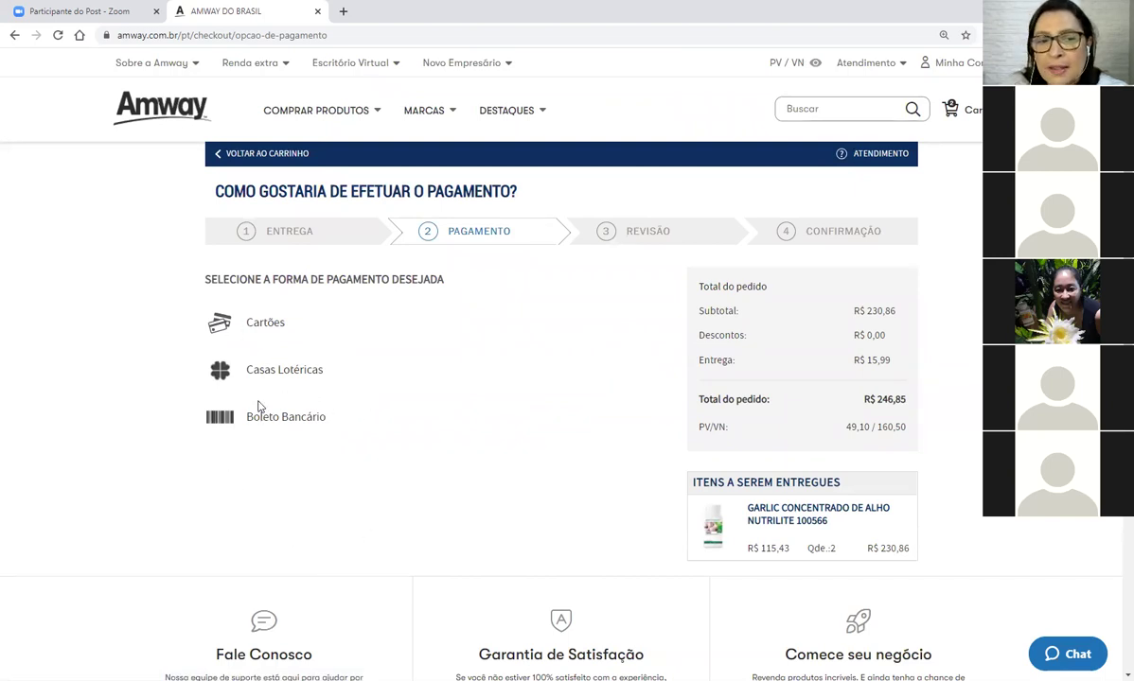
Choose Cartões as the payment method and look through the card form fields for R$ 246,85
left_click(265, 324)
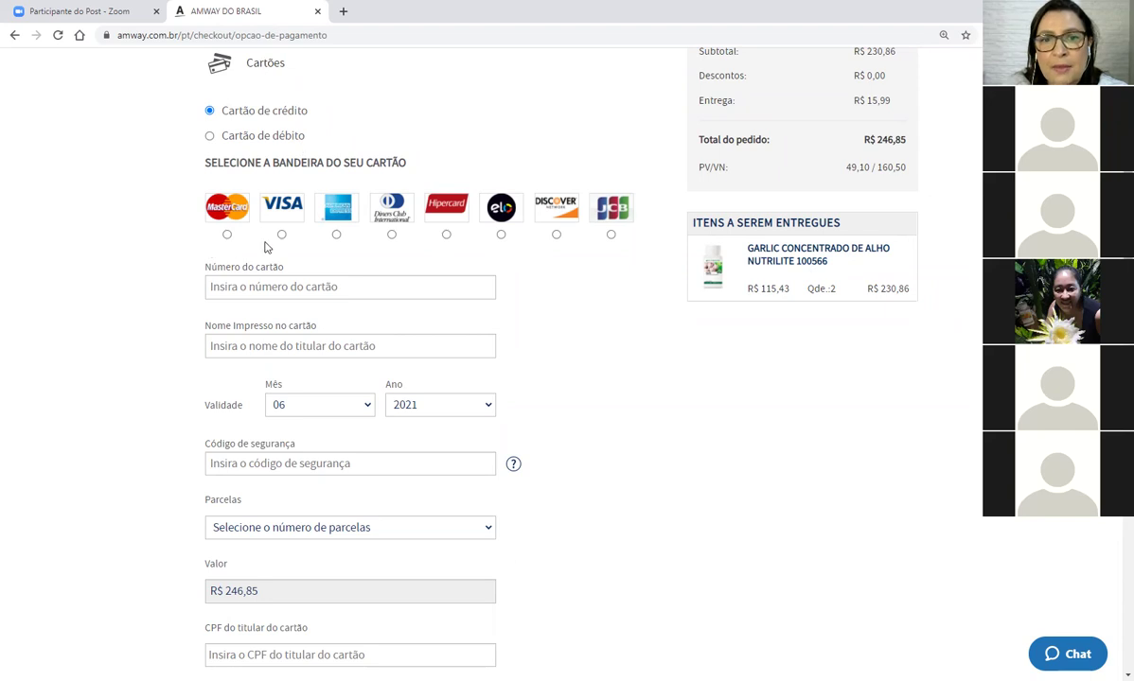
scroll(305, 473, "down", 2)
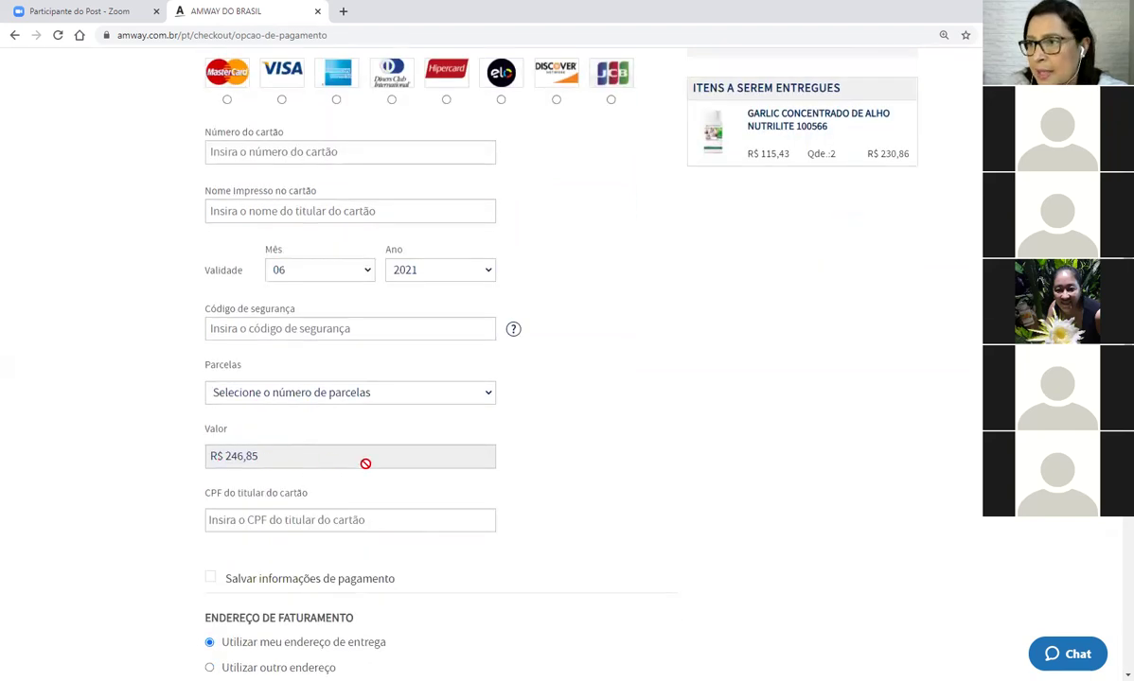
scroll(360, 461, "down", 1)
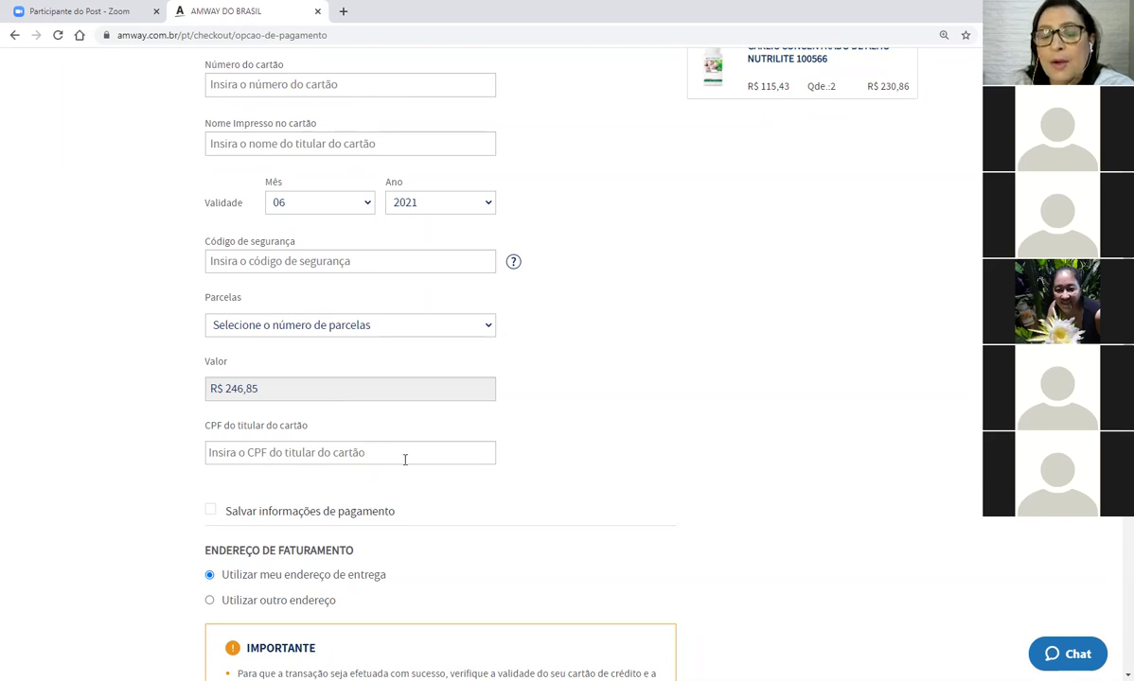
scroll(592, 371, "up", 1)
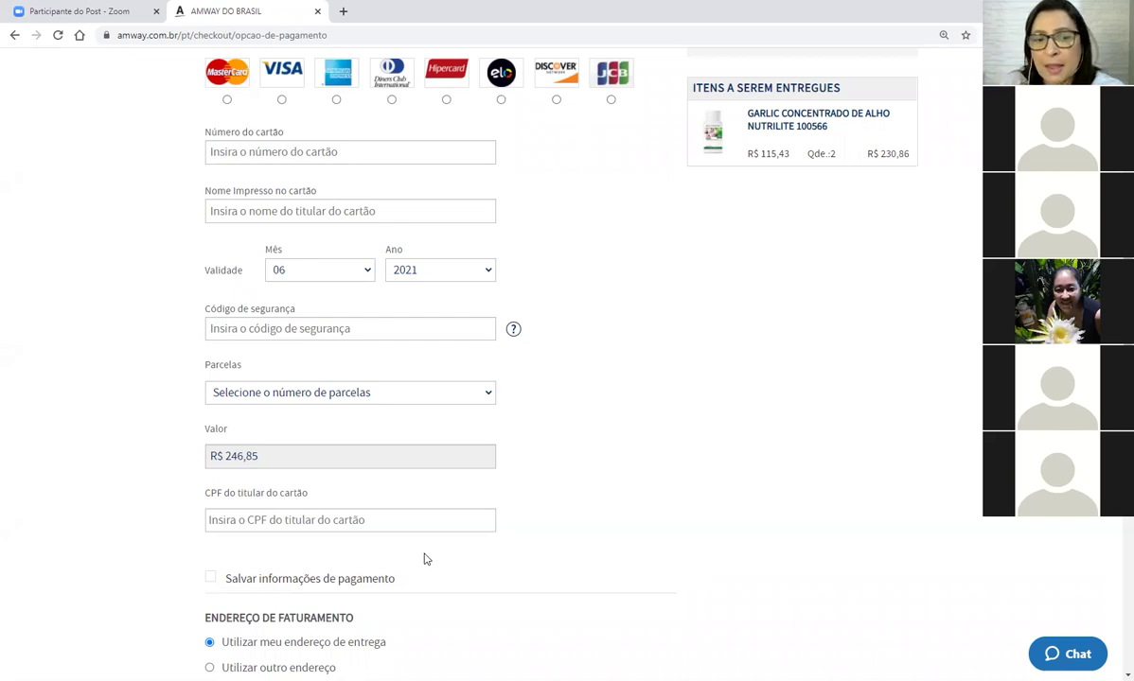
scroll(438, 524, "down", 3)
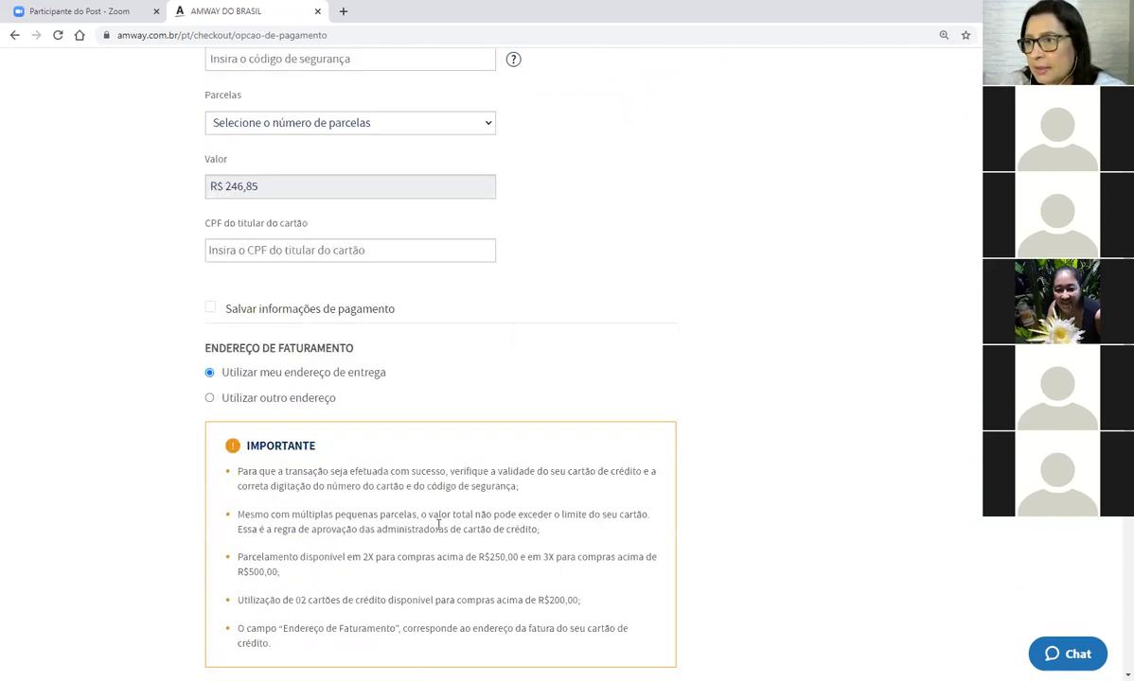
scroll(438, 524, "down", 1)
scroll(519, 526, "down", 2)
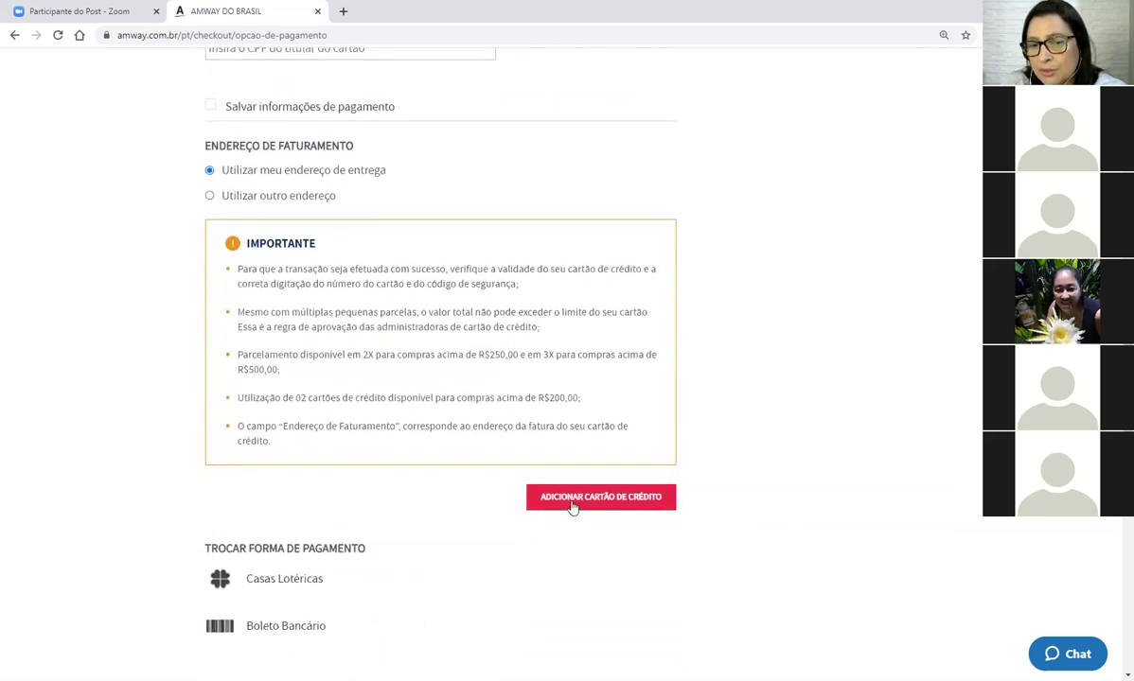
scroll(572, 506, "up", 3)
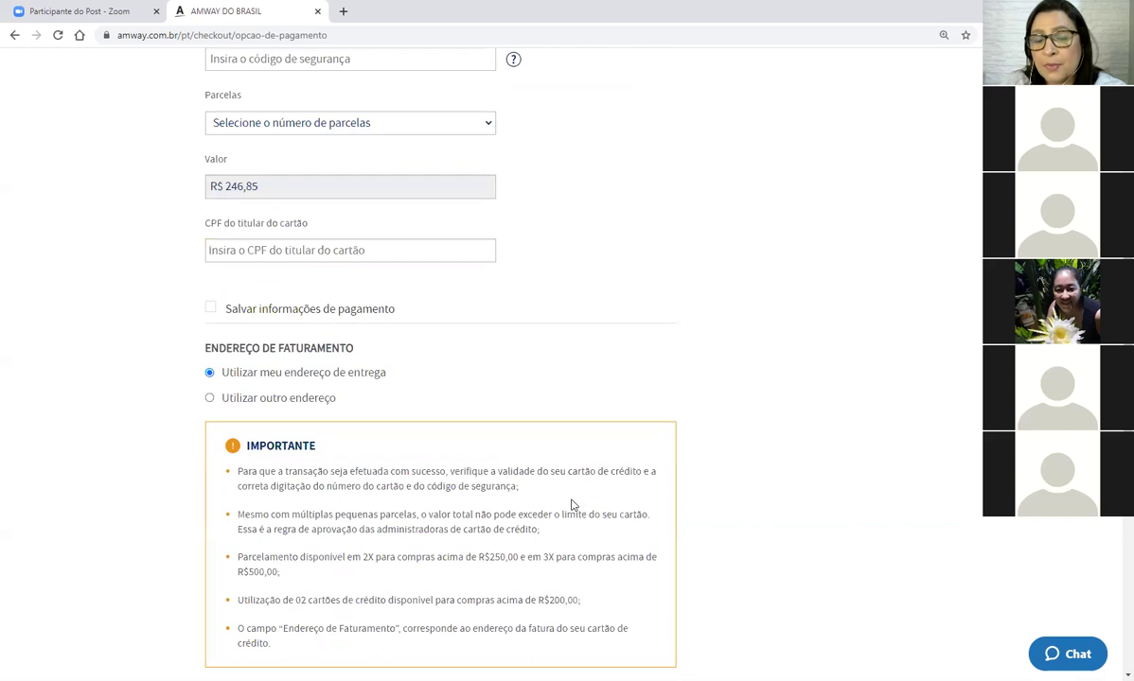
scroll(572, 507, "down", 1)
scroll(572, 506, "down", 2)
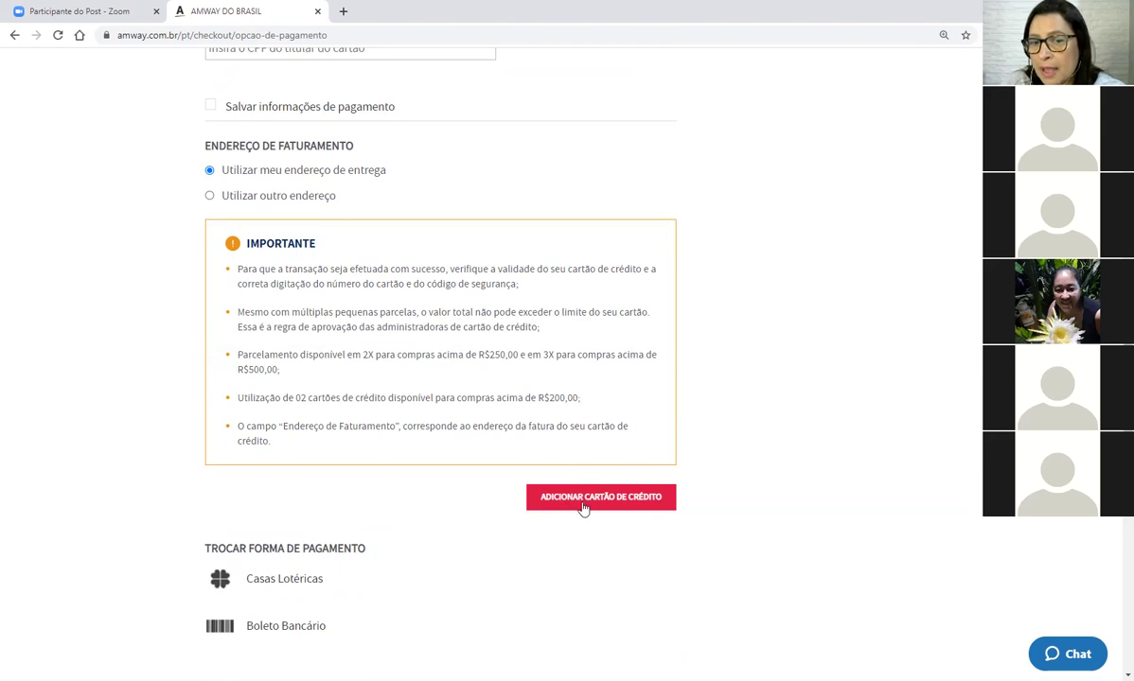
scroll(595, 501, "up", 4)
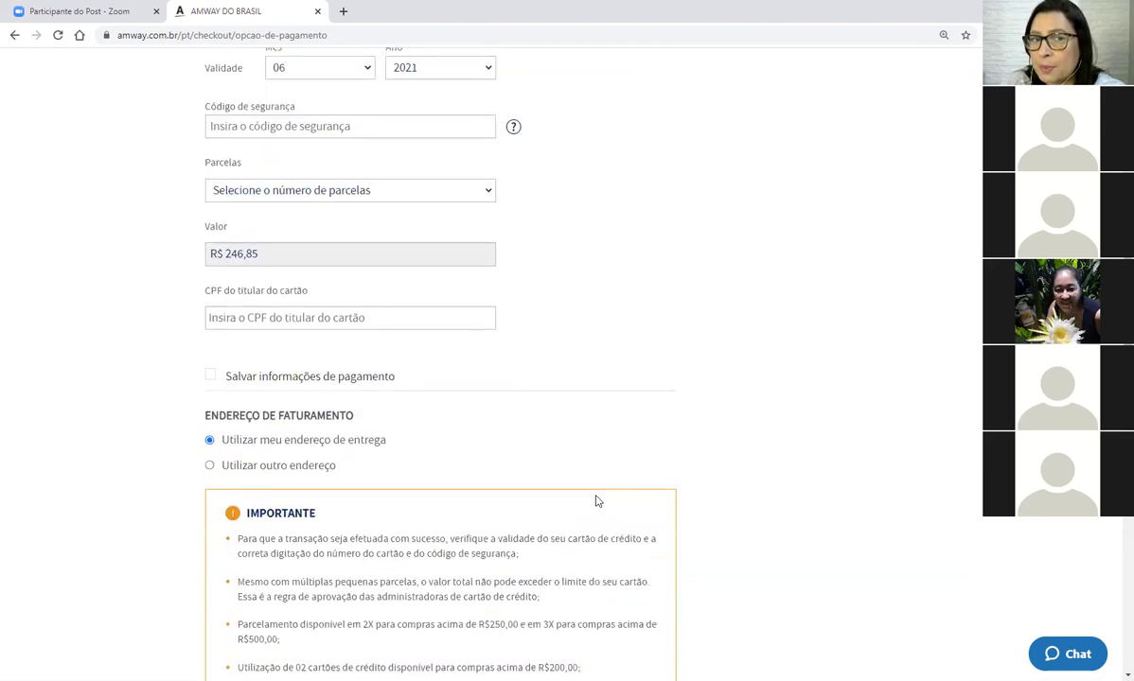
scroll(596, 501, "up", 3)
scroll(596, 500, "up", 1)
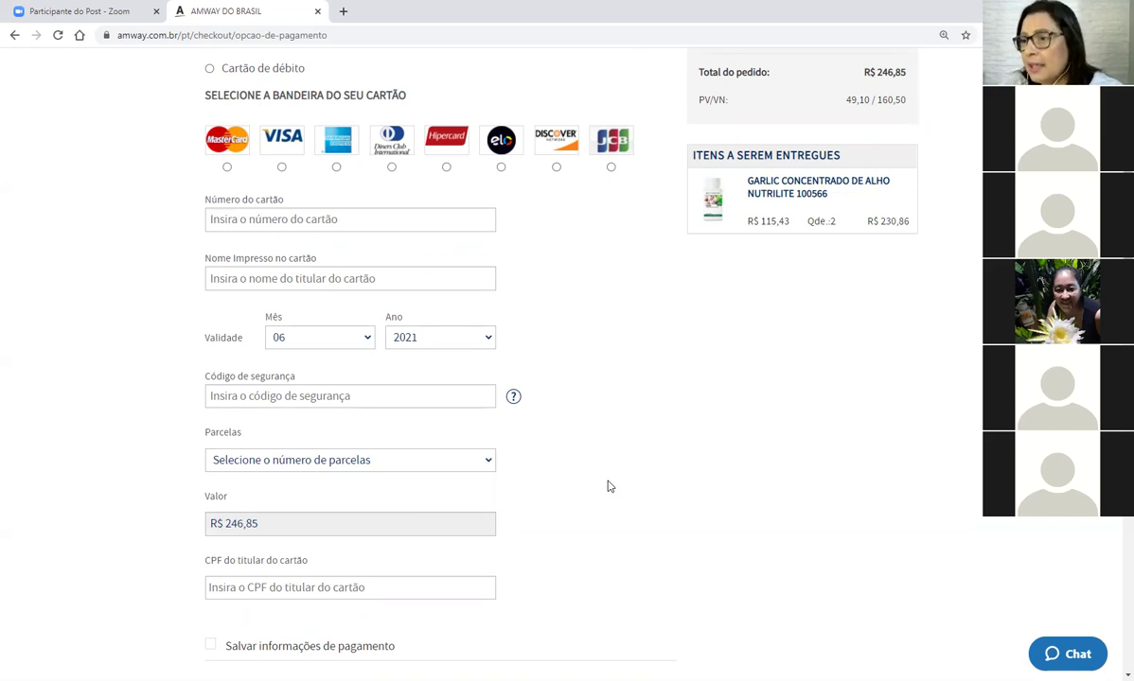
scroll(611, 487, "up", 2)
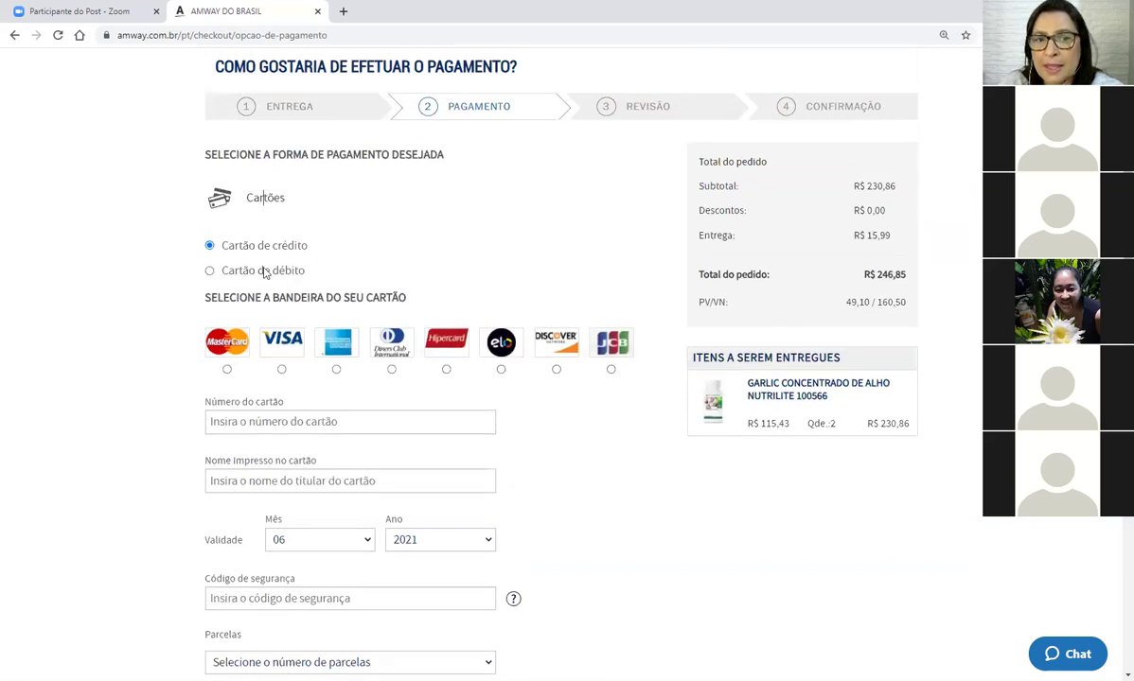
scroll(221, 135, "up", 2)
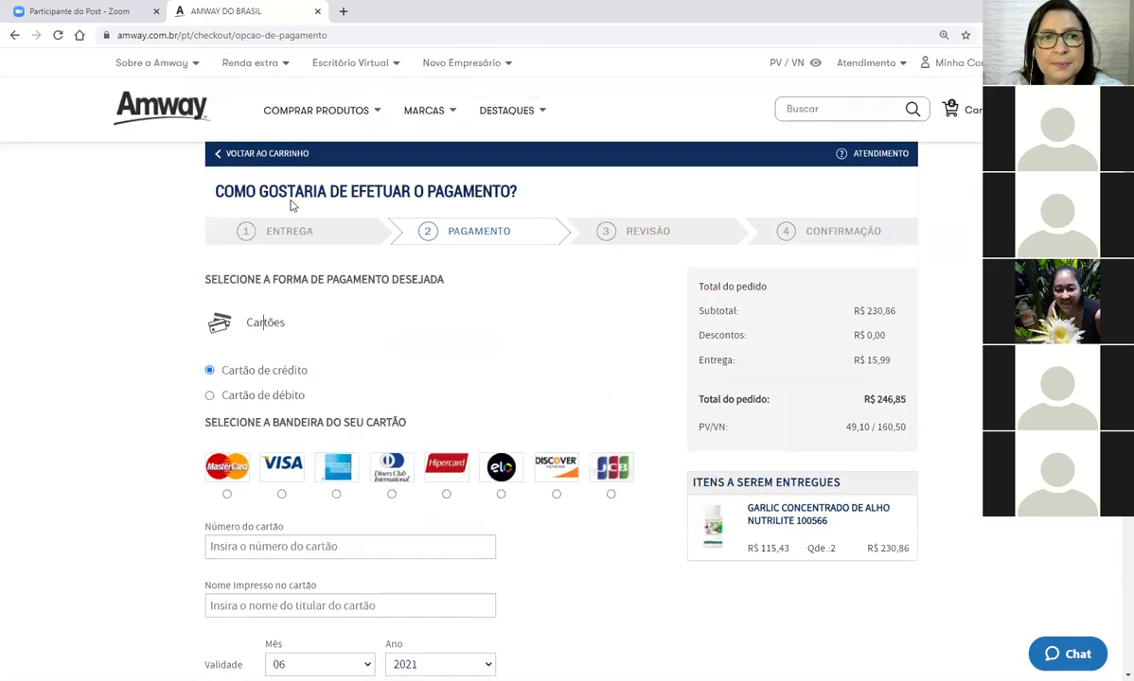
Return to the cart, check out again with Pagar, and confirm delivery to reach the payment options
left_click(219, 159)
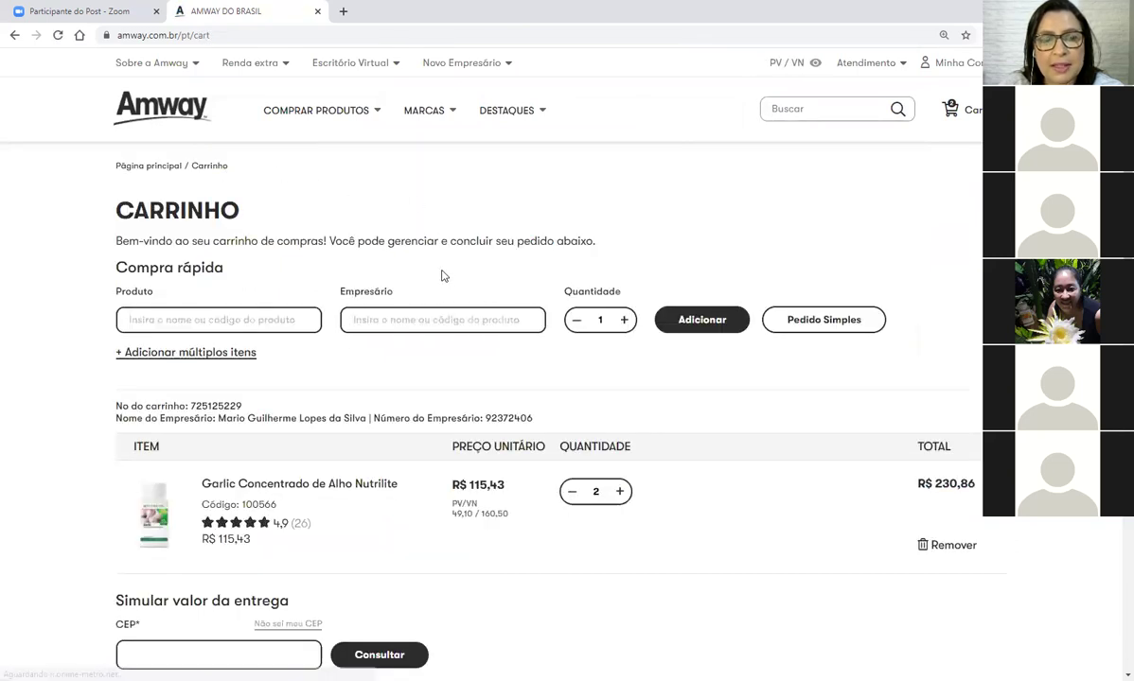
scroll(603, 397, "down", 3)
scroll(604, 402, "down", 3)
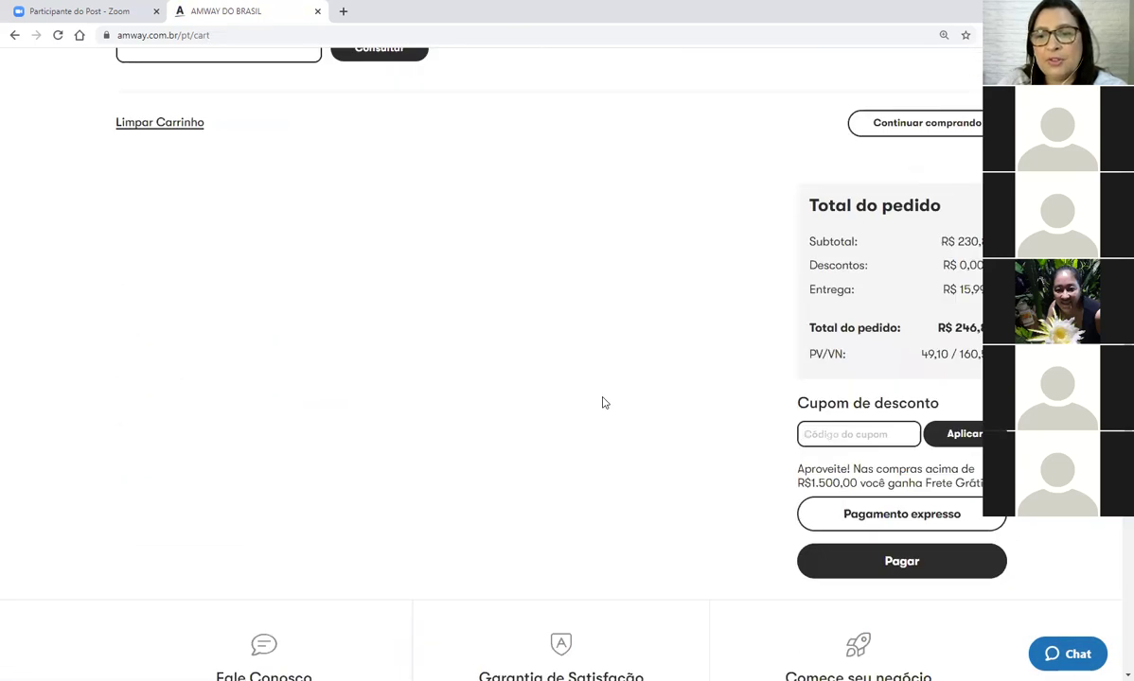
left_click(847, 358)
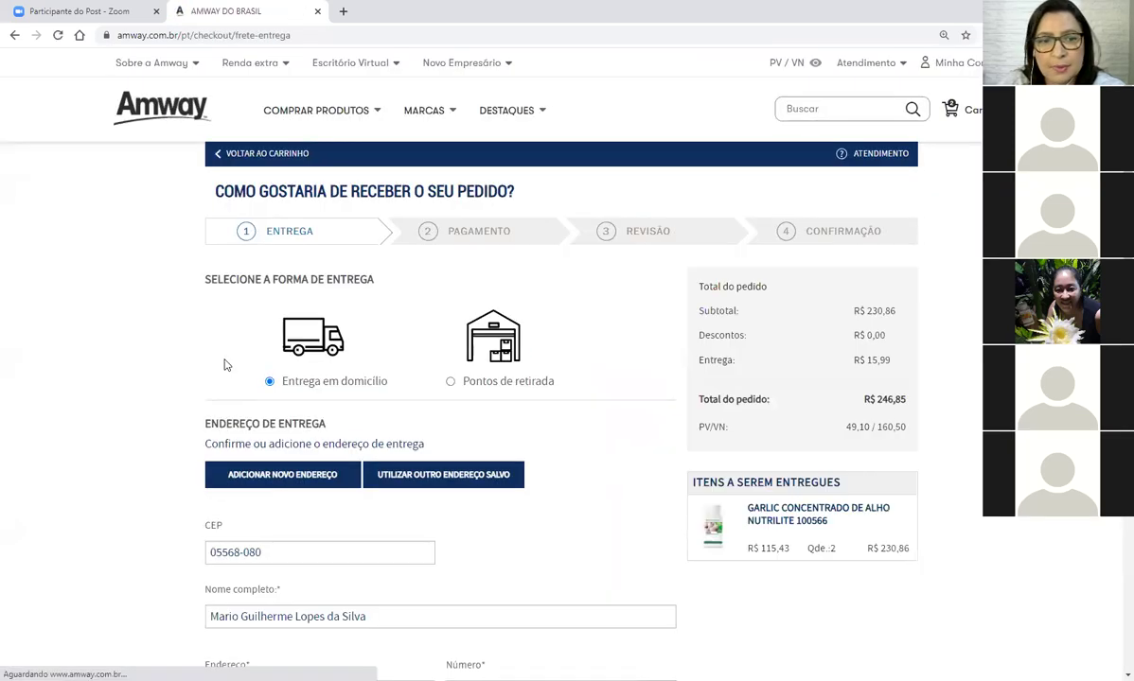
scroll(223, 362, "down", 5)
scroll(225, 359, "down", 2)
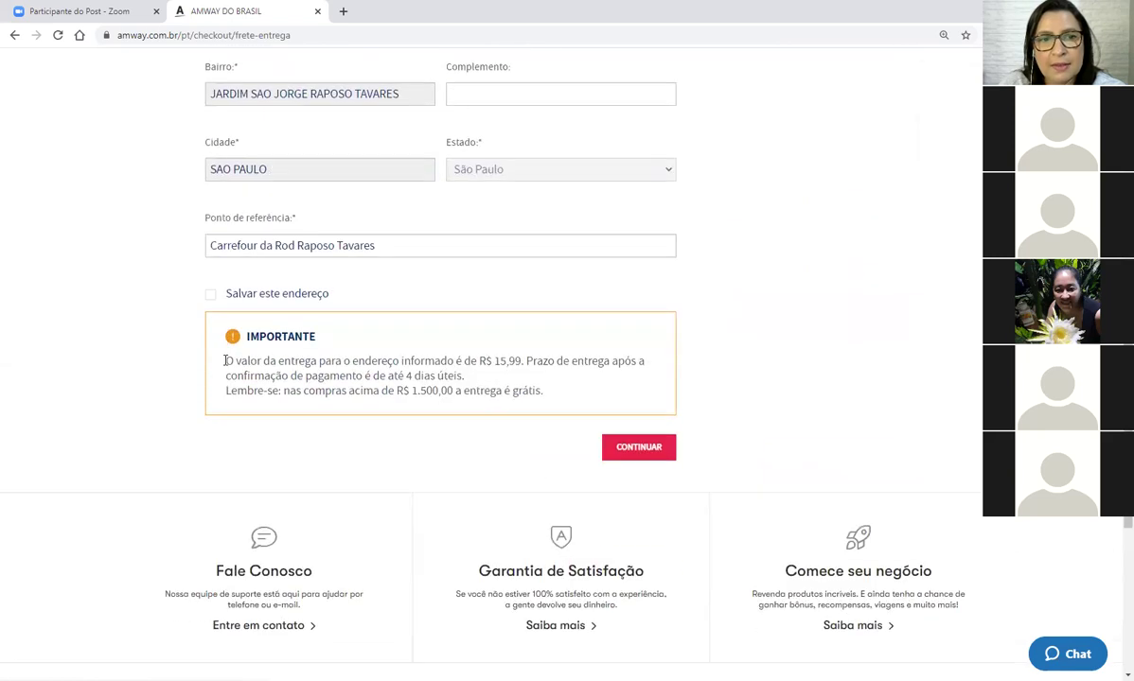
left_click(624, 450)
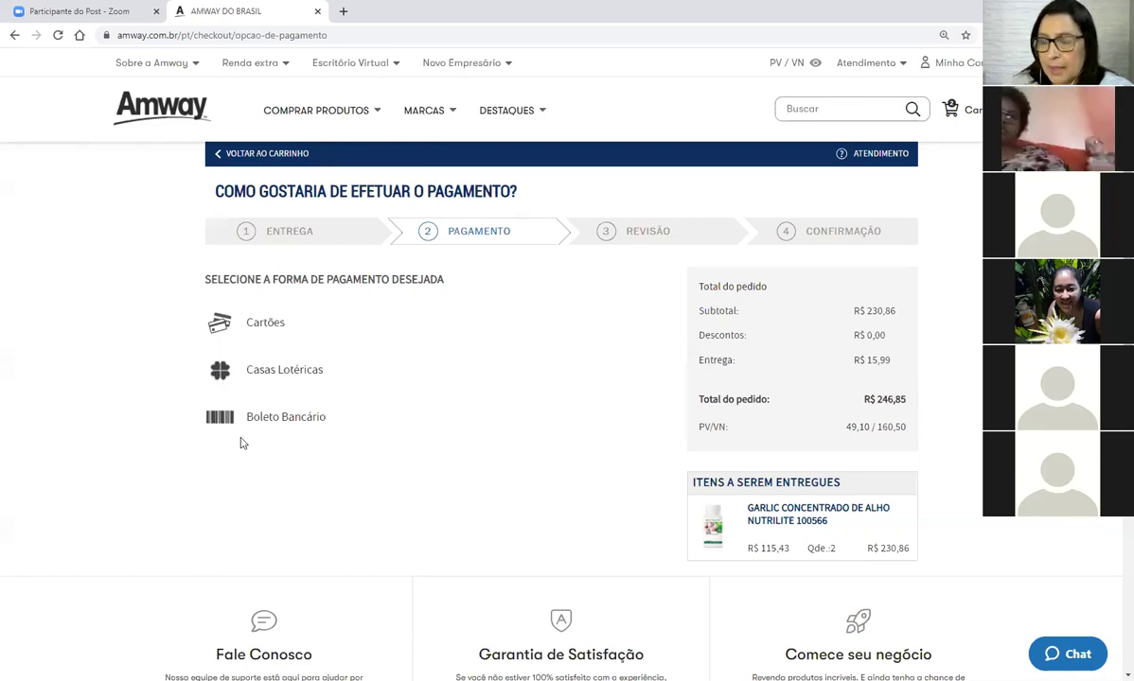
left_click(260, 375)
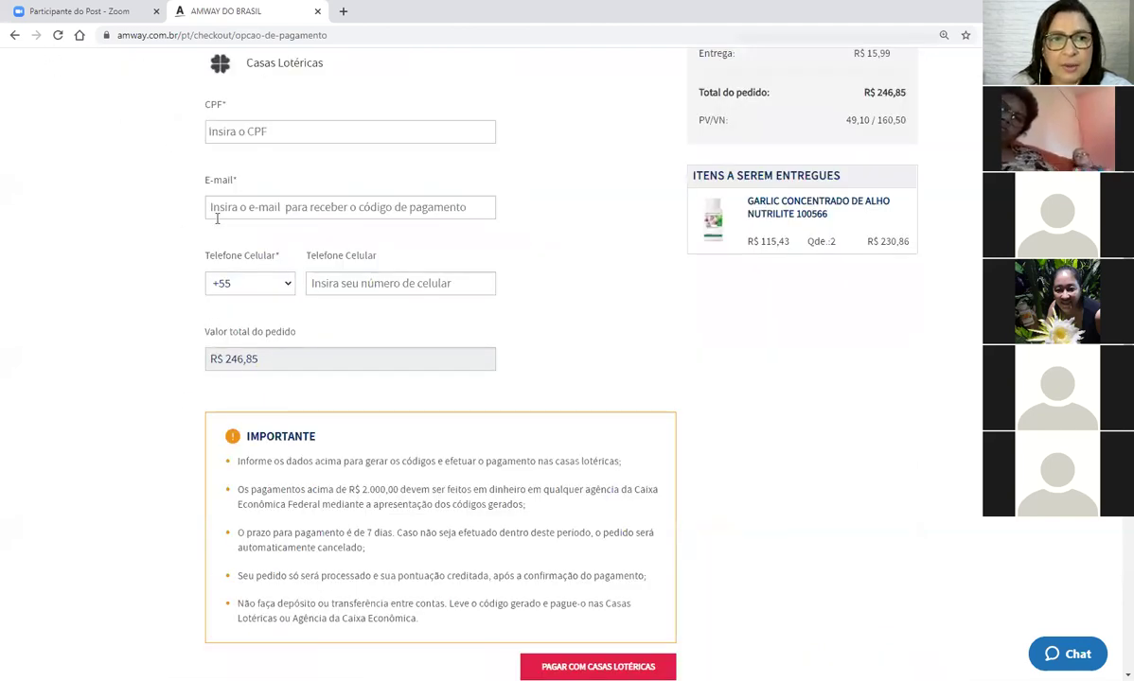
scroll(217, 213, "up", 3)
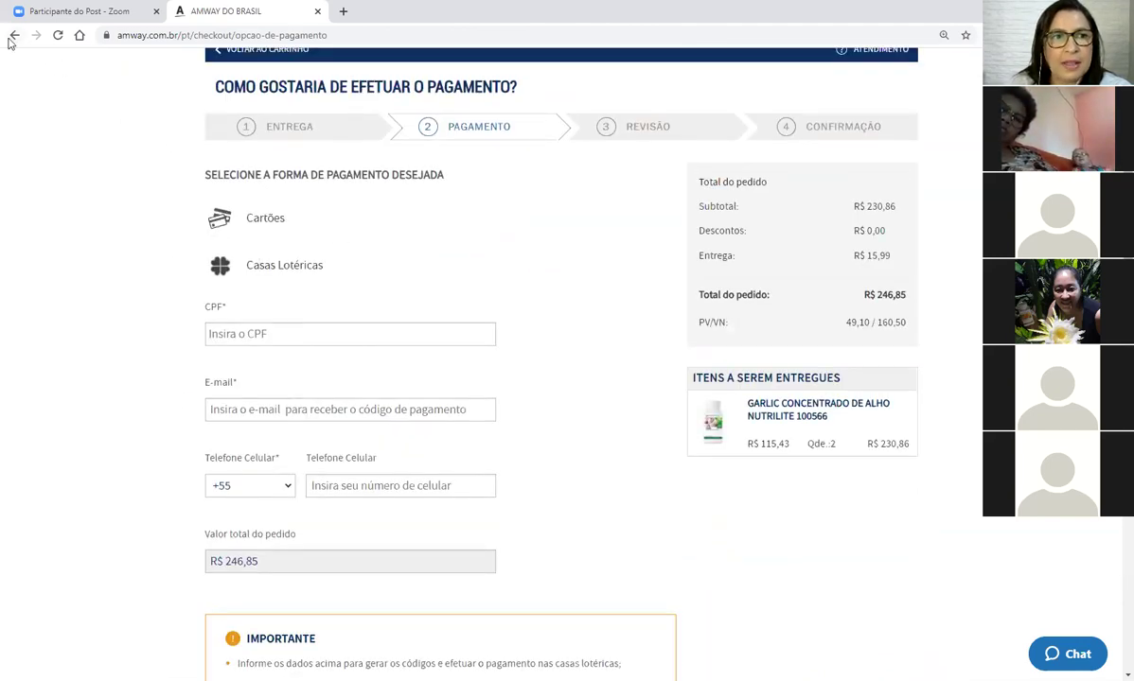
left_click(227, 55)
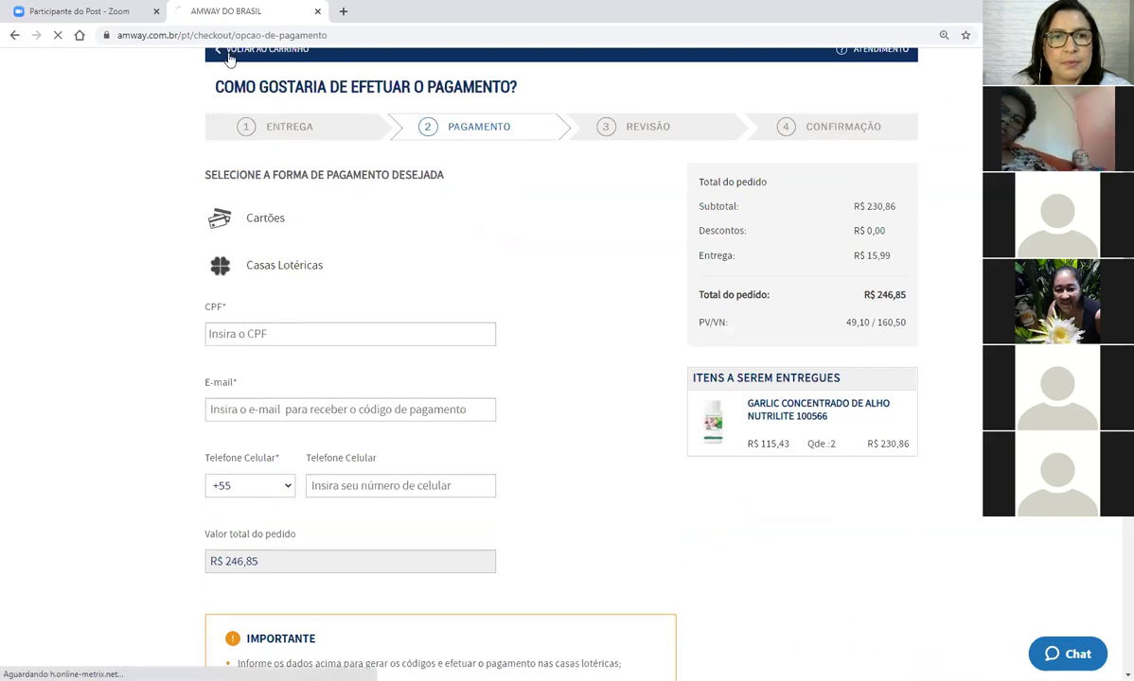
scroll(336, 428, "down", 3)
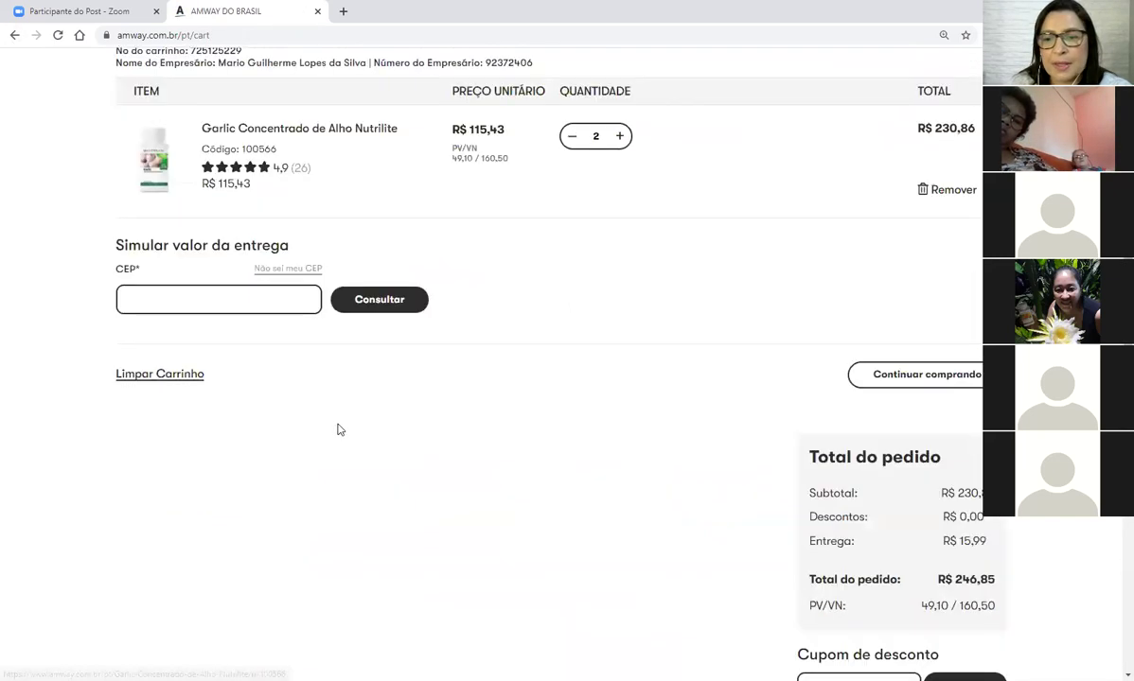
scroll(338, 429, "down", 5)
scroll(337, 429, "up", 2)
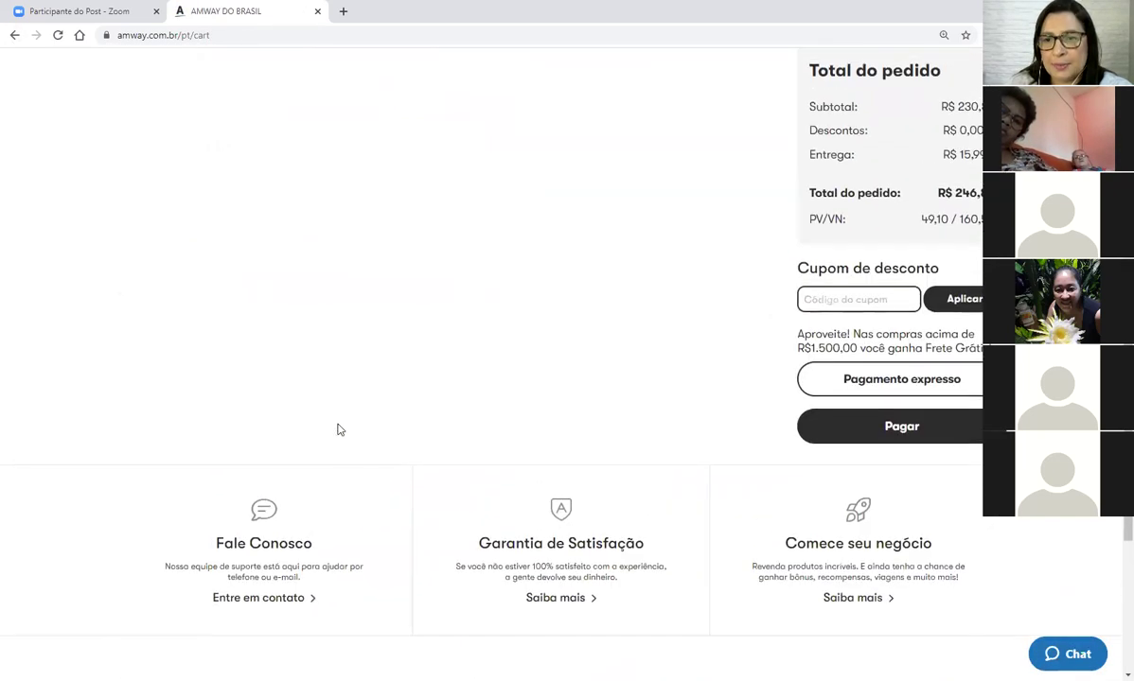
scroll(337, 429, "up", 3)
scroll(338, 429, "down", 2)
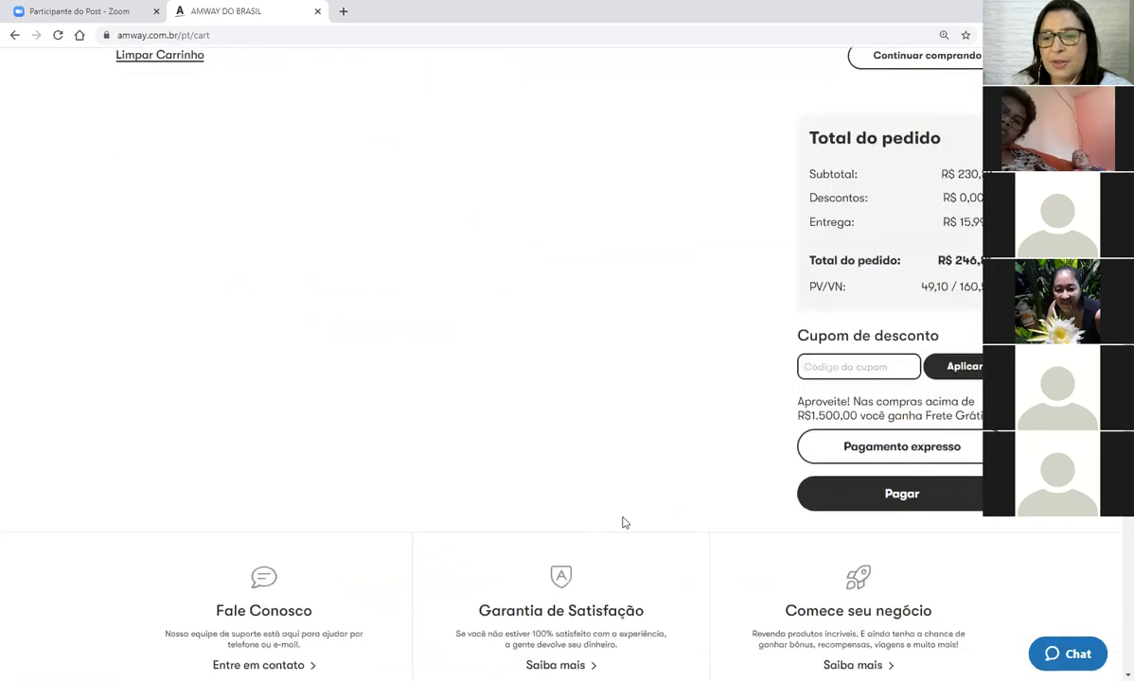
left_click(853, 506)
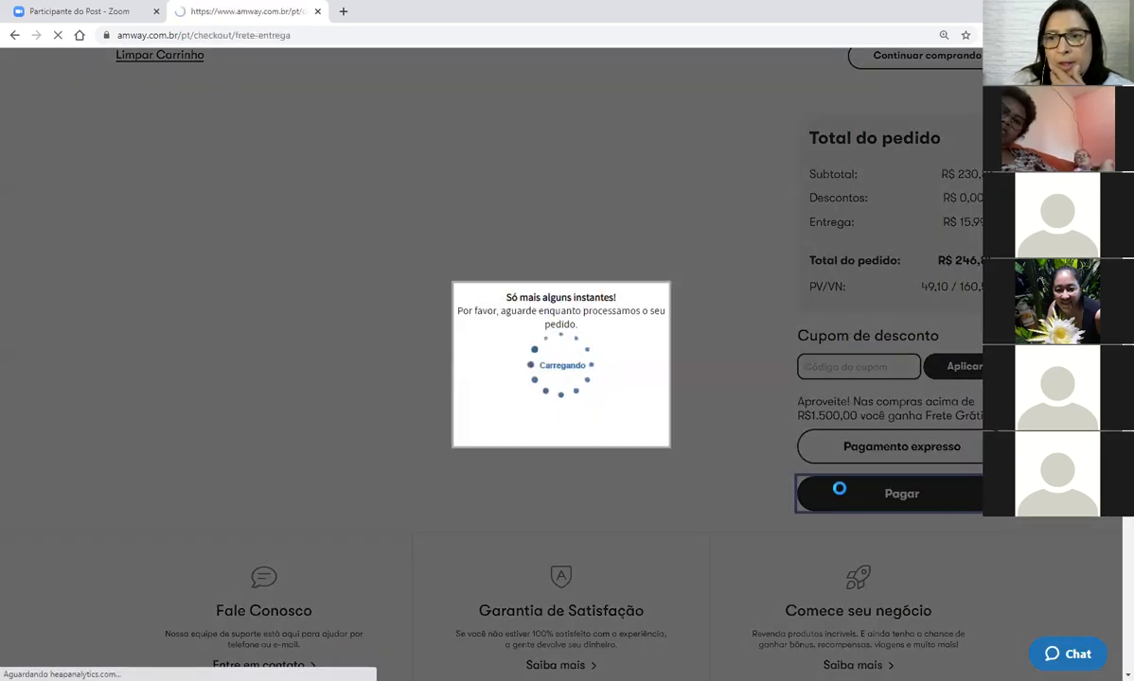
scroll(332, 559, "down", 6)
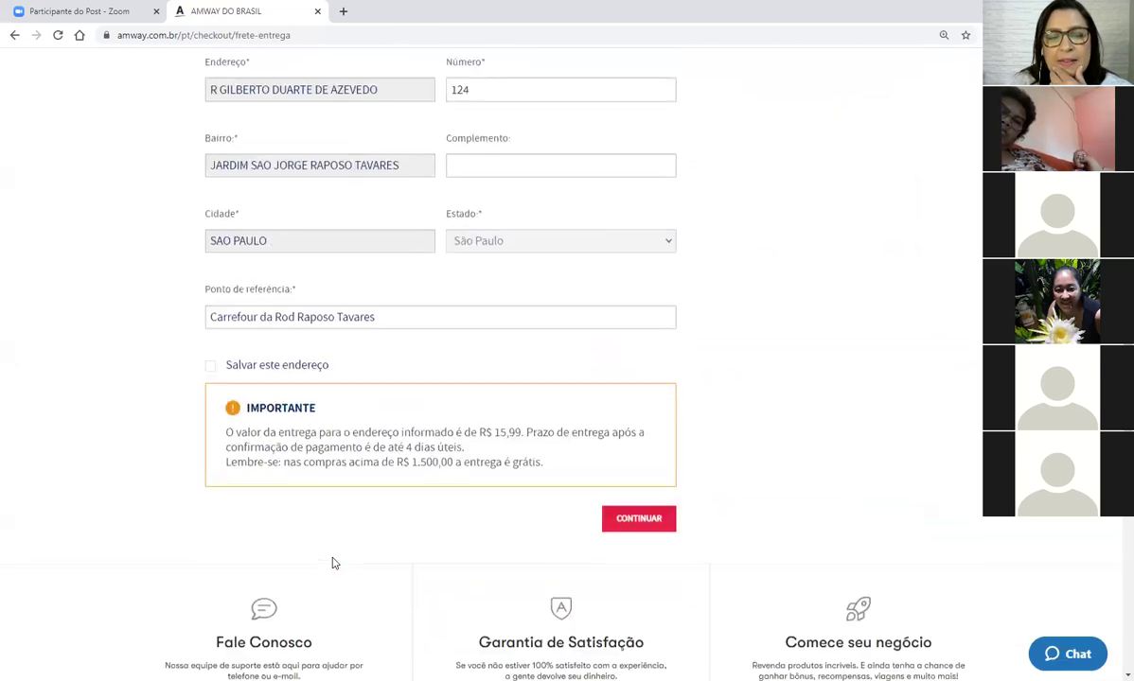
left_click(640, 519)
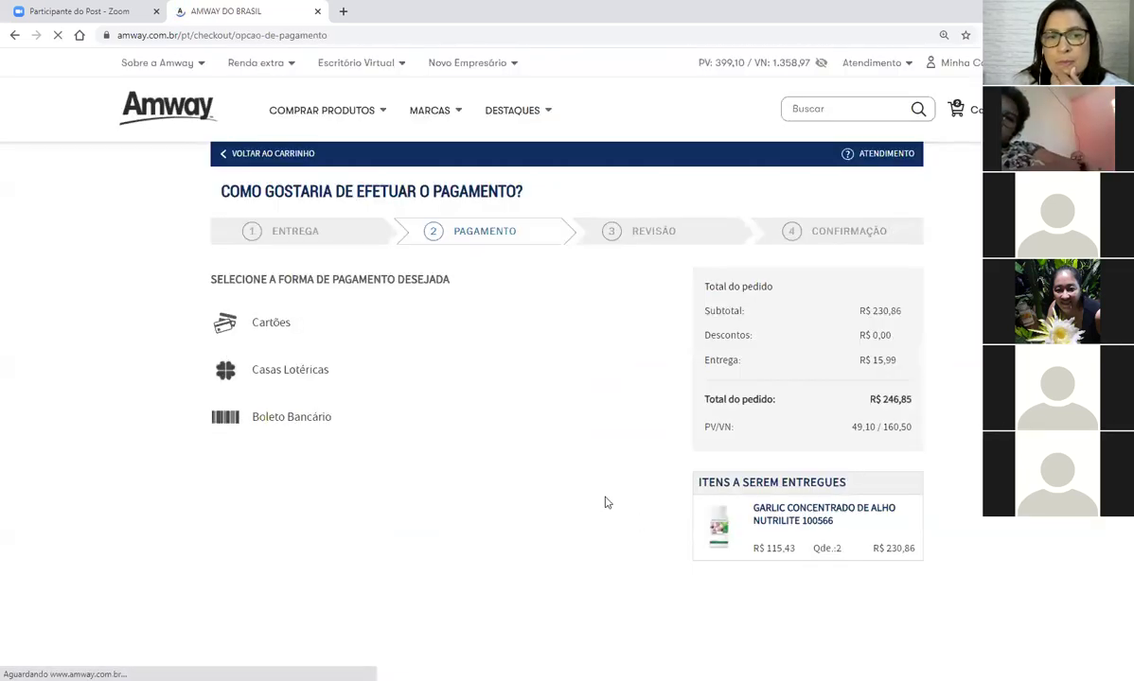
Pay with Boleto Bancário (Pré Pago) and finalize the R$ 246,85 order
left_click(248, 417)
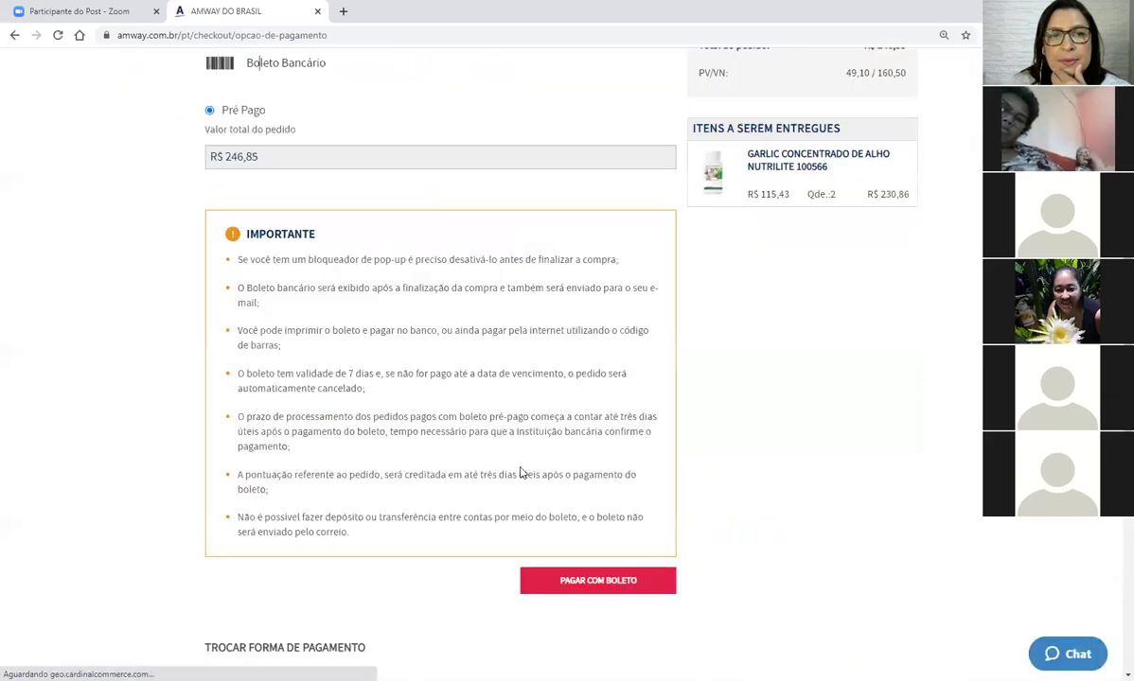
left_click(562, 577)
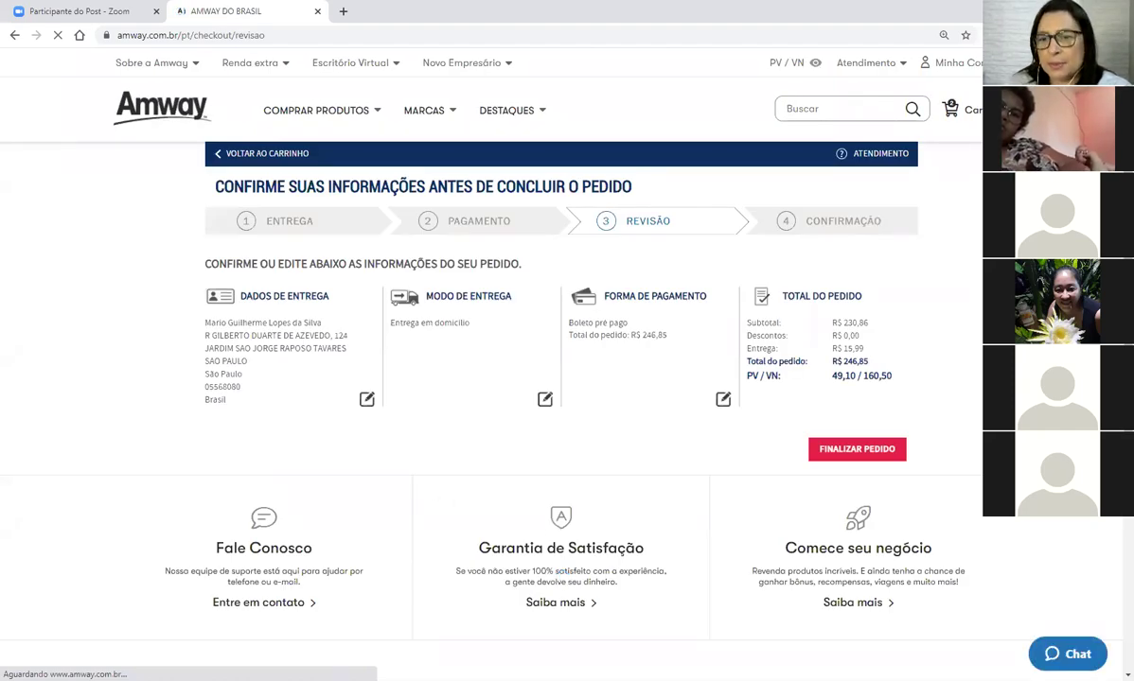
left_click(876, 455)
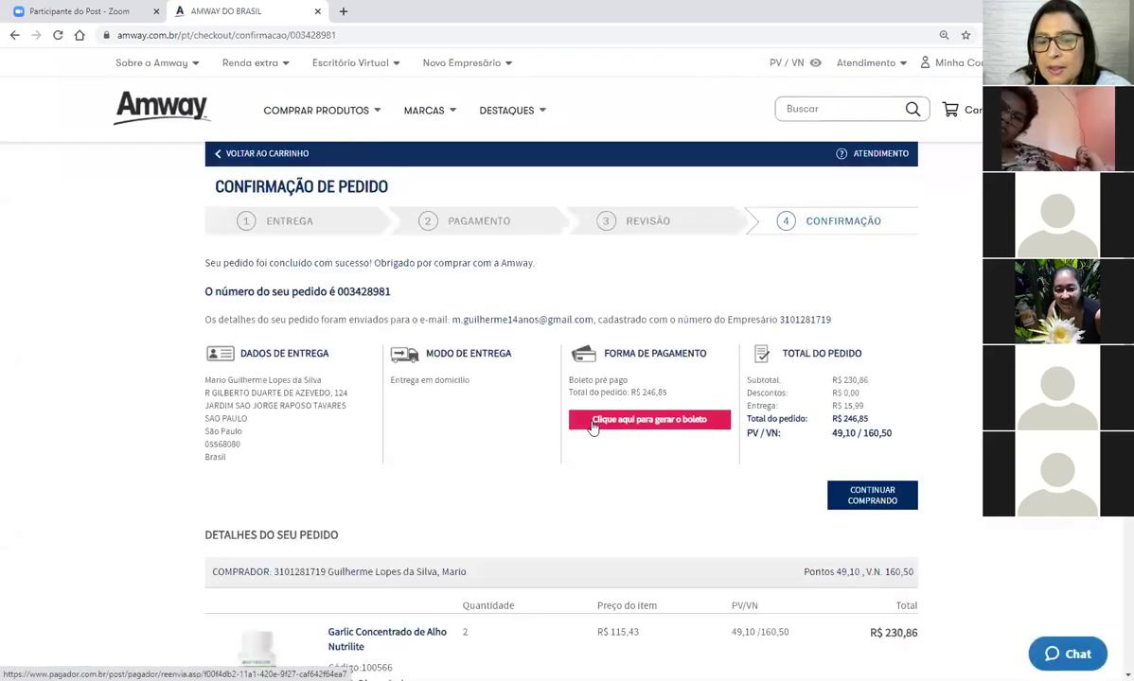
Generate the Bradesco boleto for R$ 246,85, review the slip, and close its tab
left_click(683, 422)
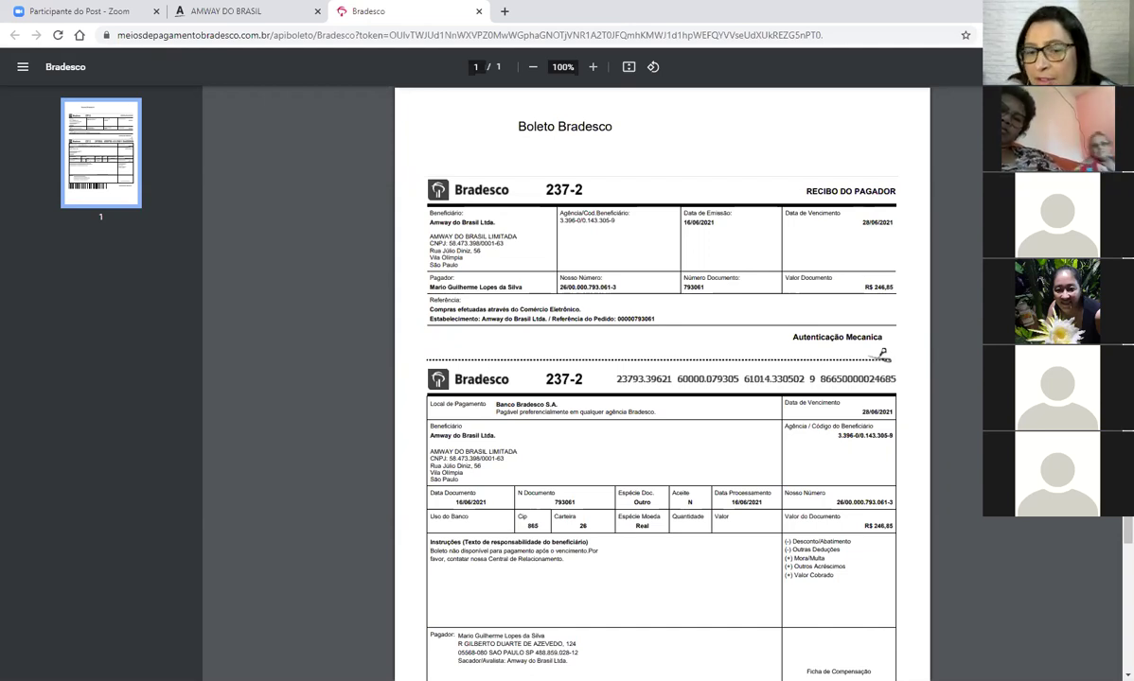
scroll(825, 257, "down", 2)
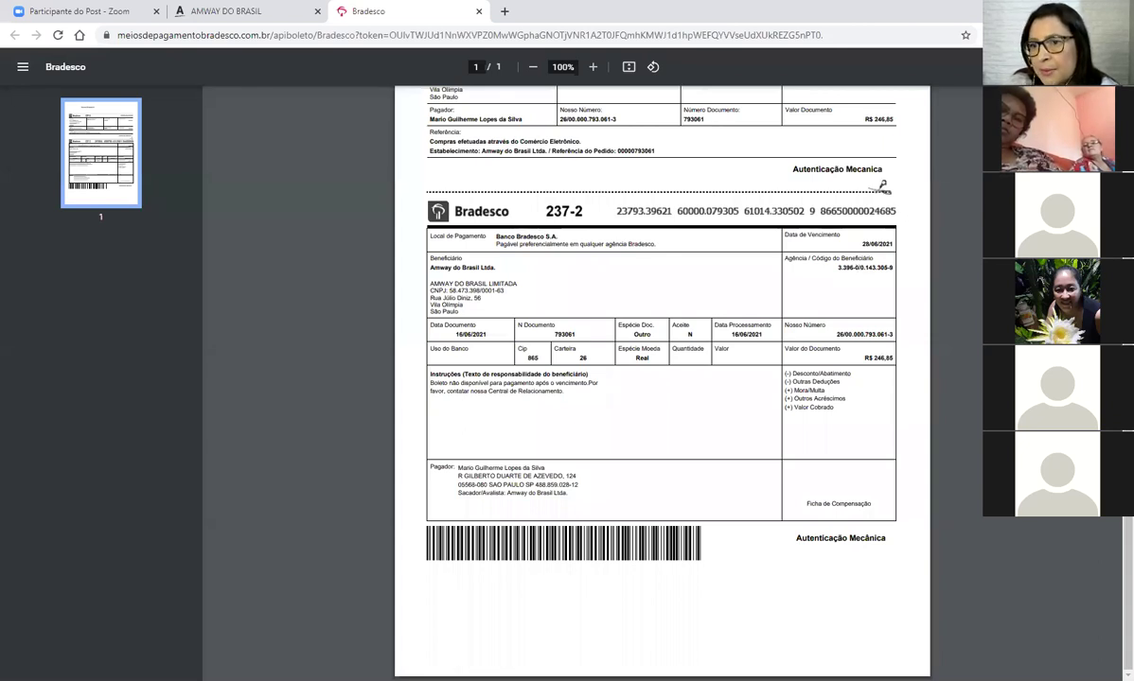
scroll(662, 379, "up", 3)
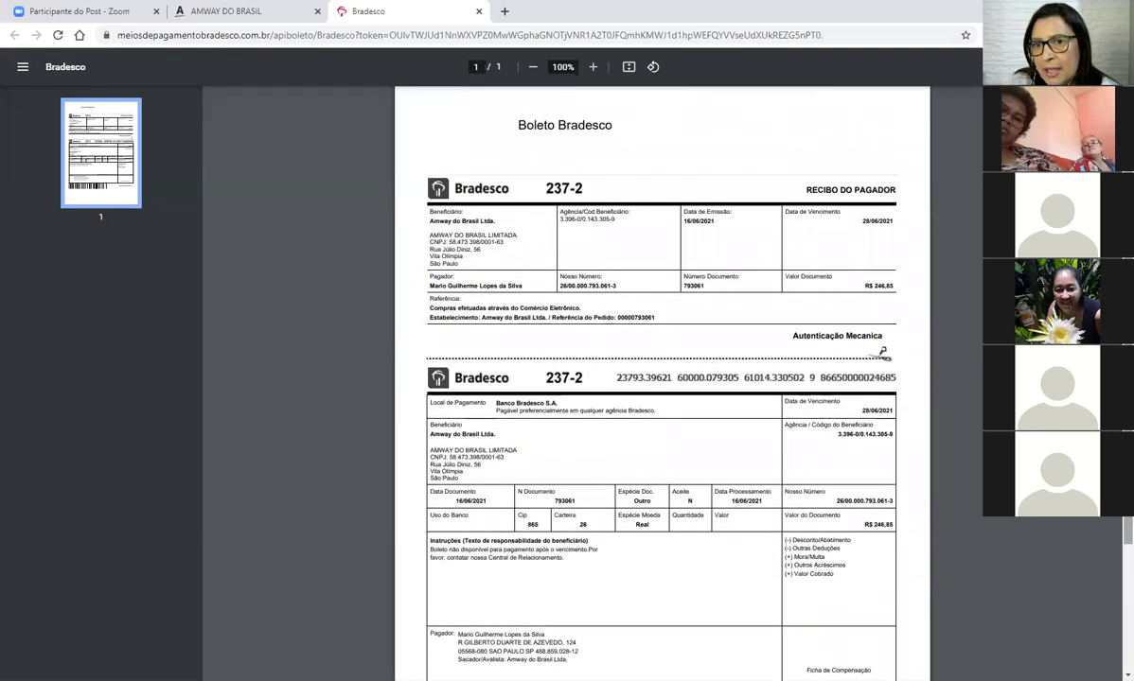
scroll(594, 481, "down", 3)
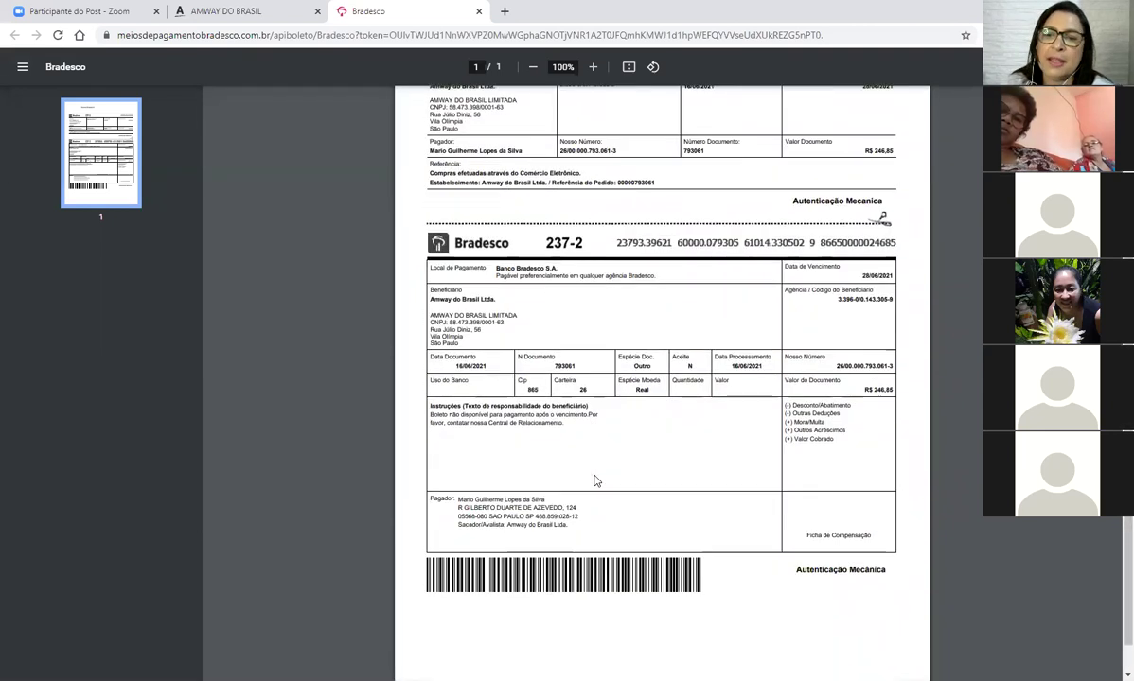
scroll(594, 481, "up", 3)
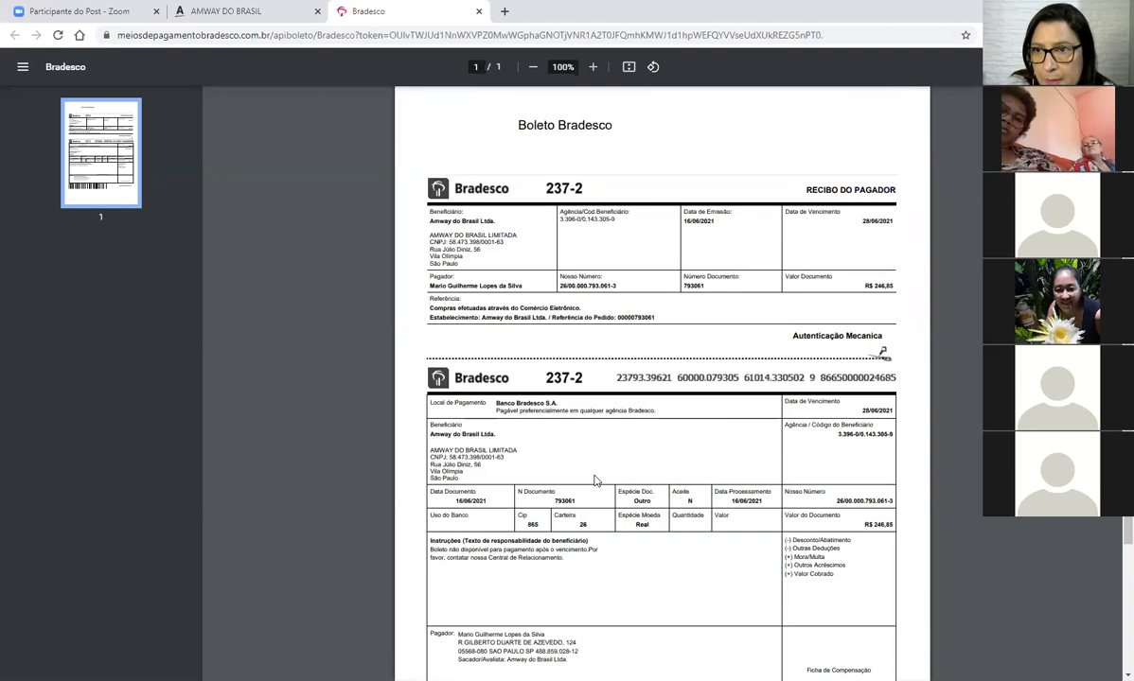
middle_click(447, 14)
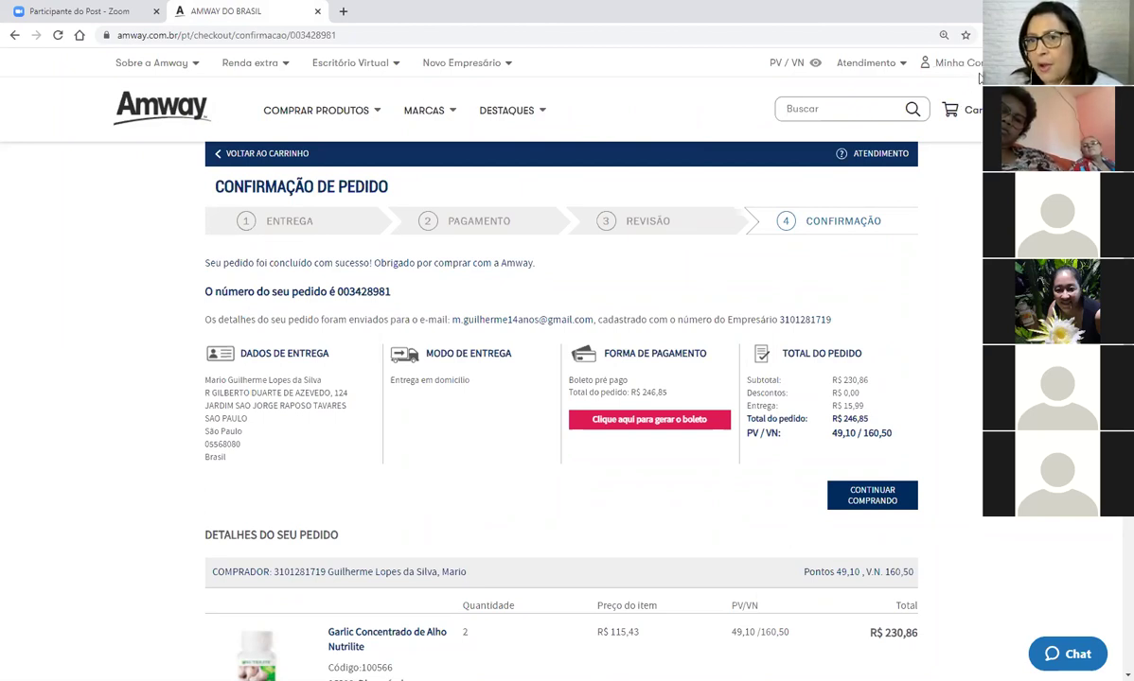
Sign out of the empresário's account with Sair, dismiss the logout notice, and select the address bar
mouse_move(954, 109)
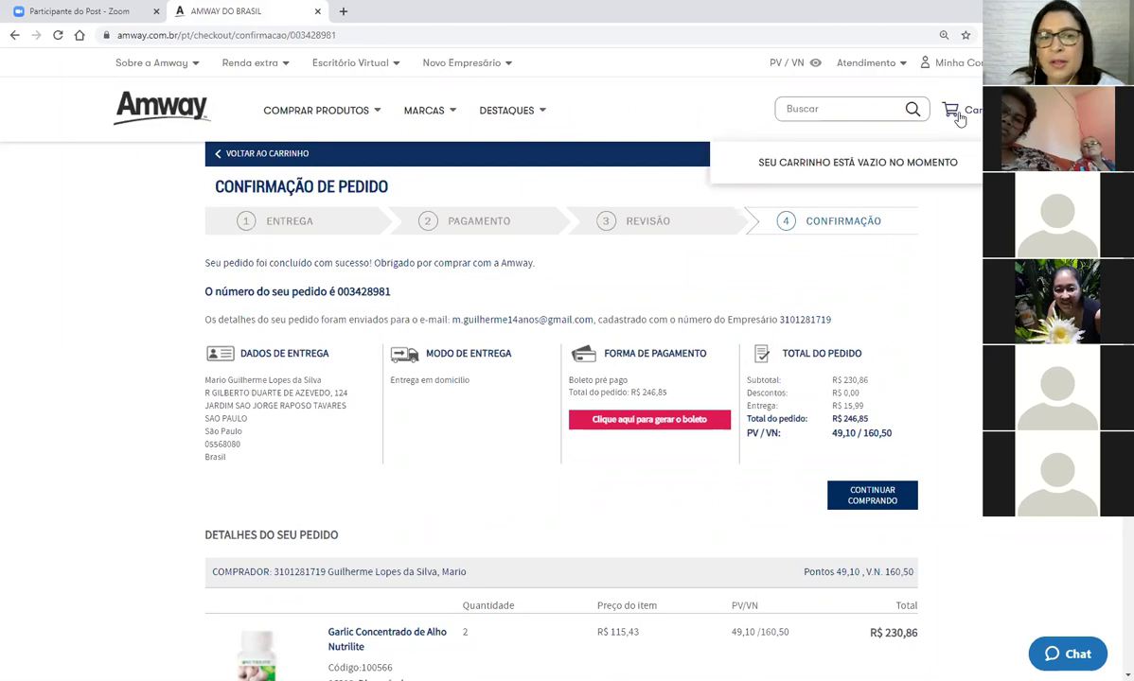
left_click(951, 63)
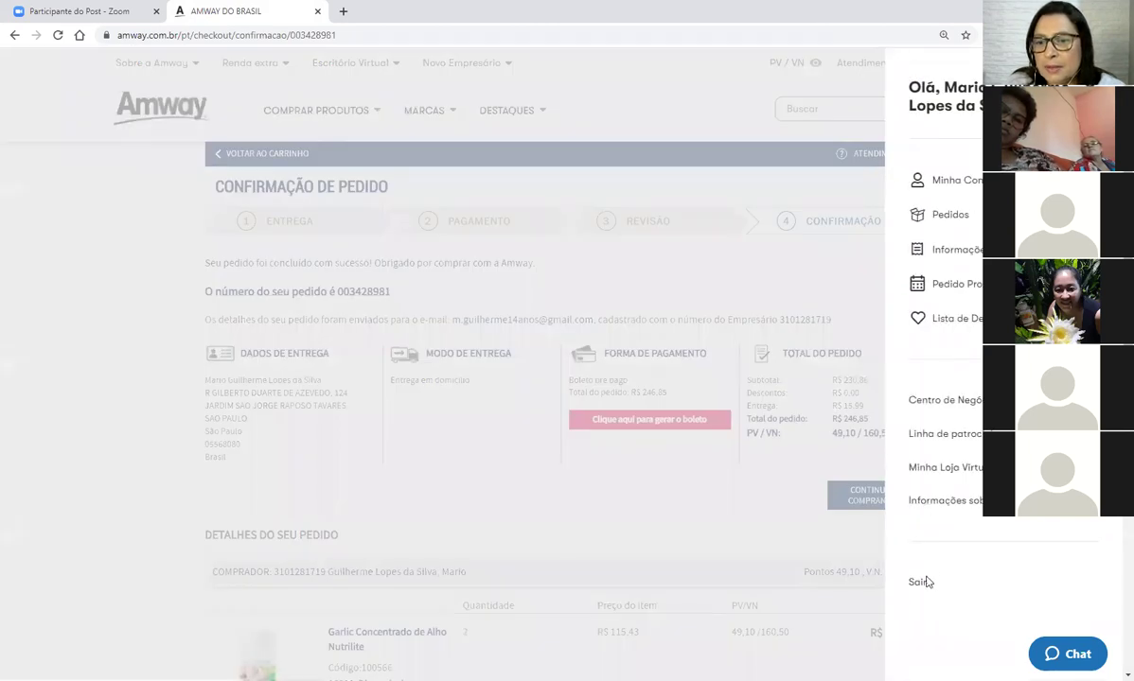
left_click(919, 588)
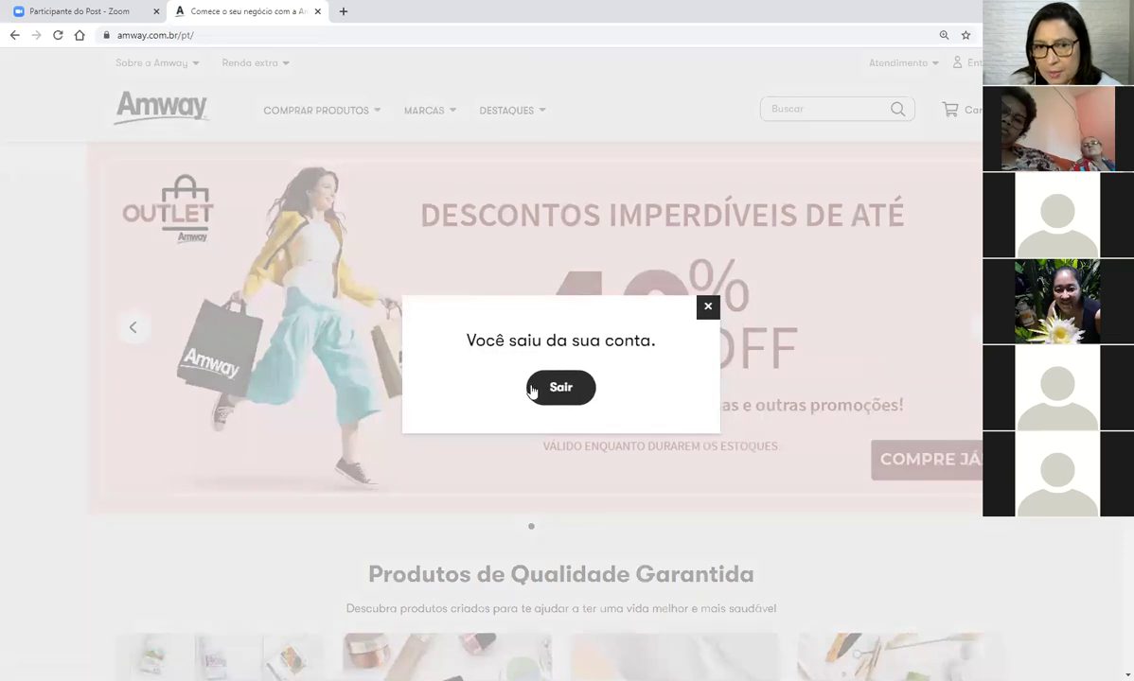
left_click(546, 396)
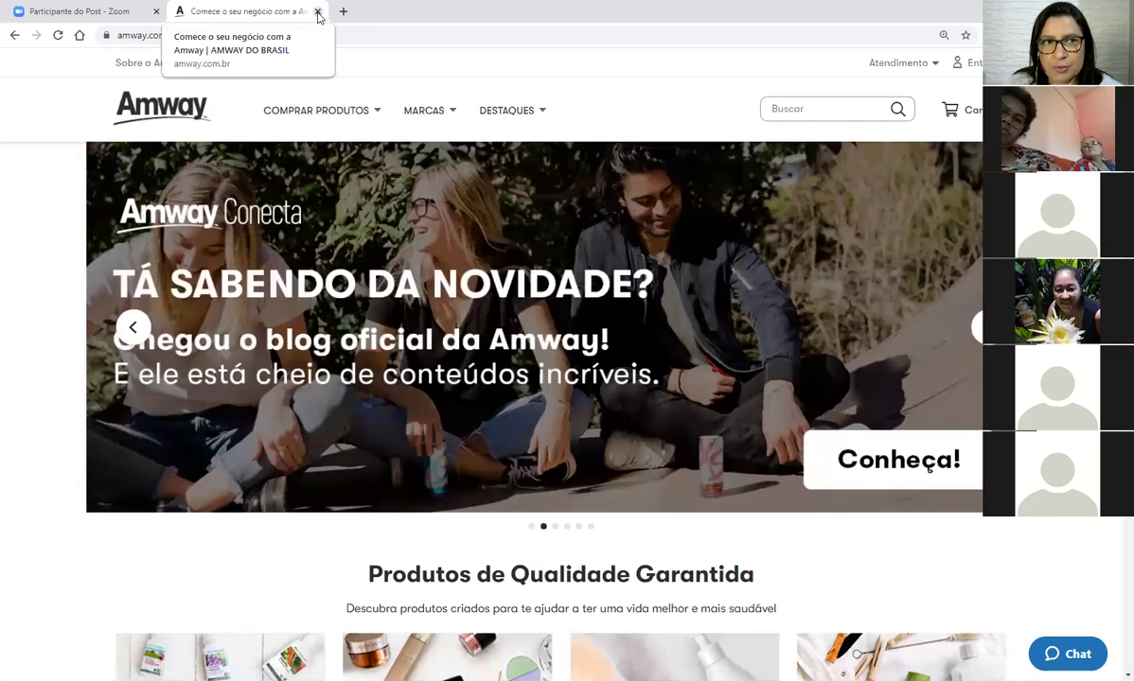
left_click(229, 35)
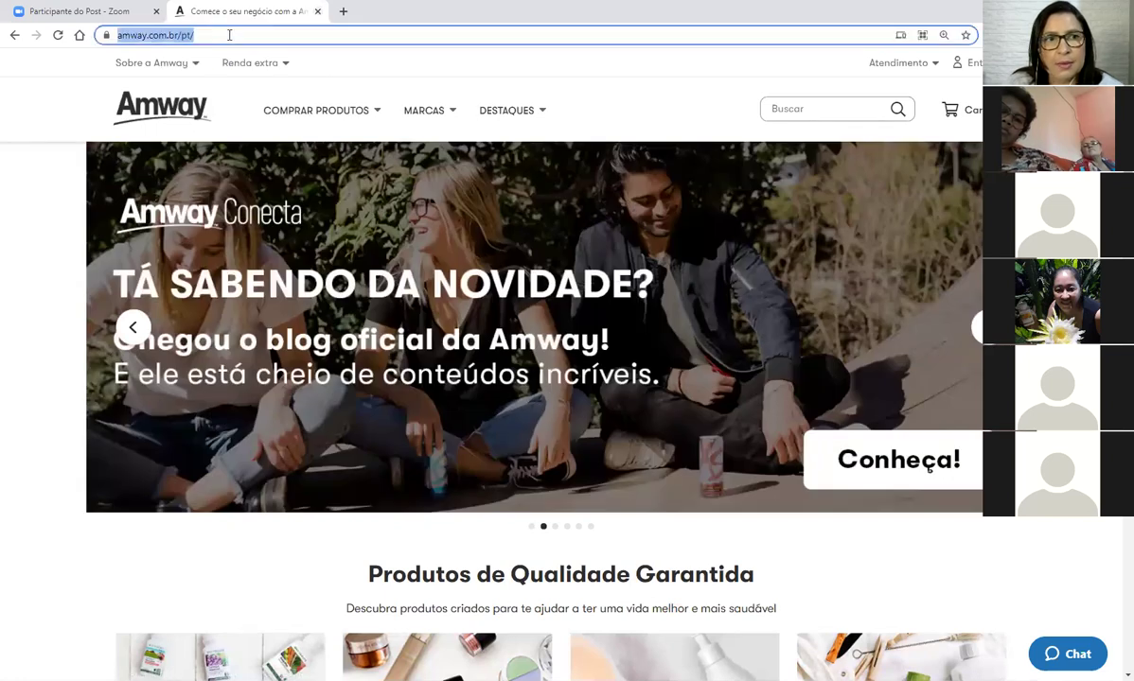
Open google.com.br and search 'amway', bringing up results with AMWAY DO BRASIL on top
type("google.com.br")
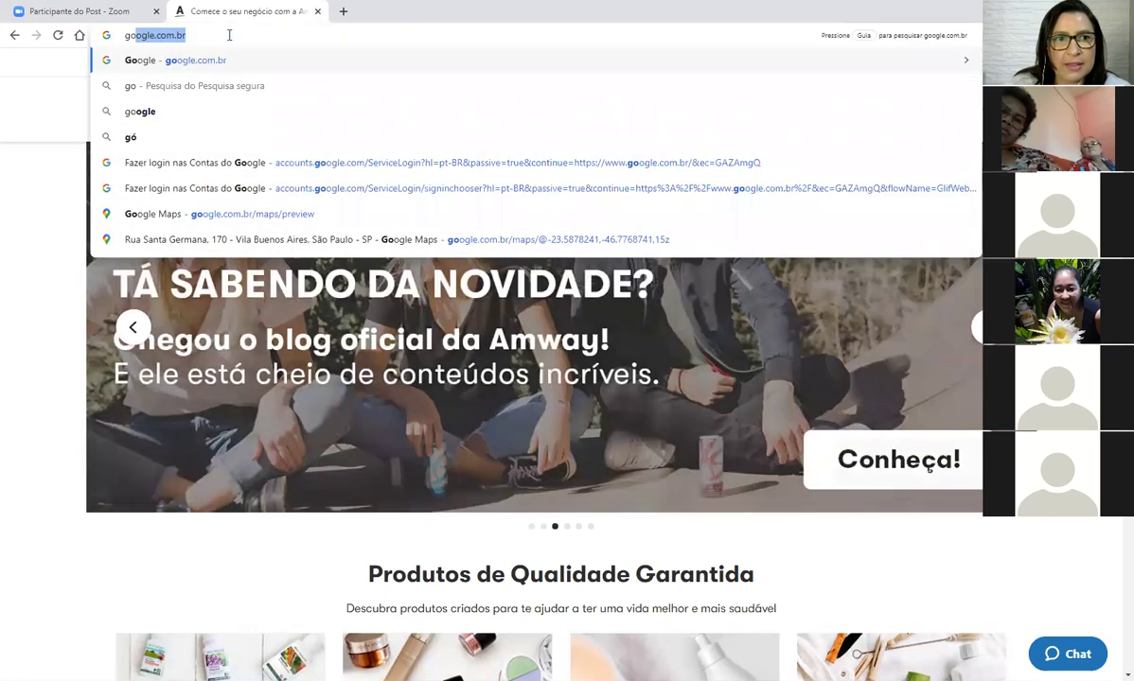
key("Return")
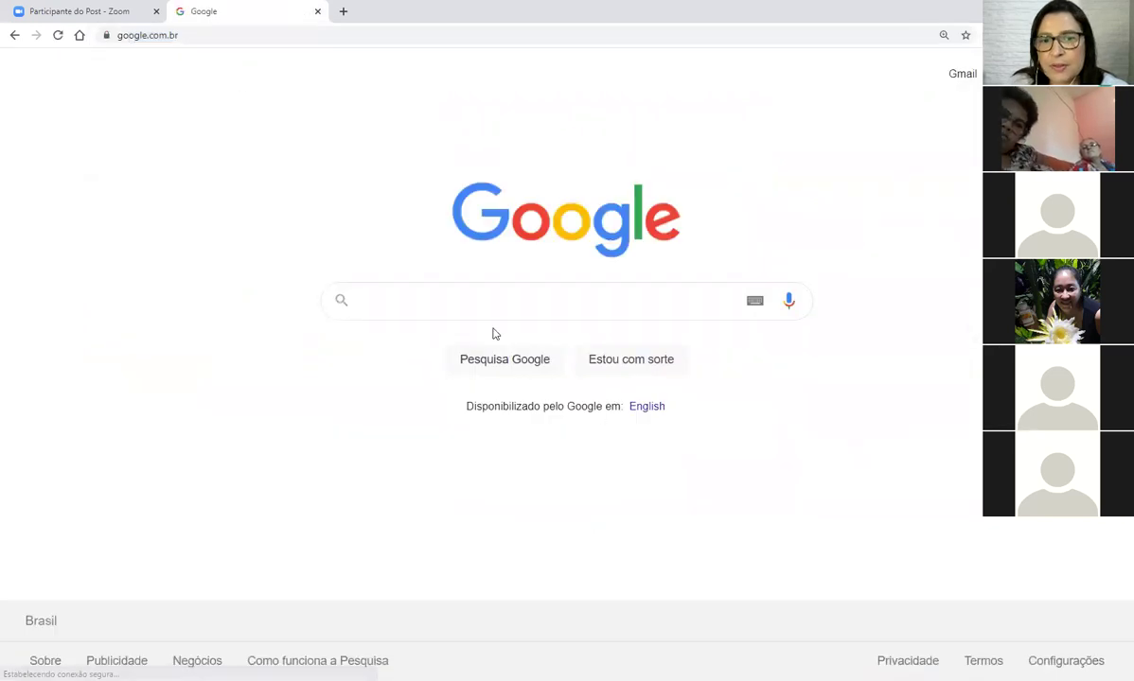
type("amway")
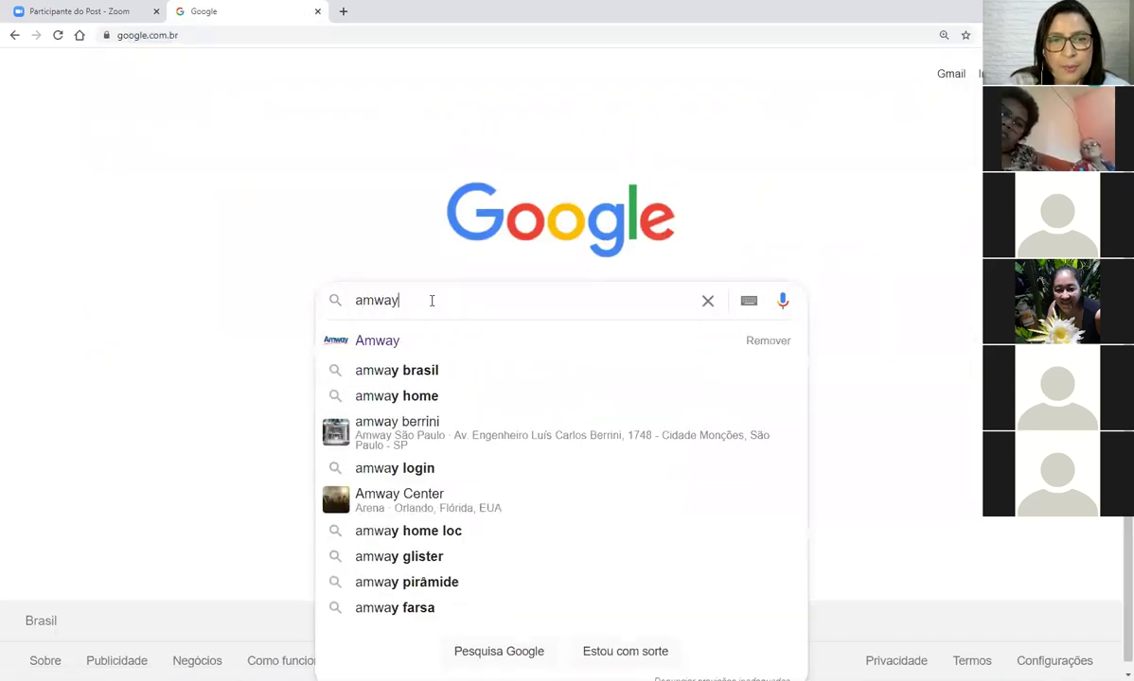
left_click(365, 347)
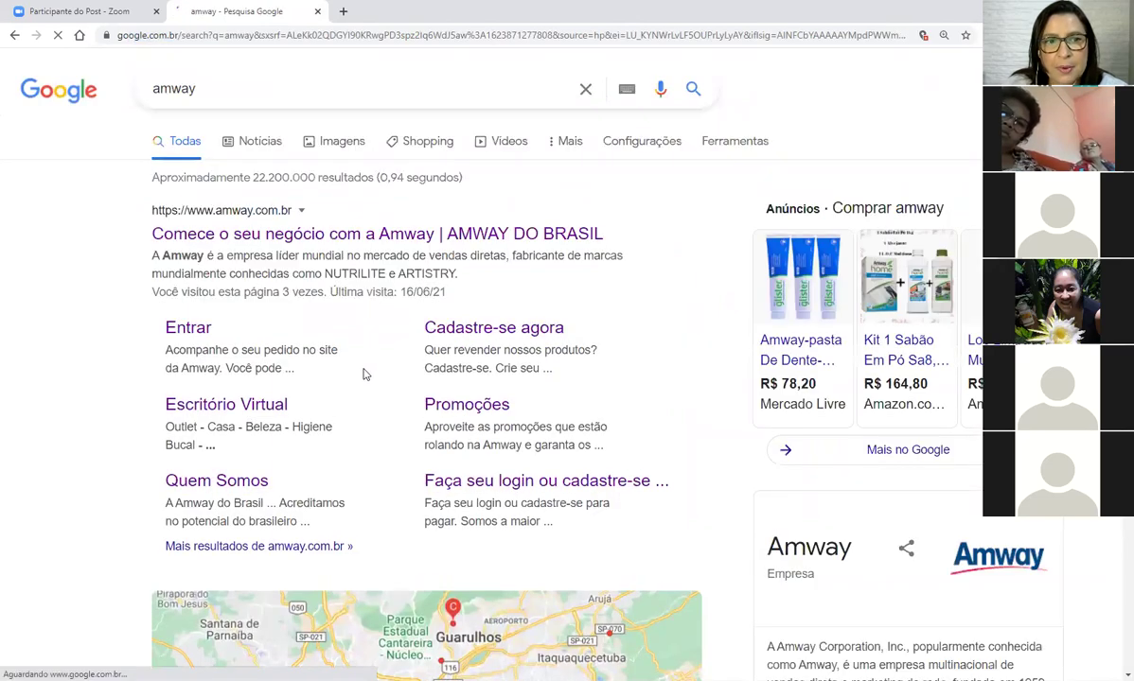
scroll(366, 375, "down", 4)
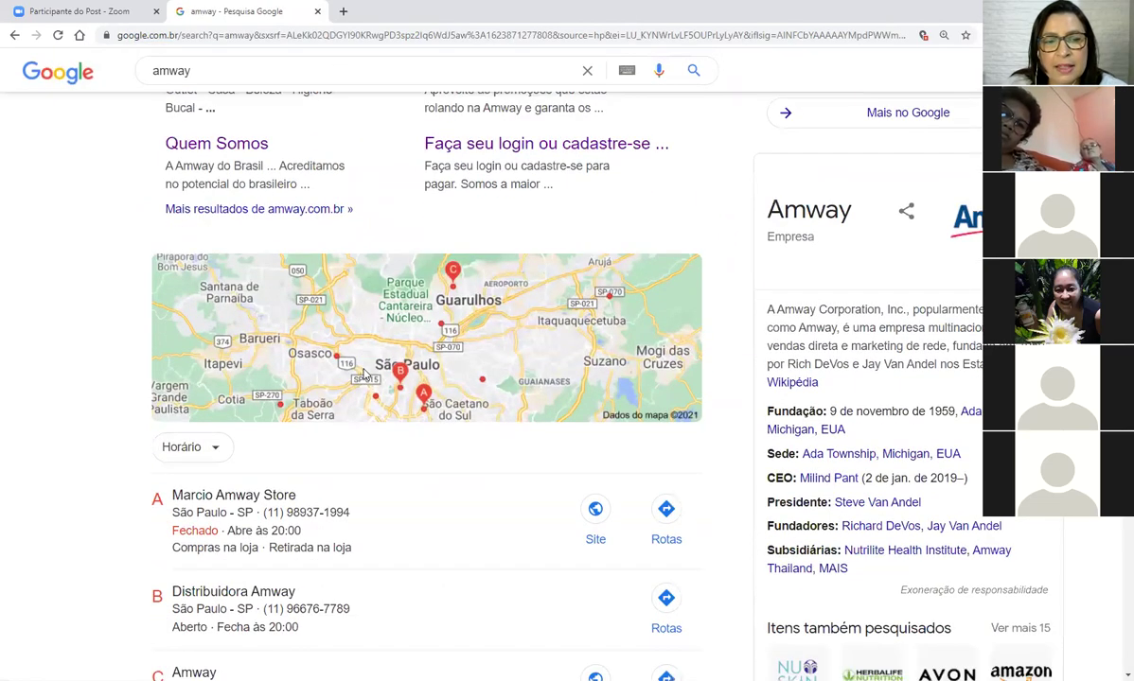
scroll(365, 375, "up", 3)
scroll(365, 374, "up", 1)
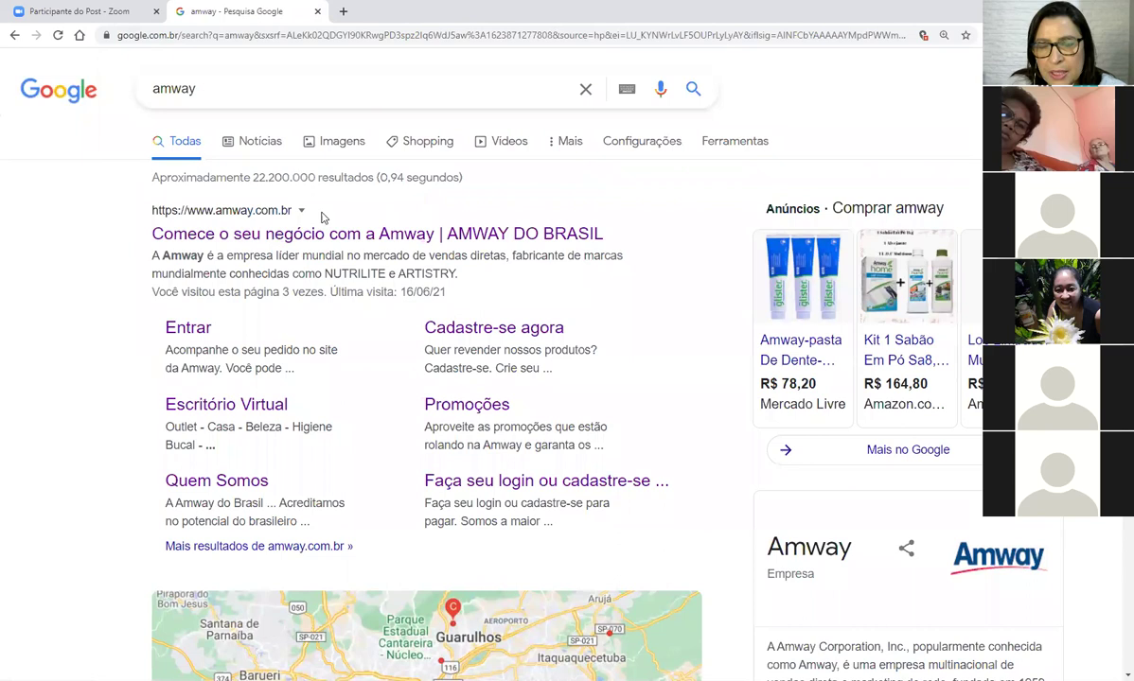
Open amway.com.br from the results and sign in with the other empresário's CPF and password
left_click(248, 217)
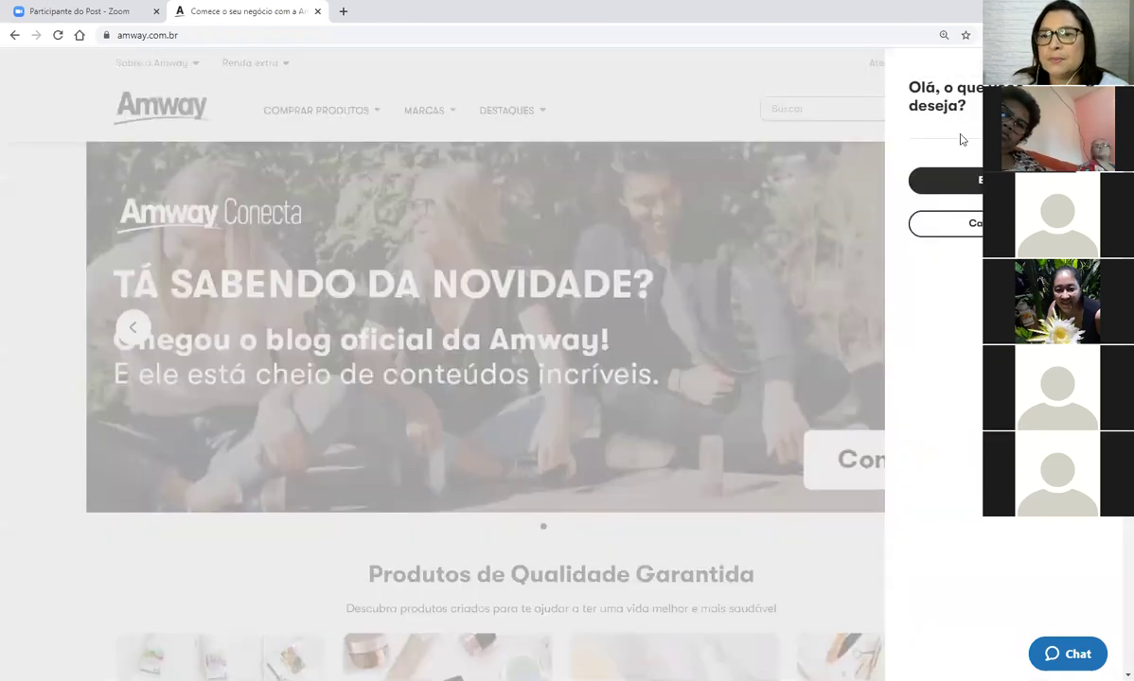
left_click(959, 181)
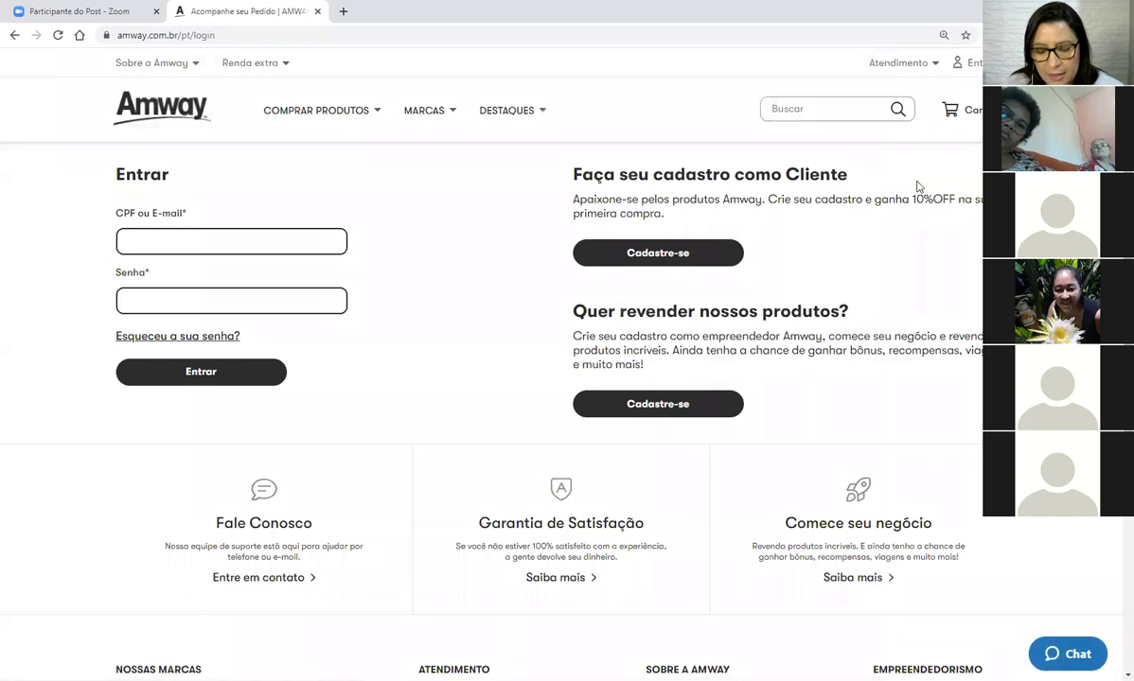
left_click(206, 241)
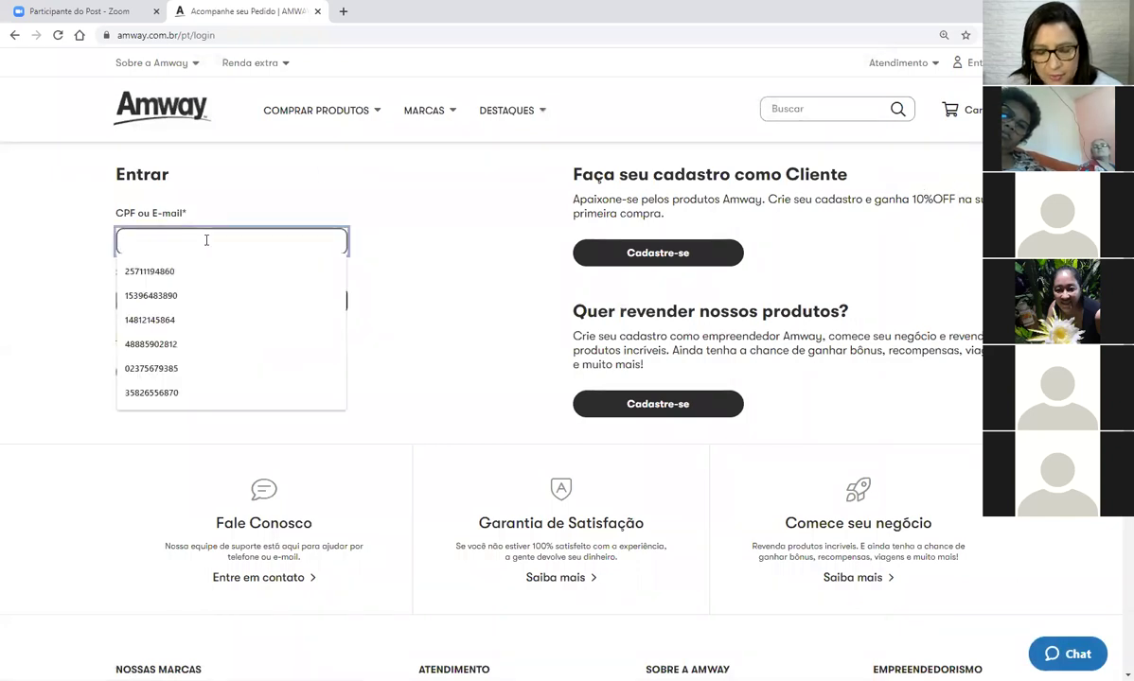
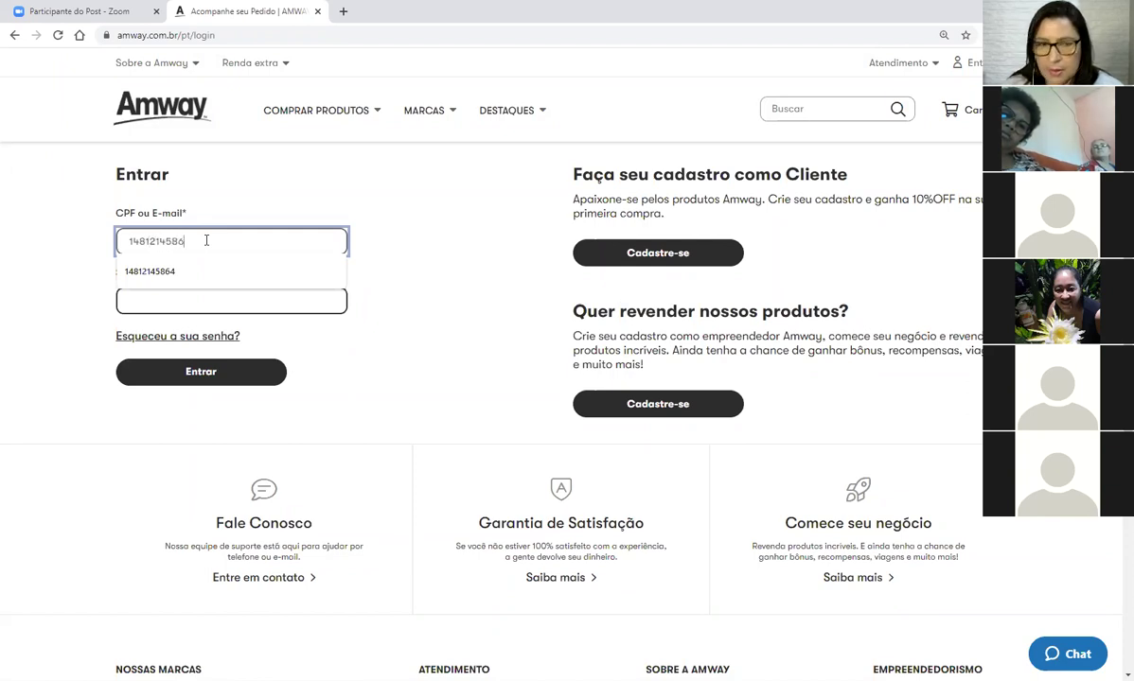
left_click(200, 304)
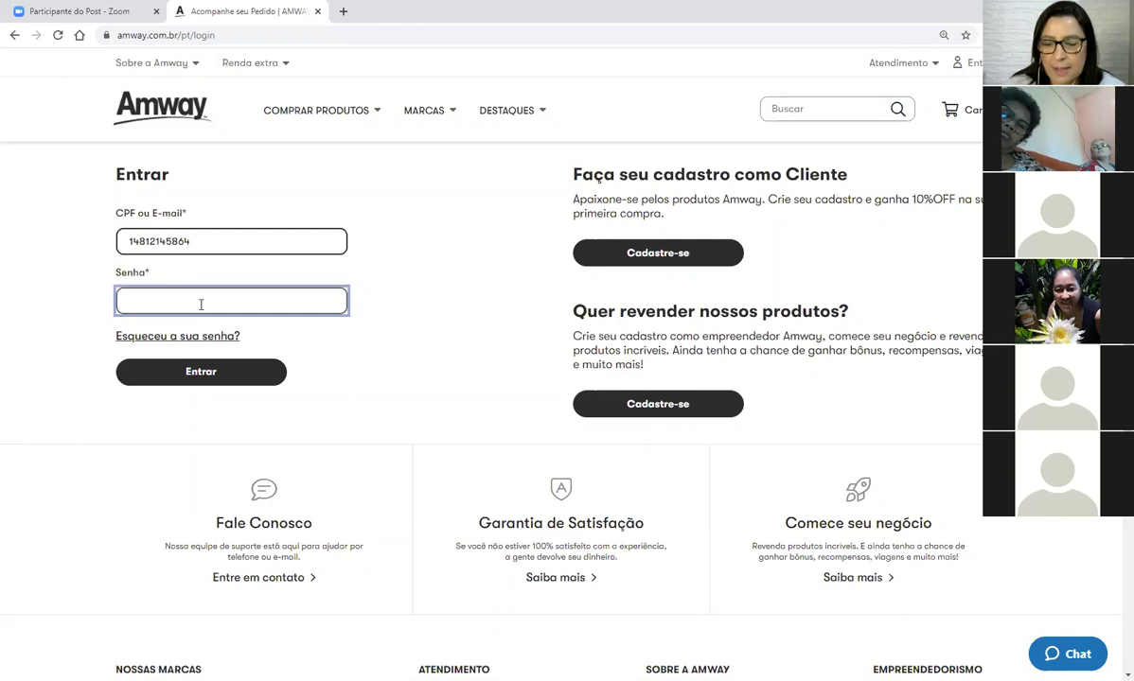
type("******")
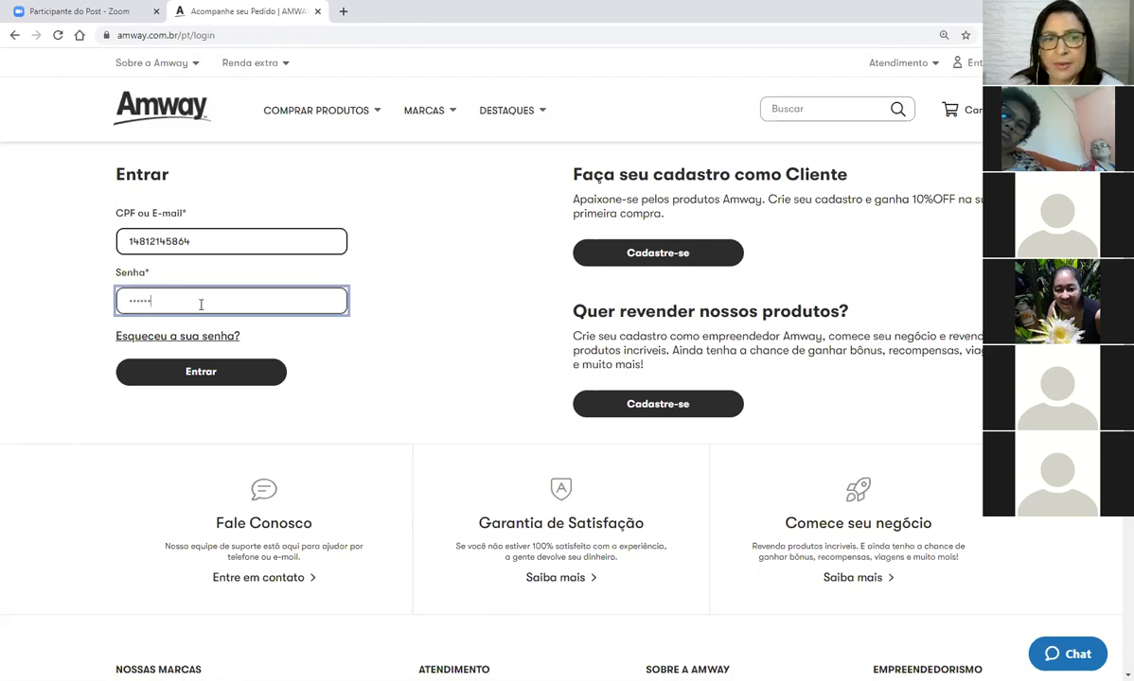
left_click(181, 379)
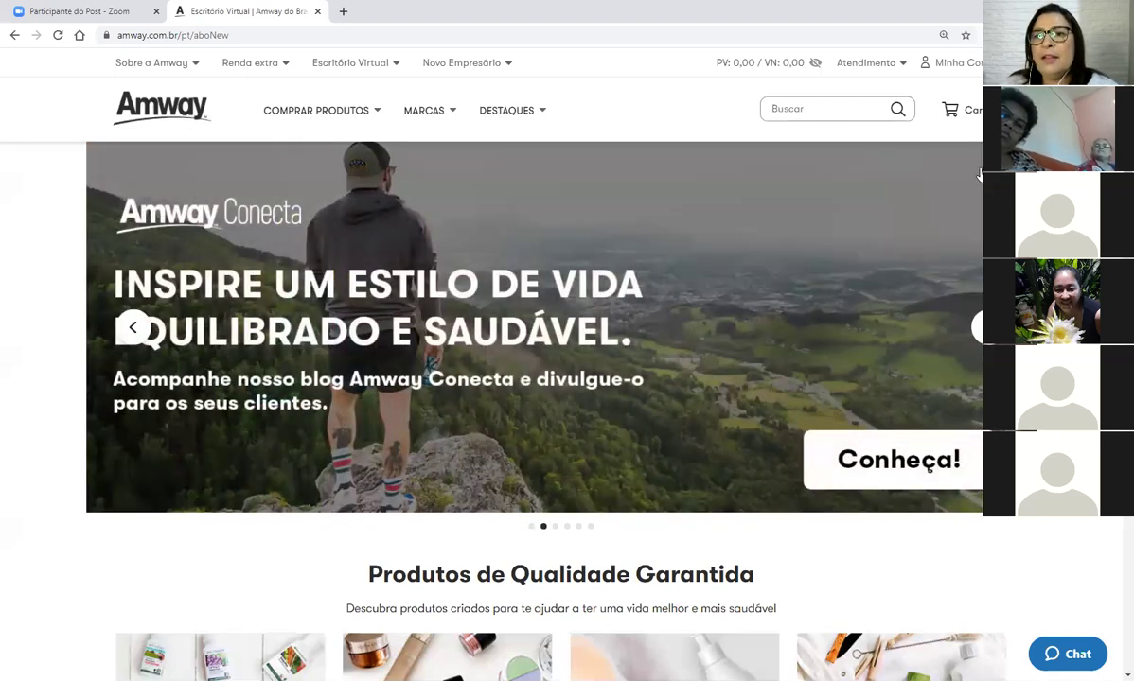
On the cart page, enter product E1959 (Glister Multi-Action 60g) in Compra rápida
left_click(977, 112)
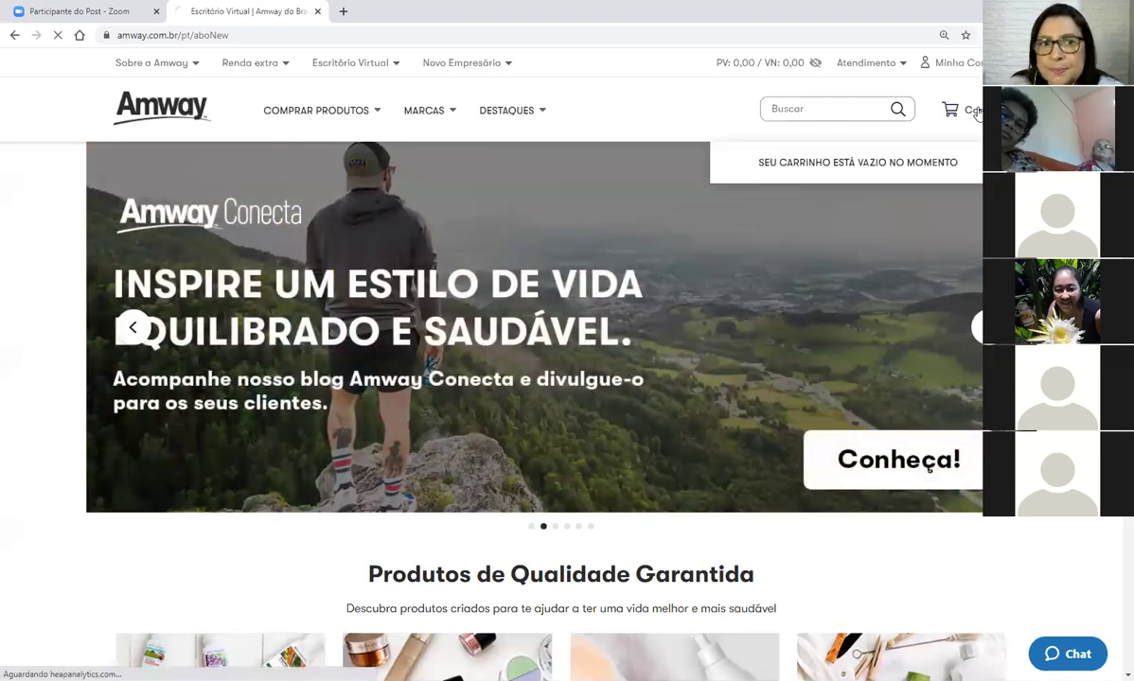
left_click(130, 321)
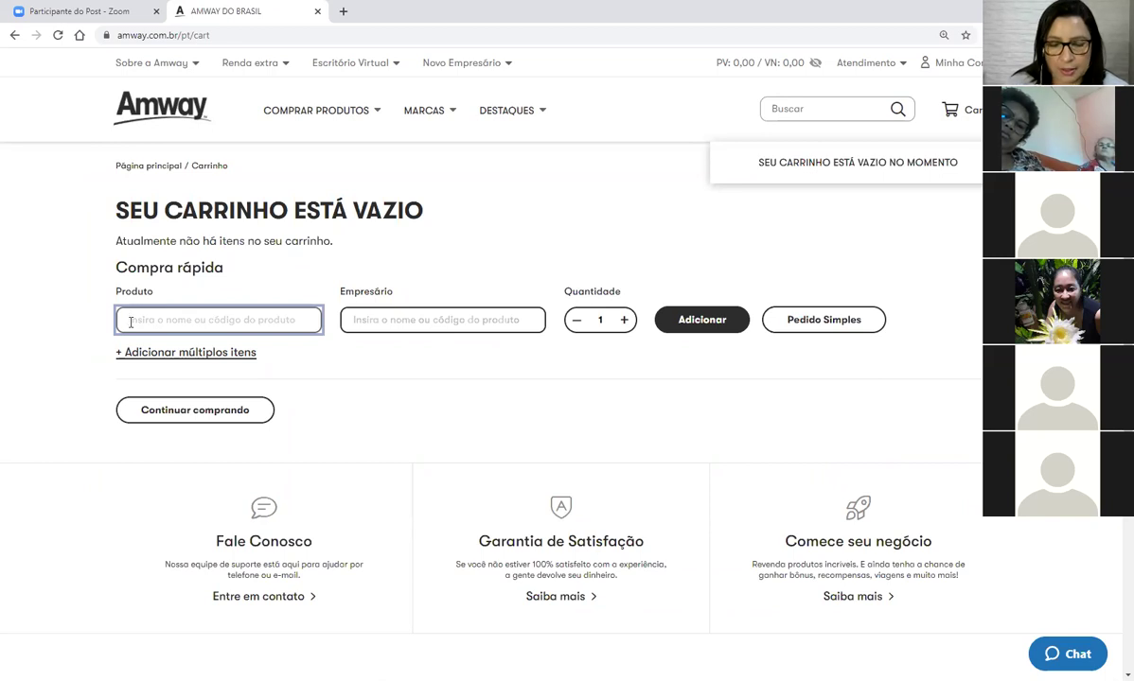
type("E19")
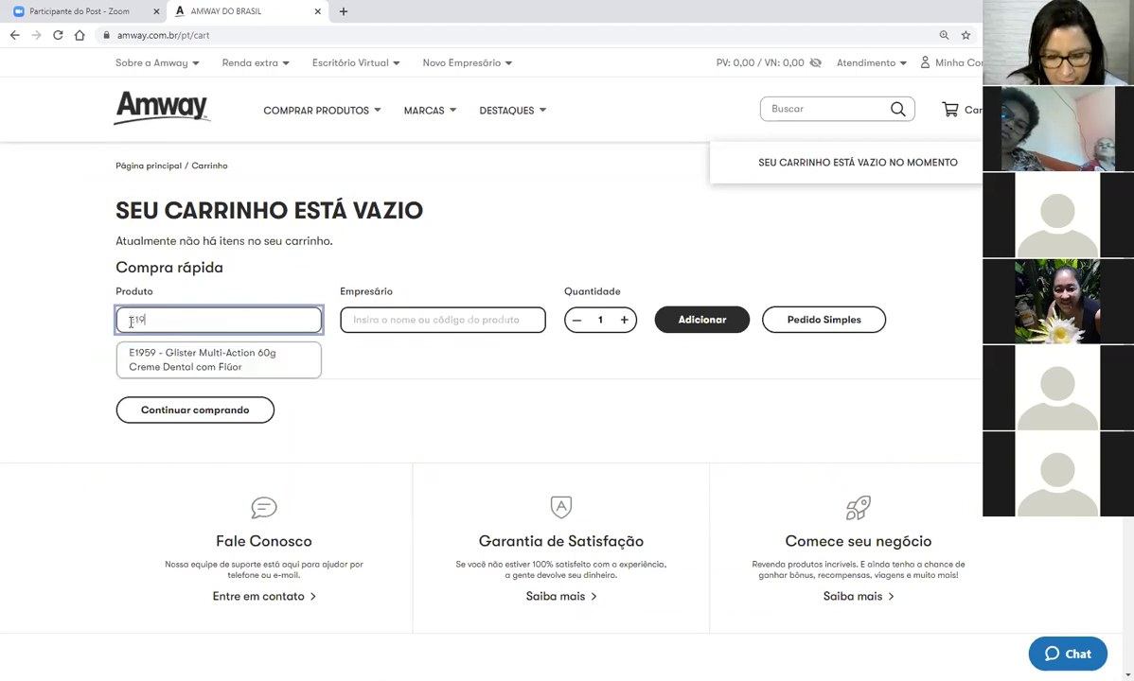
type("5")
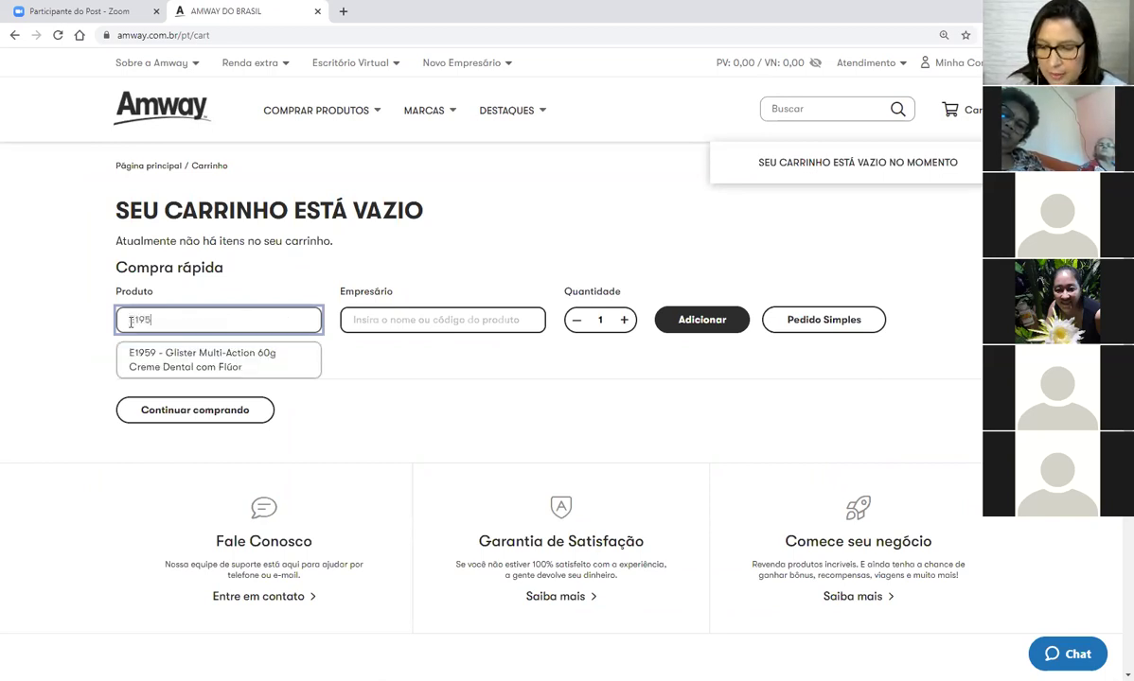
type("9")
left_click(179, 367)
Select the second empresário by their number and add the toothpaste with Adicionar
left_click(360, 319)
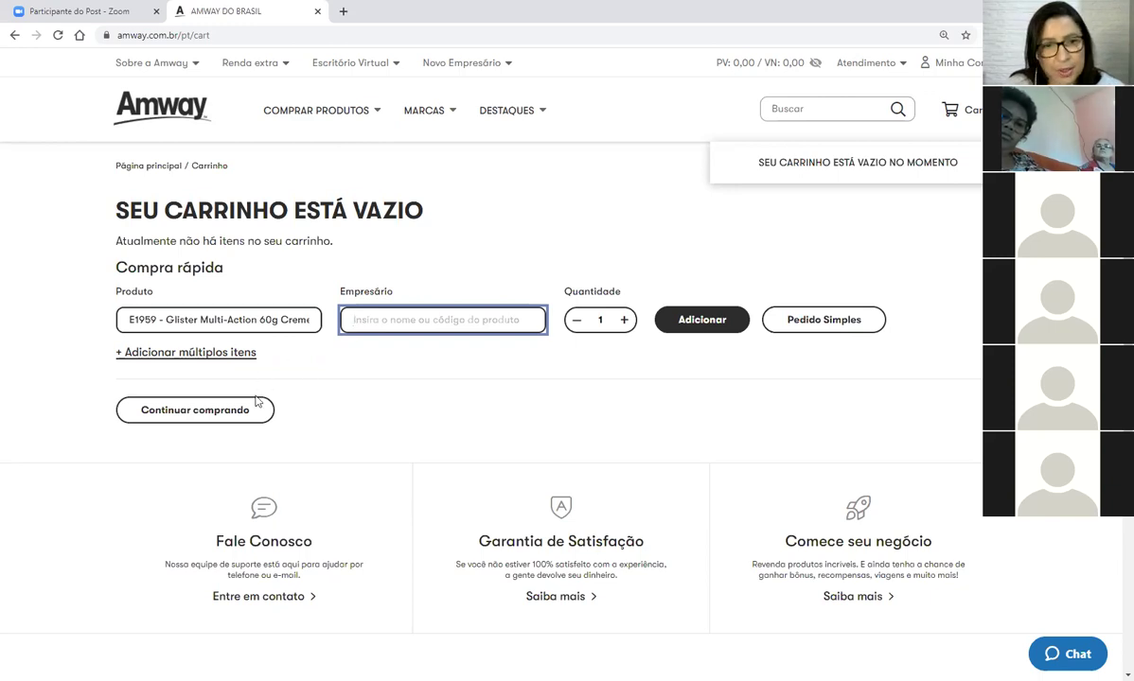
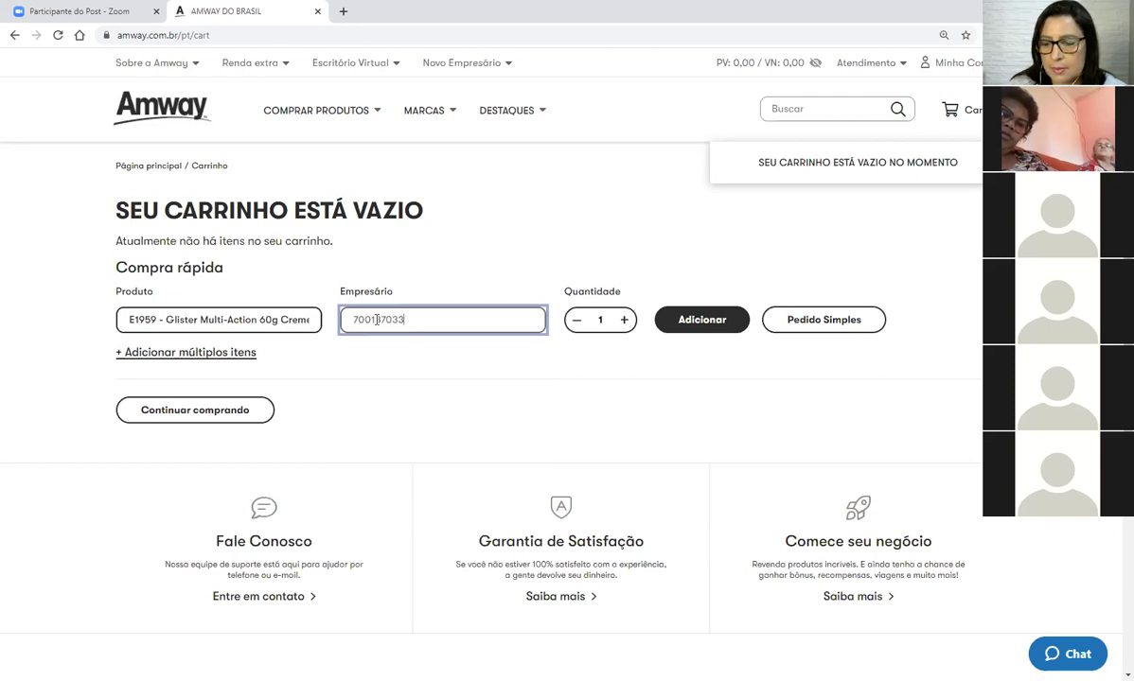
key("BackSpace")
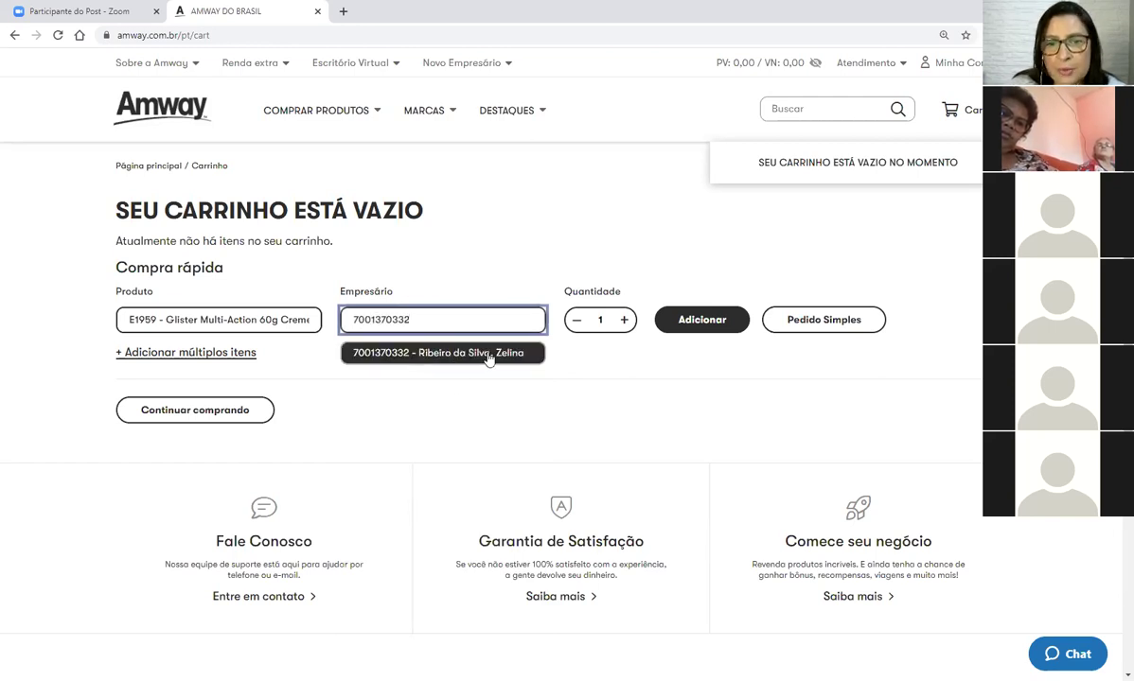
left_click(505, 355)
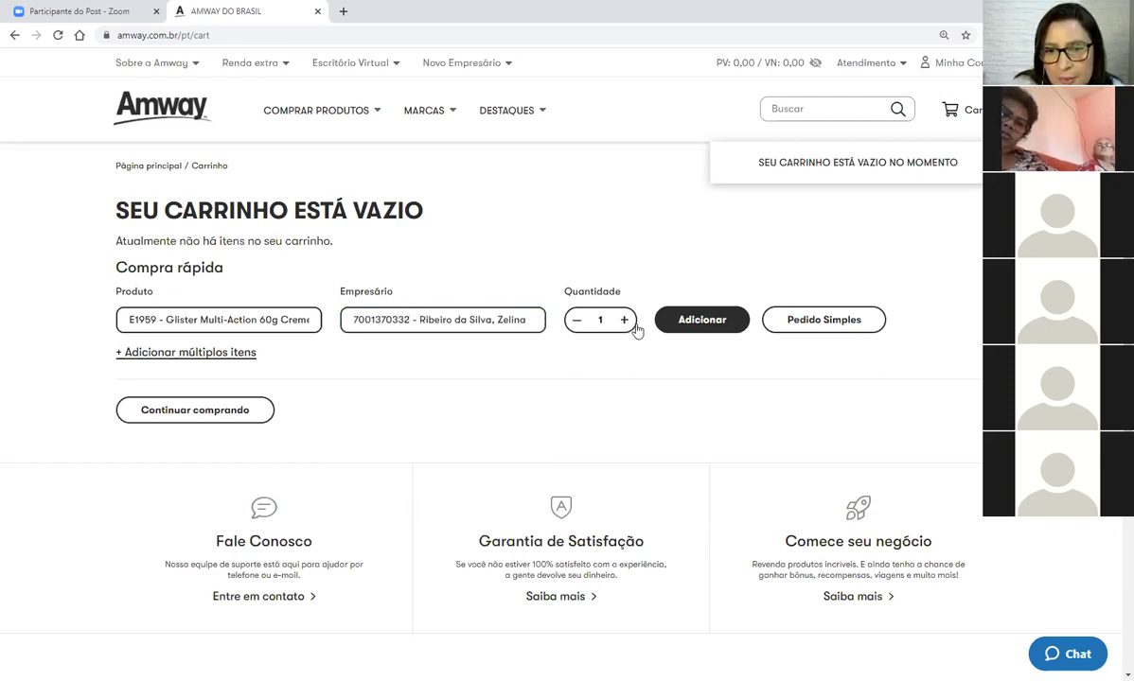
left_click(676, 323)
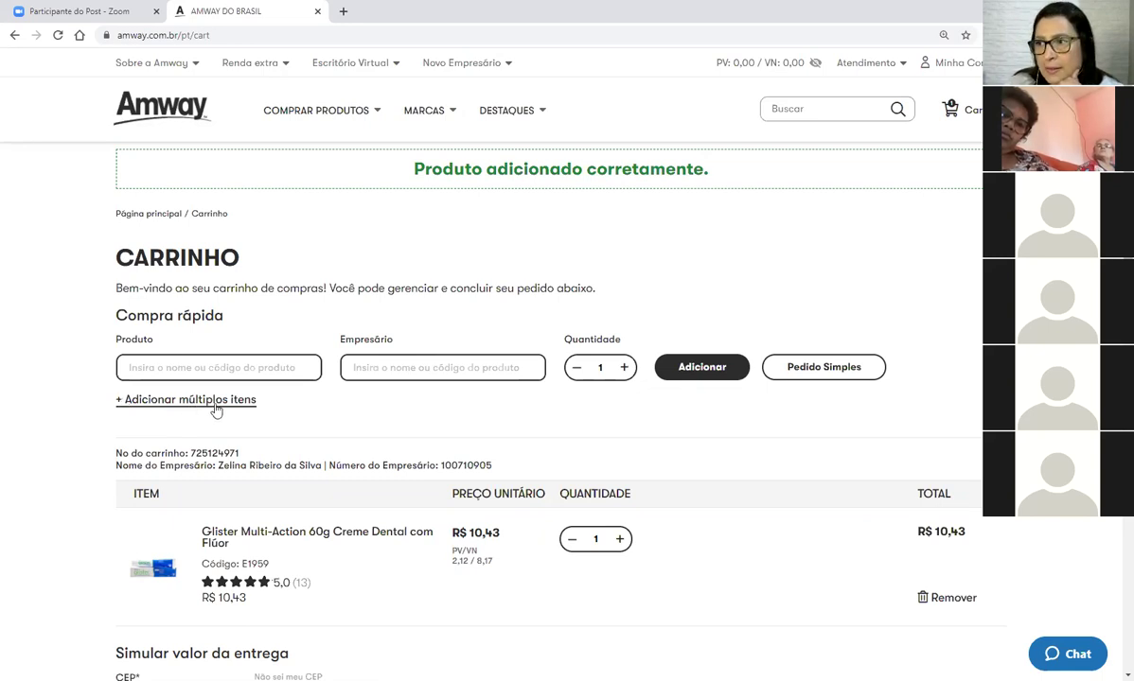
In the multiple-items form, enter product E6833 with quantity 2
left_click(210, 401)
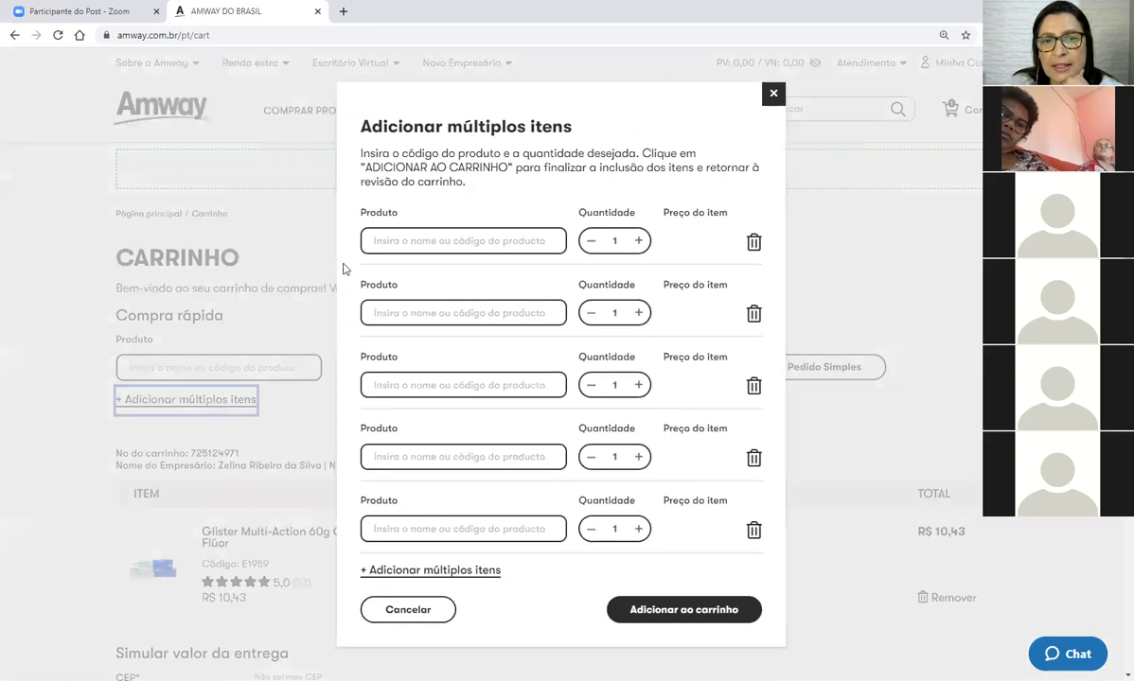
left_click(377, 240)
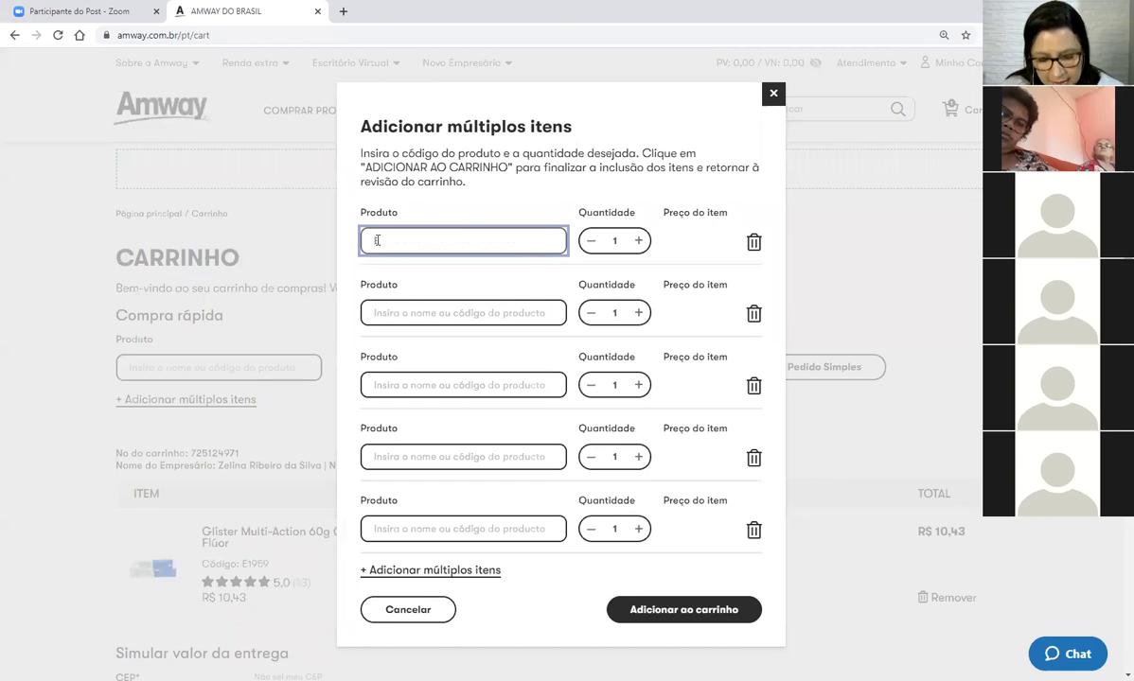
scroll(376, 241, "down", 1)
type("368")
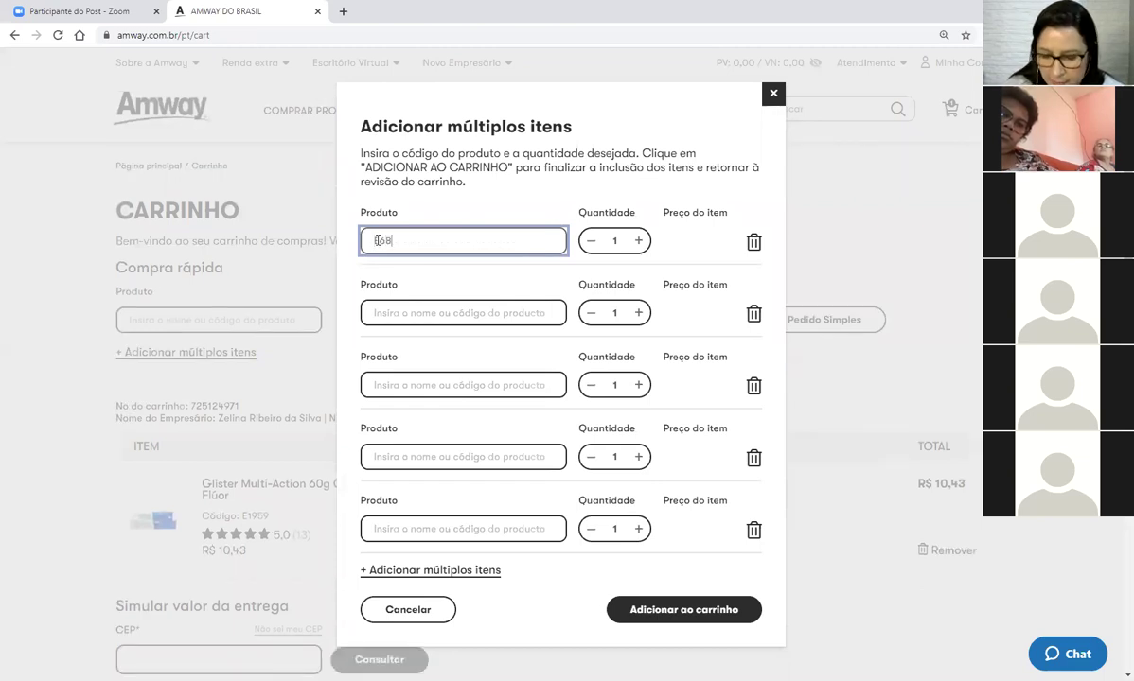
type("33")
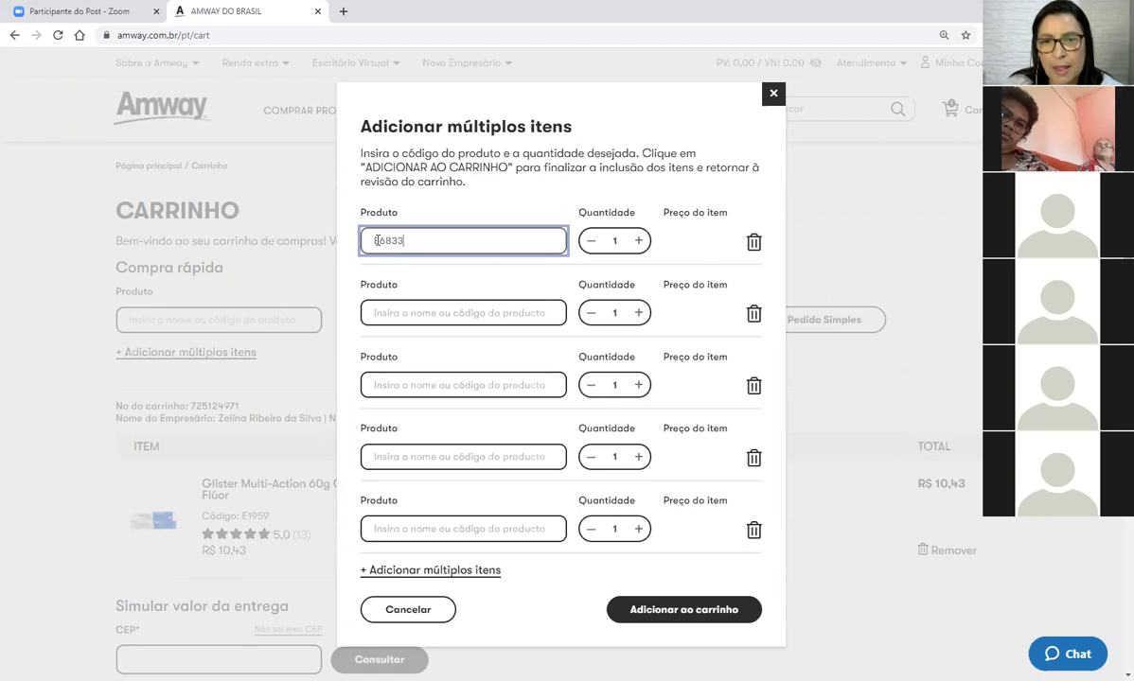
left_click(593, 241)
left_click(638, 241)
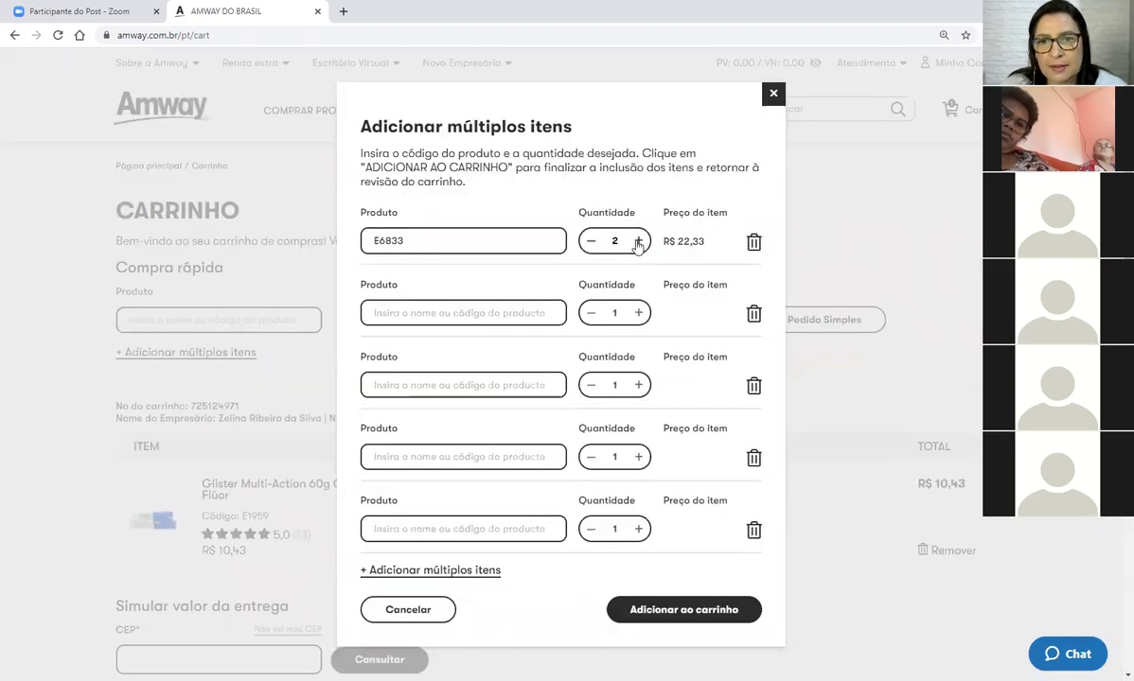
Enter product E0001 as the second item with quantity 2
left_click(413, 316)
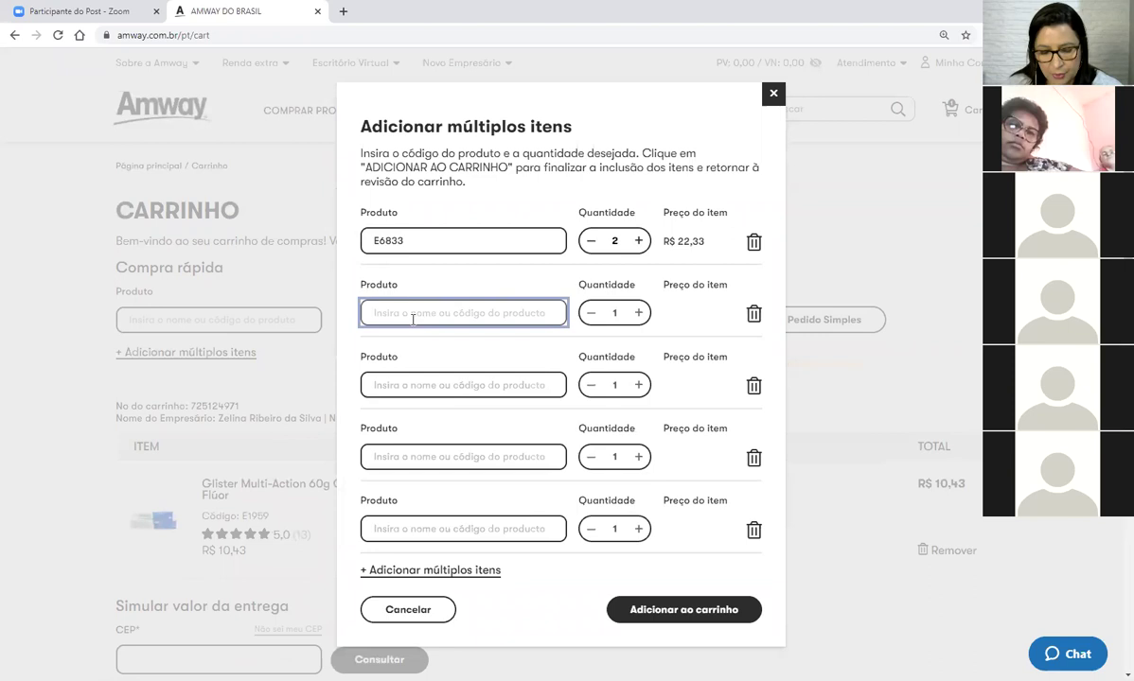
type("0001")
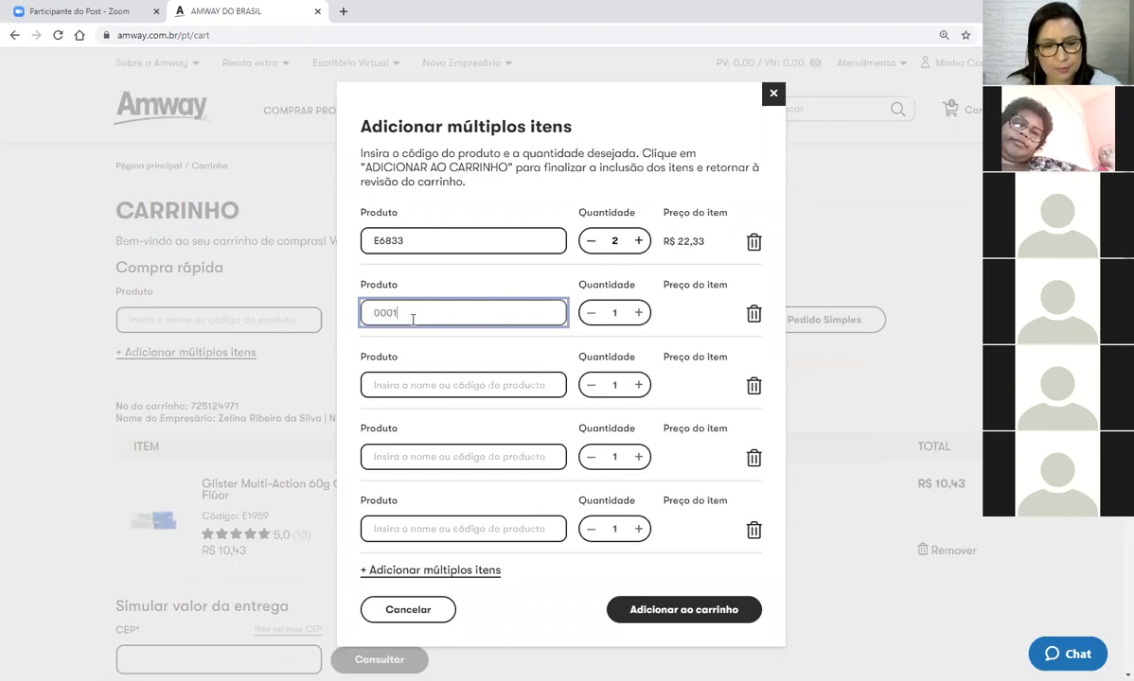
key("Home")
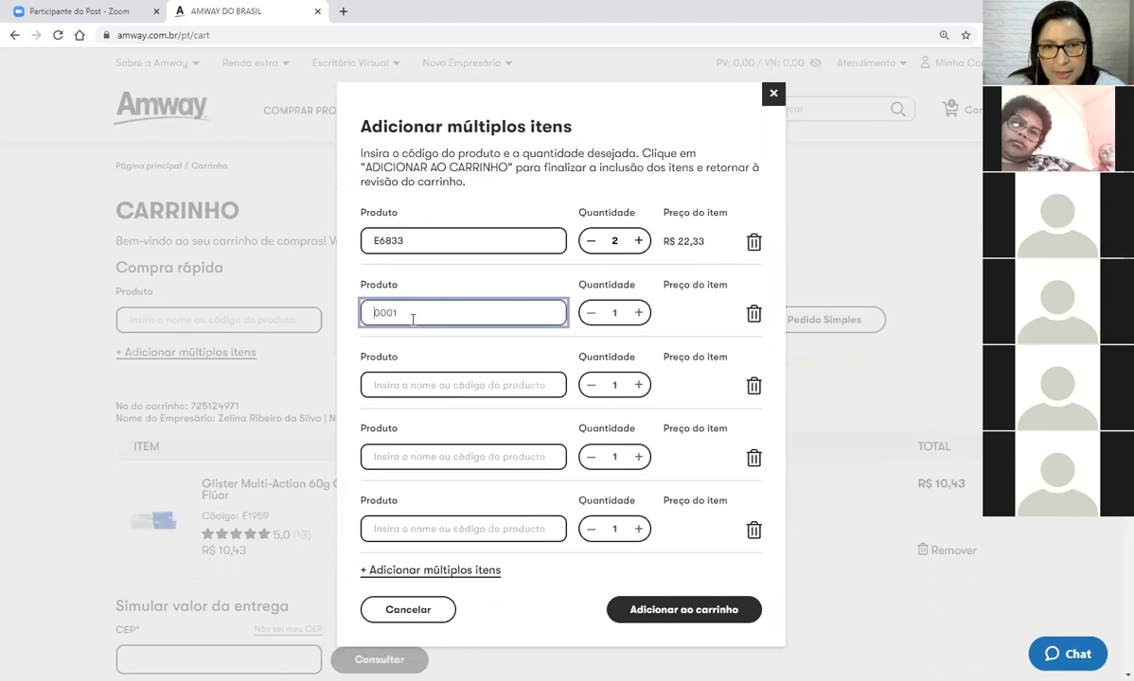
type("E")
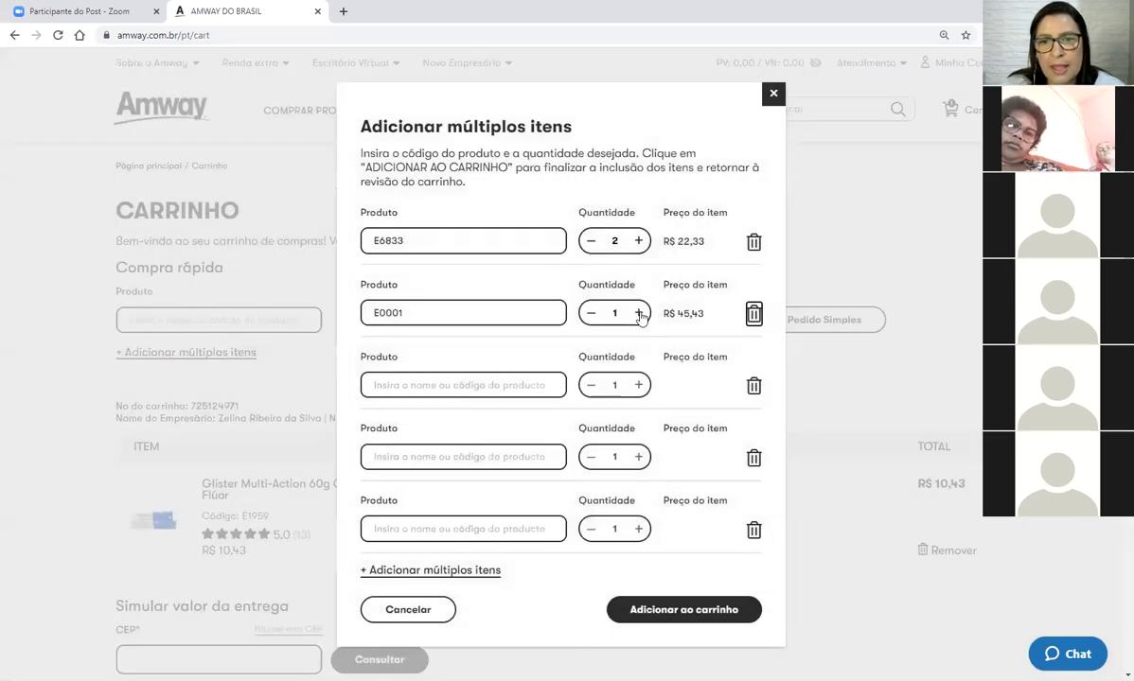
left_click(636, 312)
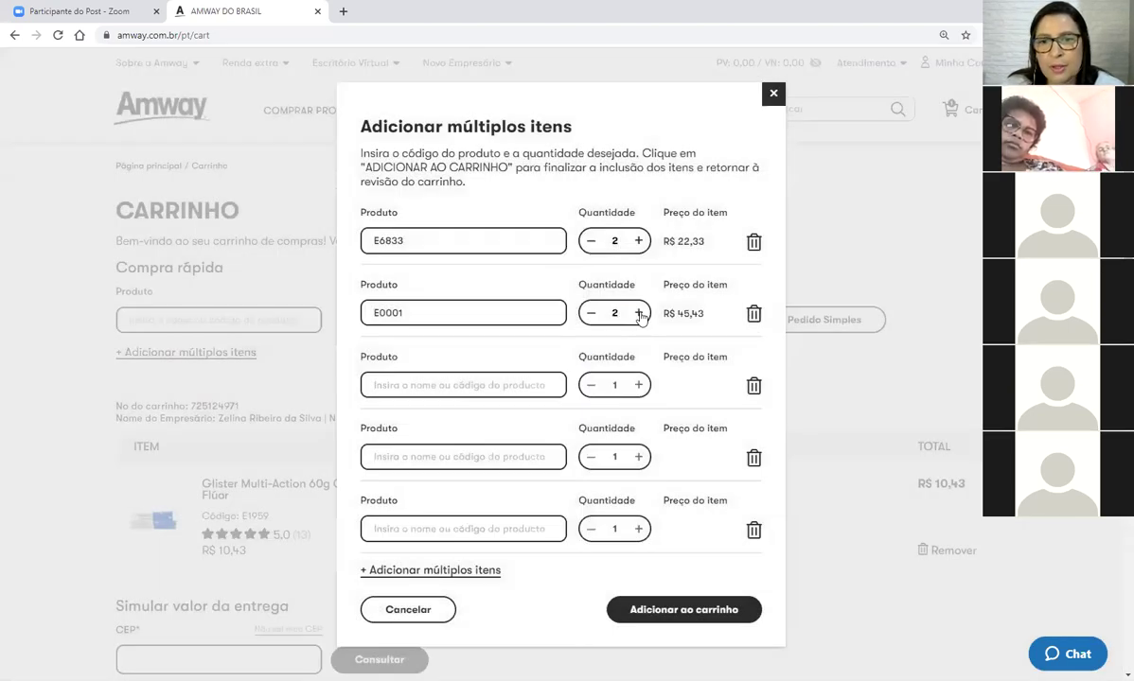
Add products 109848 and 110481 once each and send all items to the cart
left_click(459, 386)
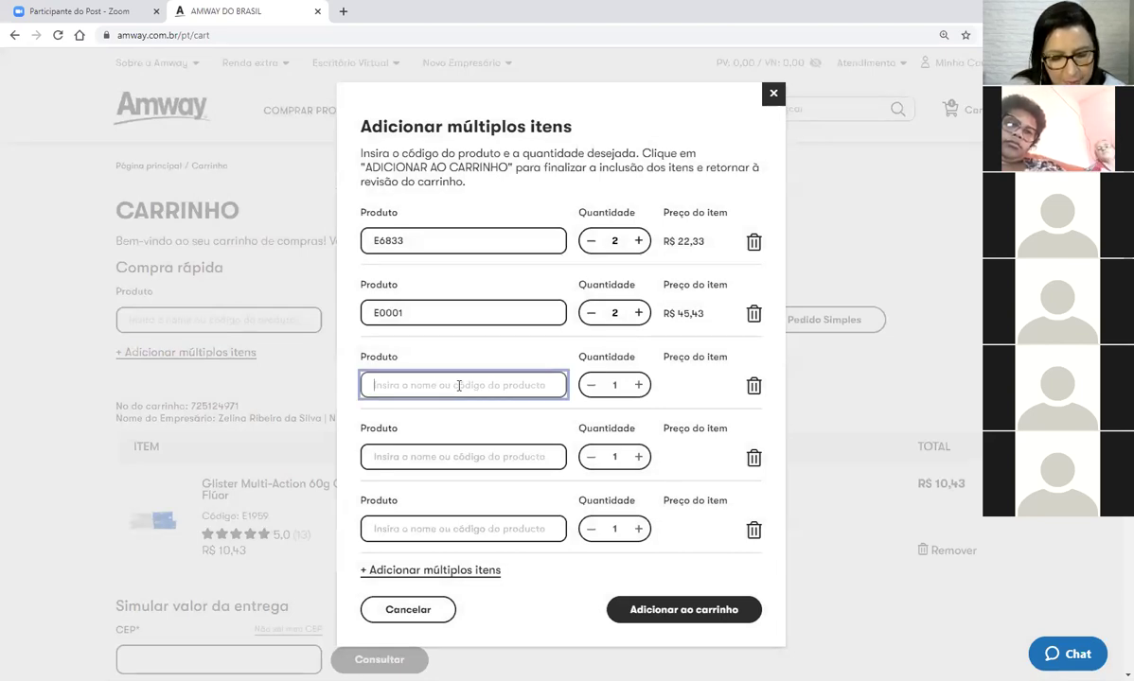
type("109")
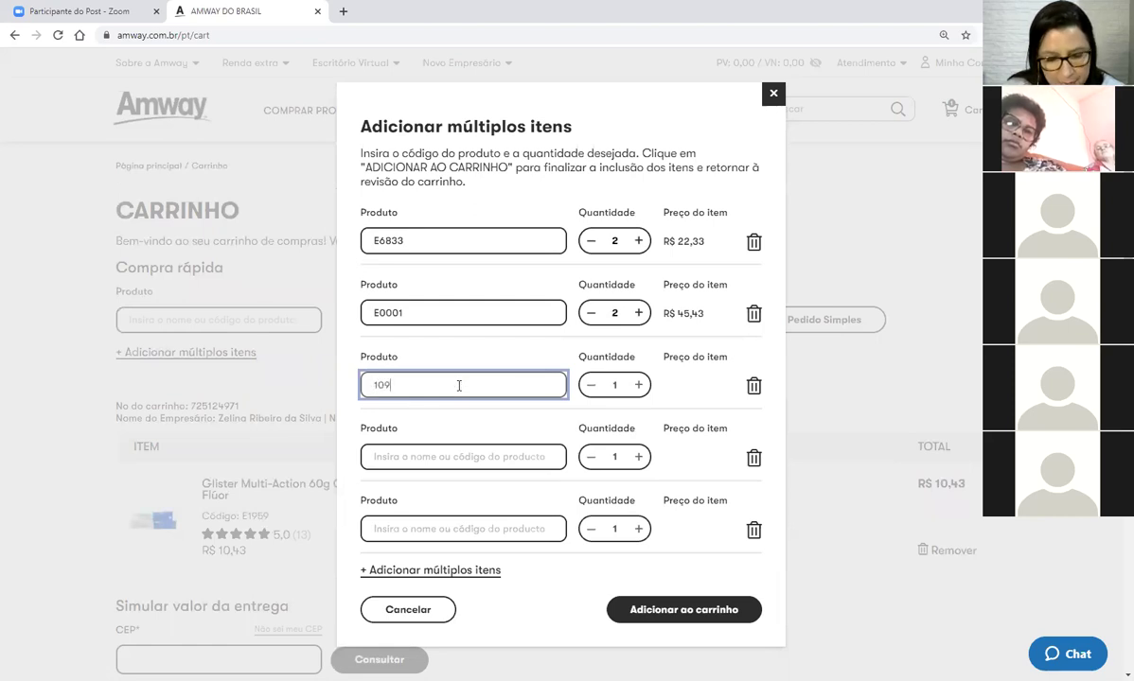
type("848")
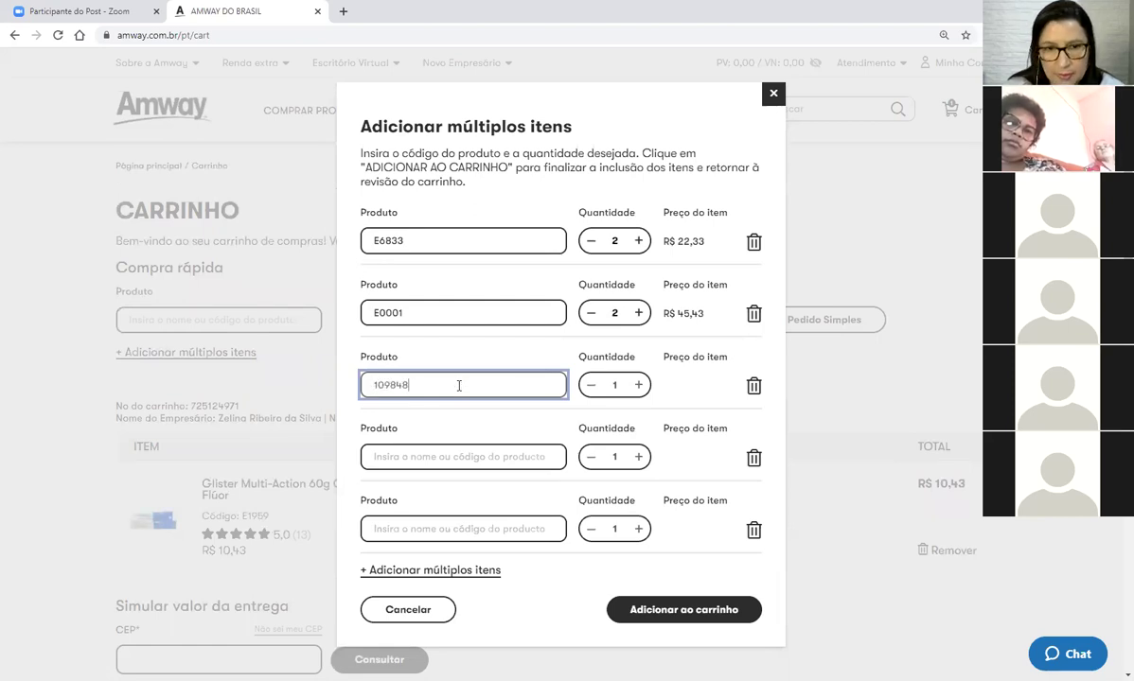
key("Tab")
left_click(442, 458)
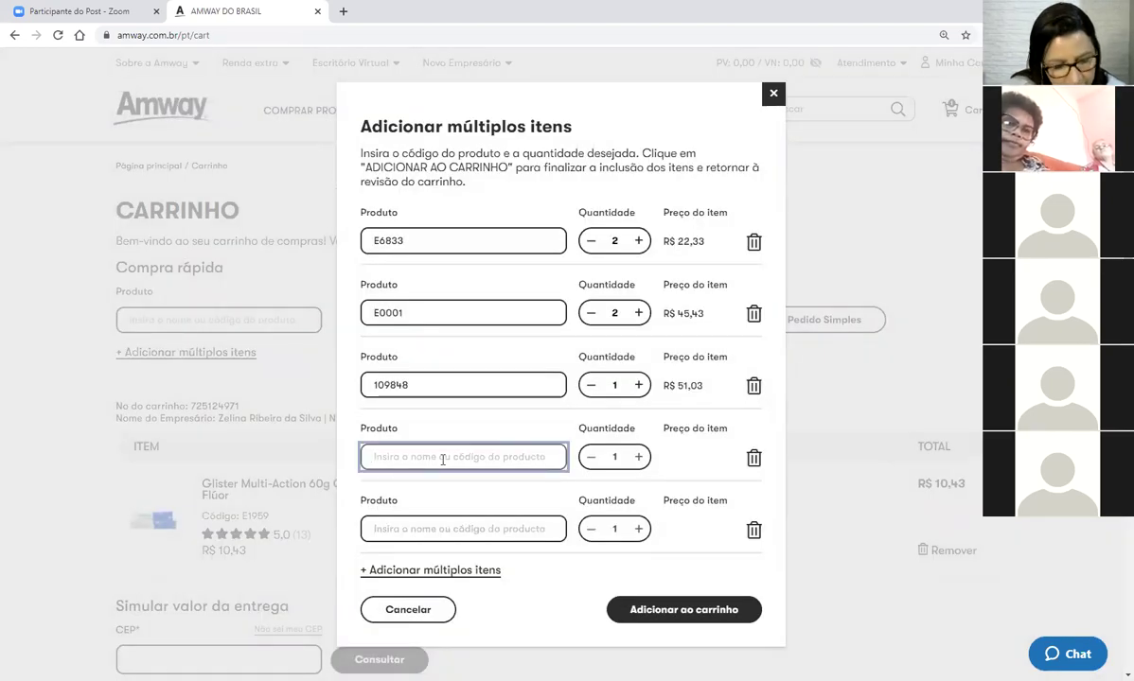
type("11")
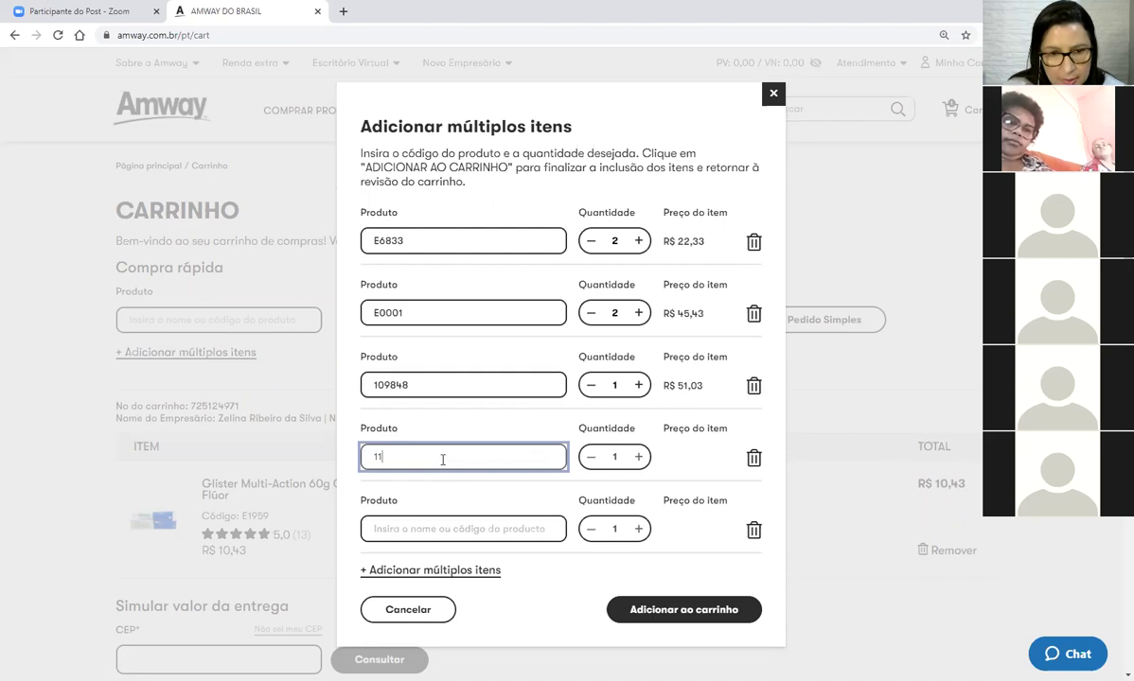
type("0481")
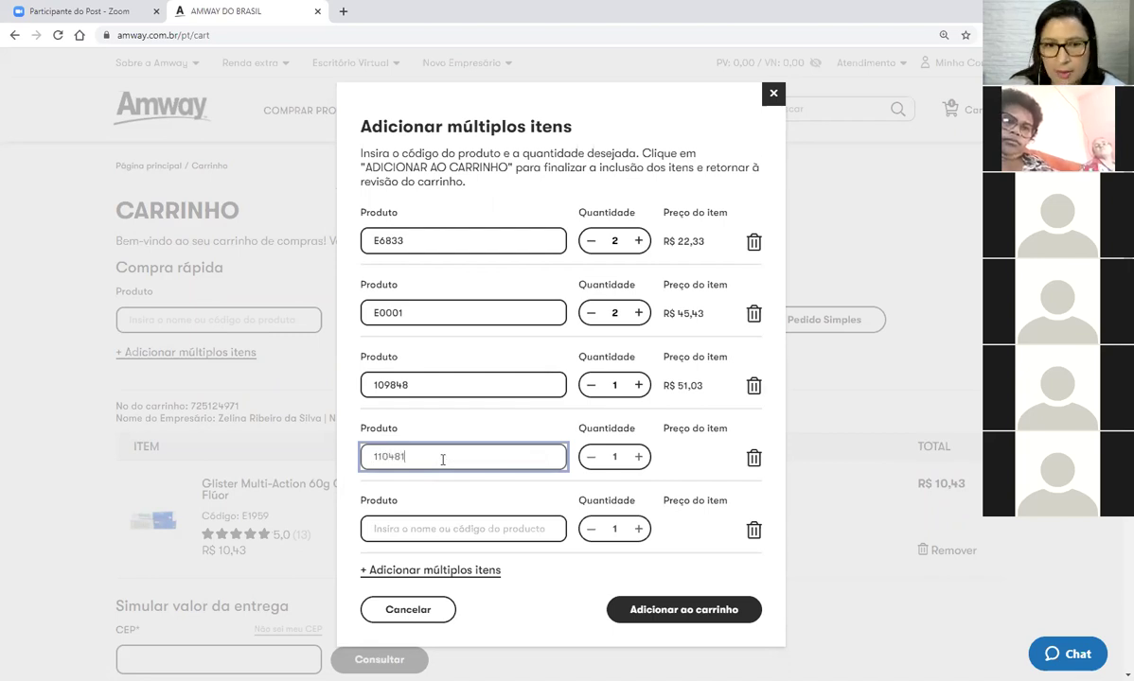
type("1")
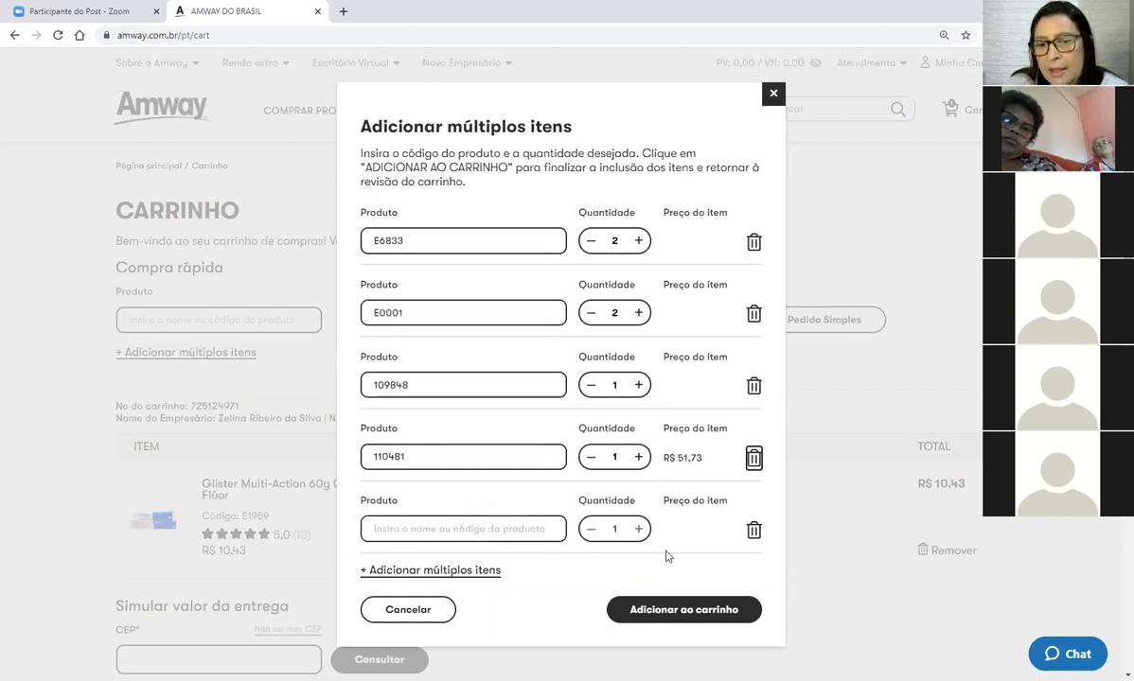
scroll(665, 554, "down", 2)
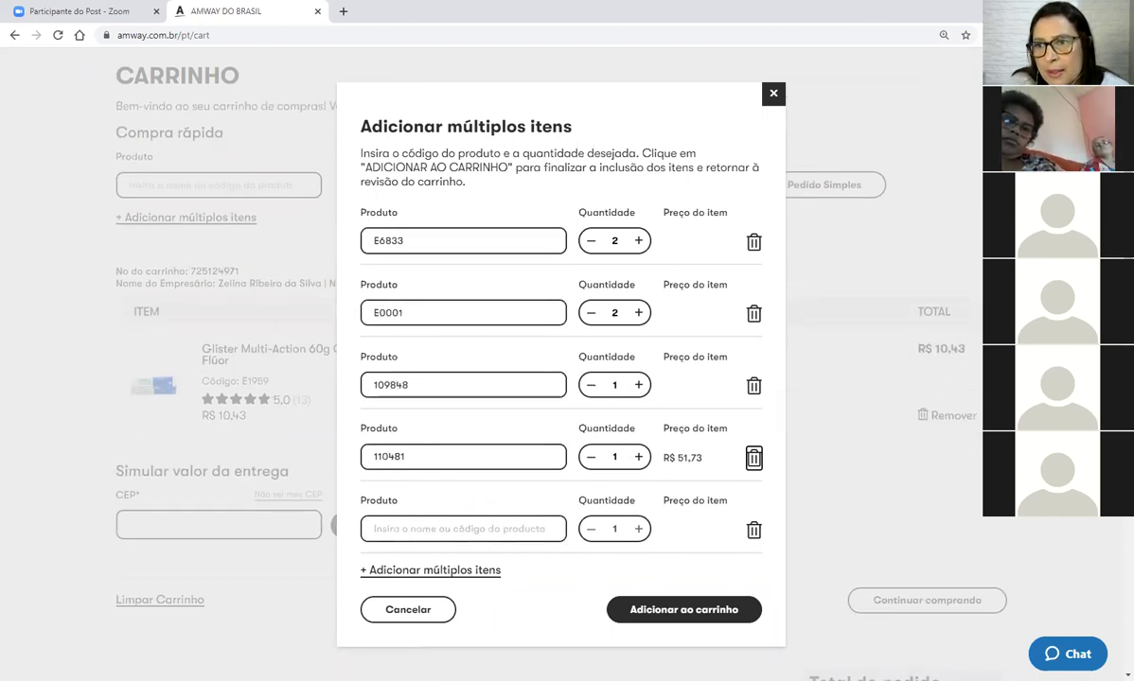
scroll(754, 473, "down", 1)
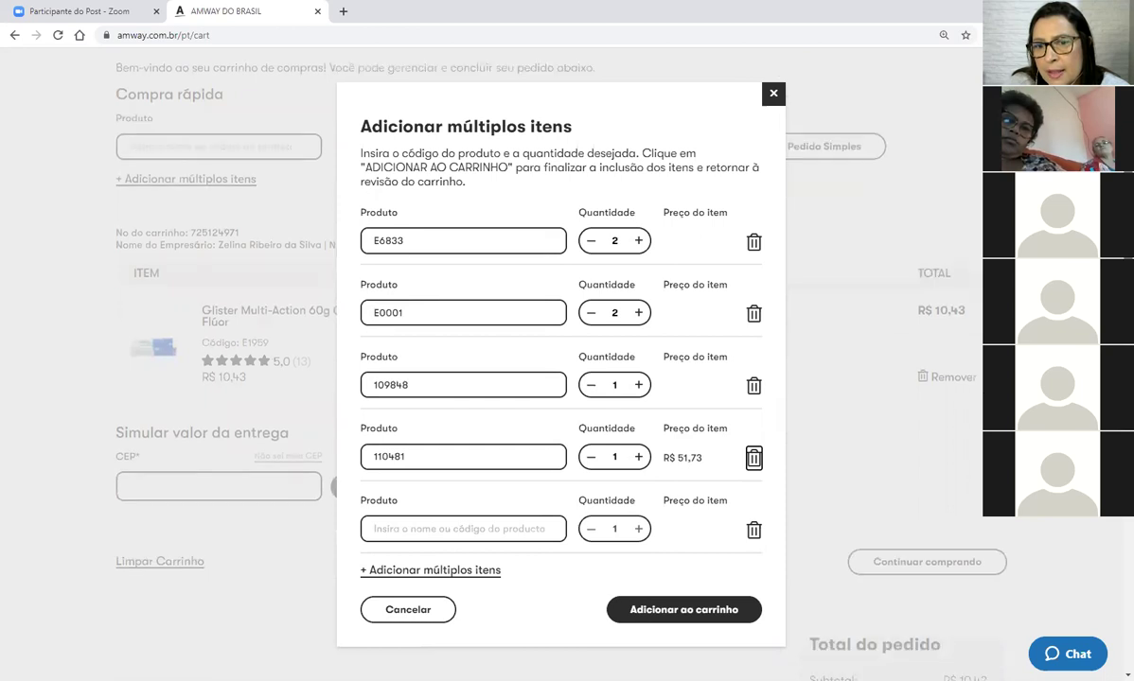
left_click(684, 611)
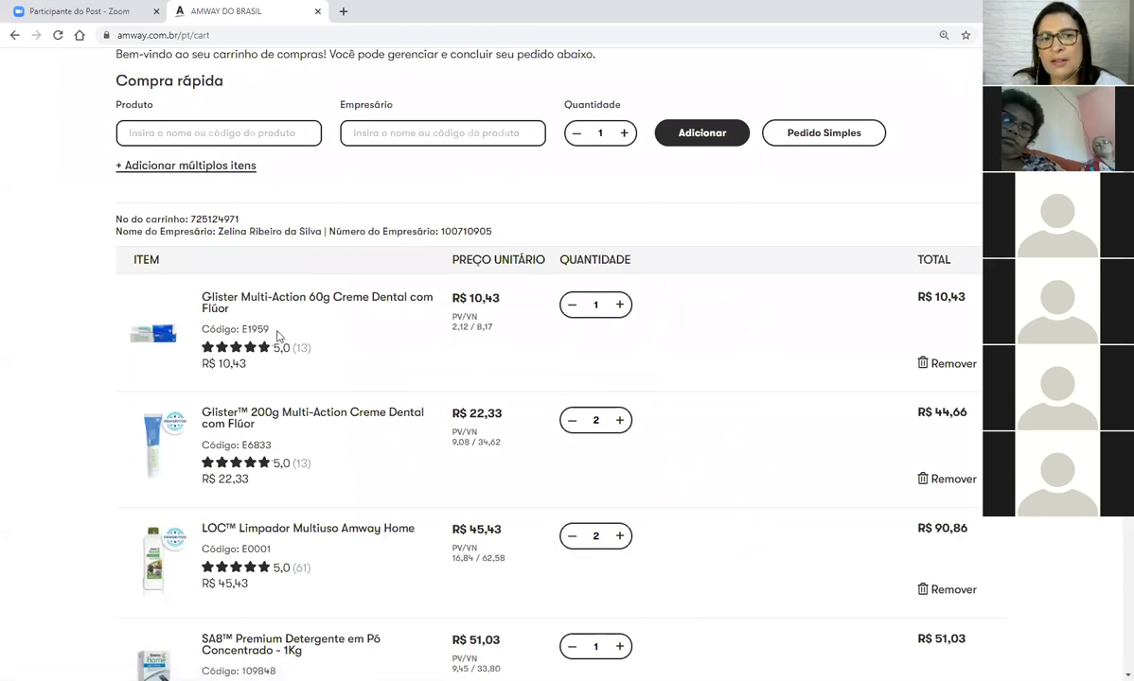
Review the five-item cart totalling R$ 264,70 with R$ 15,99 delivery and choose Pagar
scroll(371, 541, "down", 2)
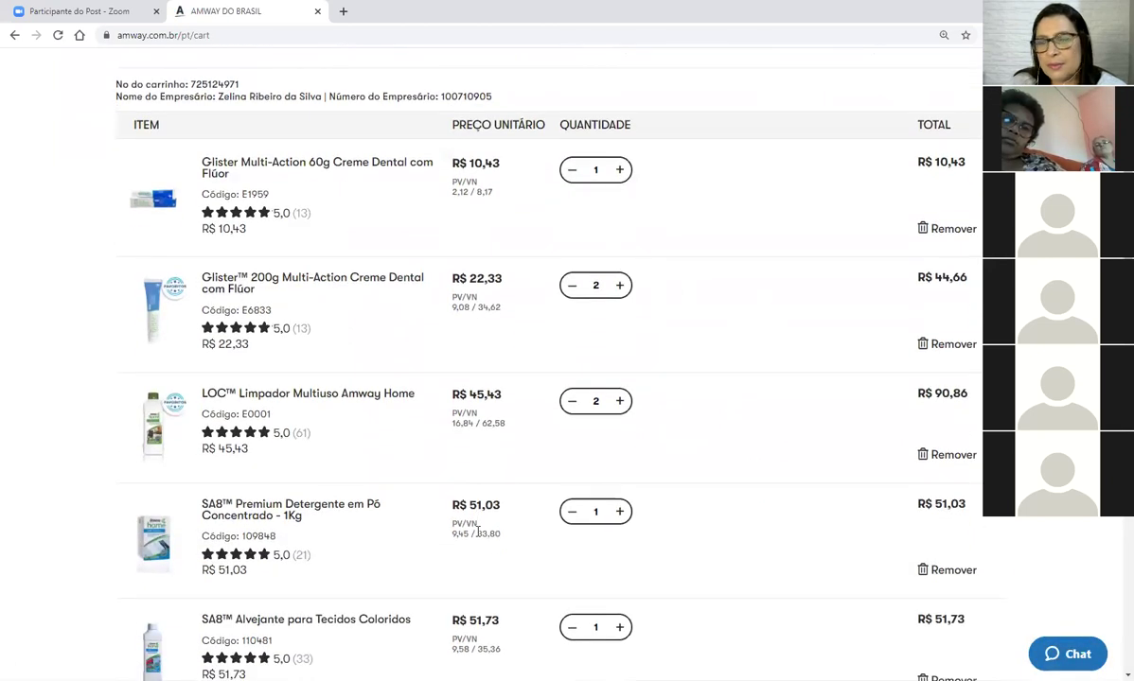
scroll(350, 424, "down", 1)
scroll(313, 458, "up", 5)
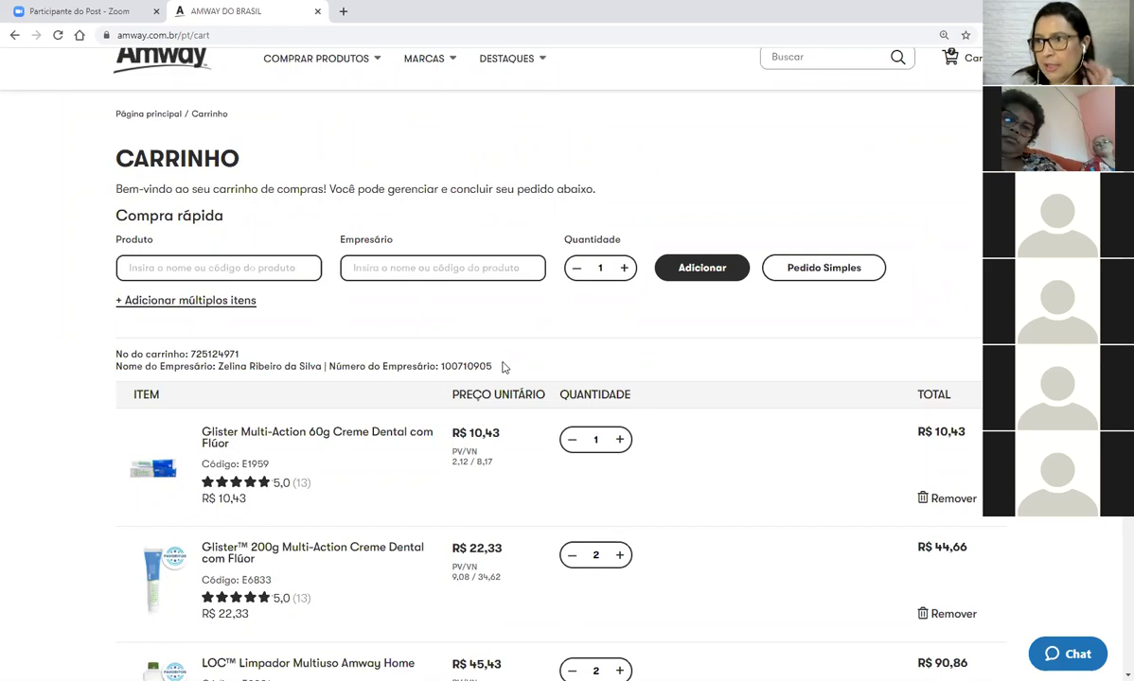
scroll(467, 355, "down", 7)
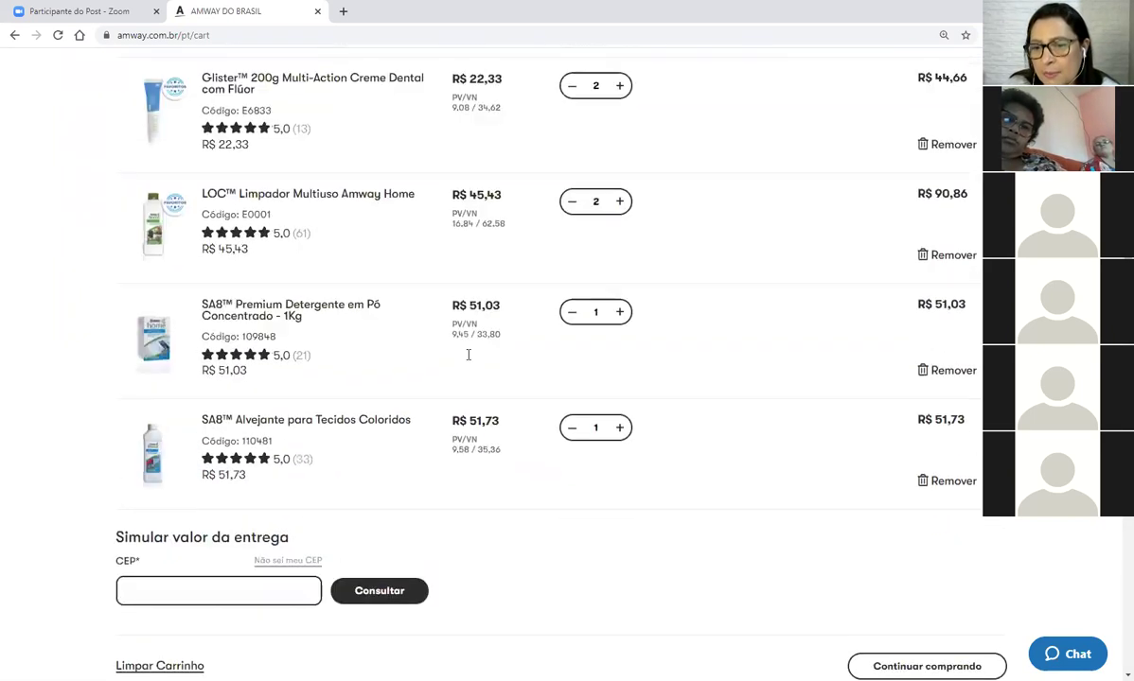
scroll(468, 355, "down", 6)
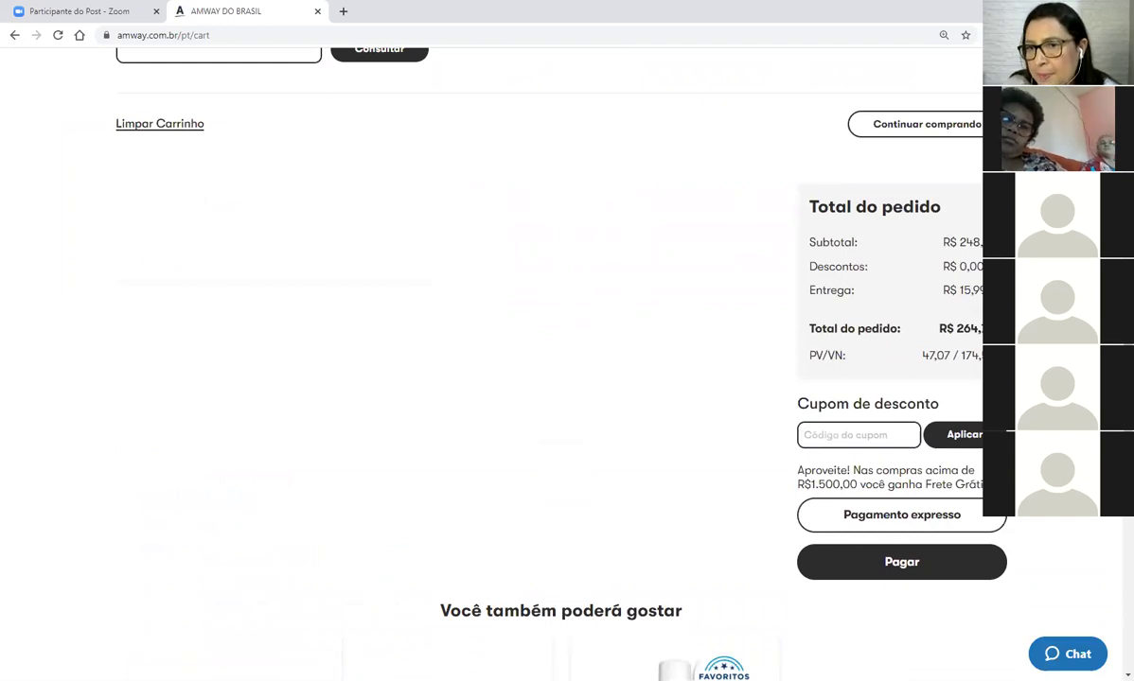
scroll(878, 428, "up", 2)
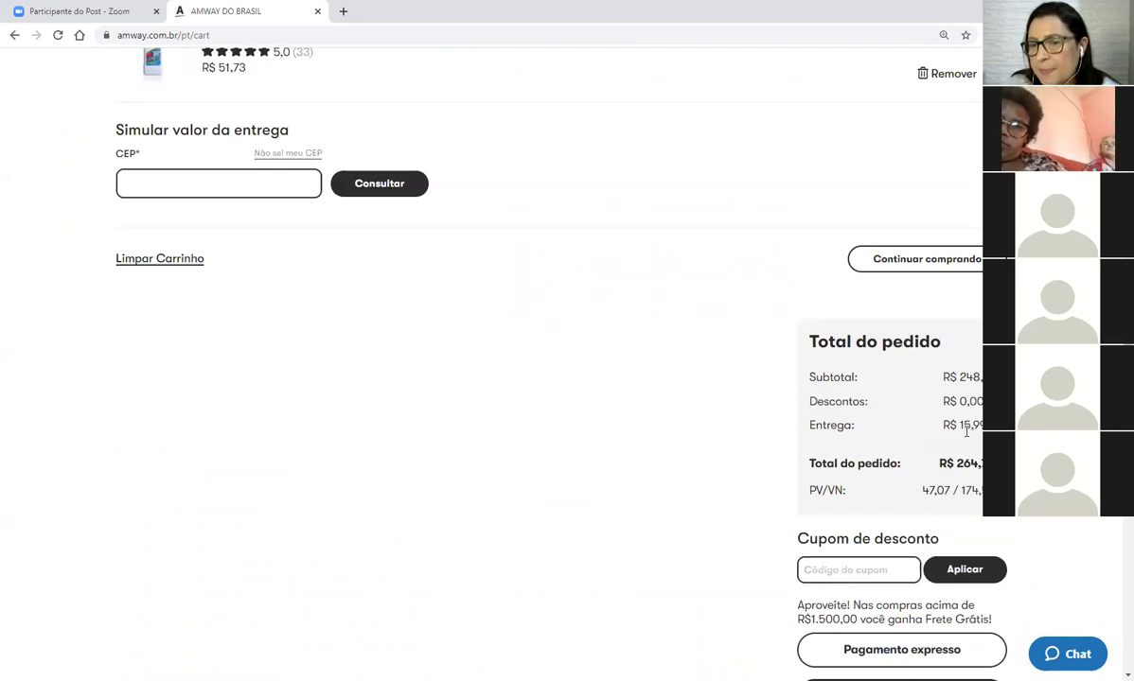
scroll(967, 431, "down", 1)
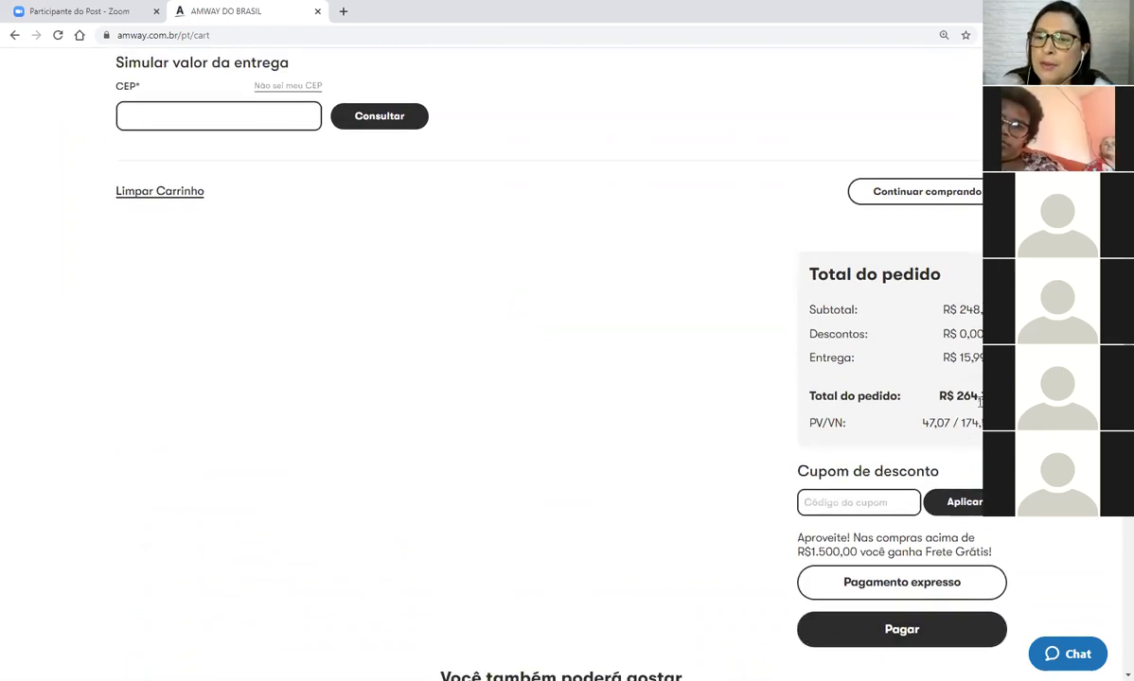
scroll(919, 467, "down", 2)
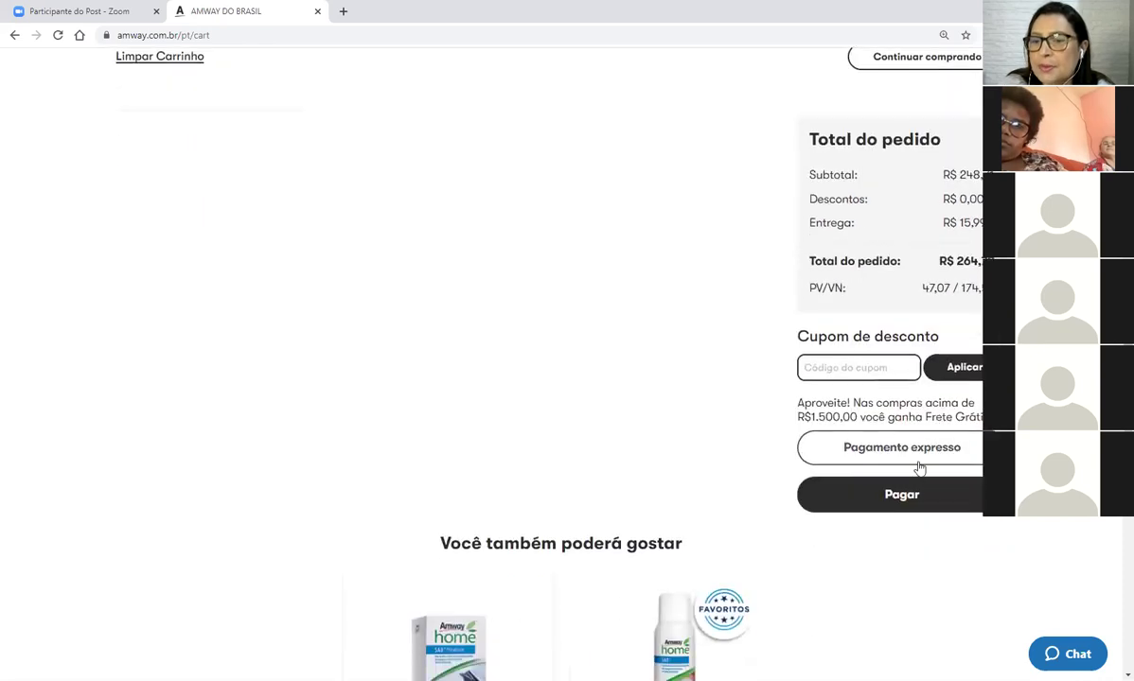
left_click(909, 497)
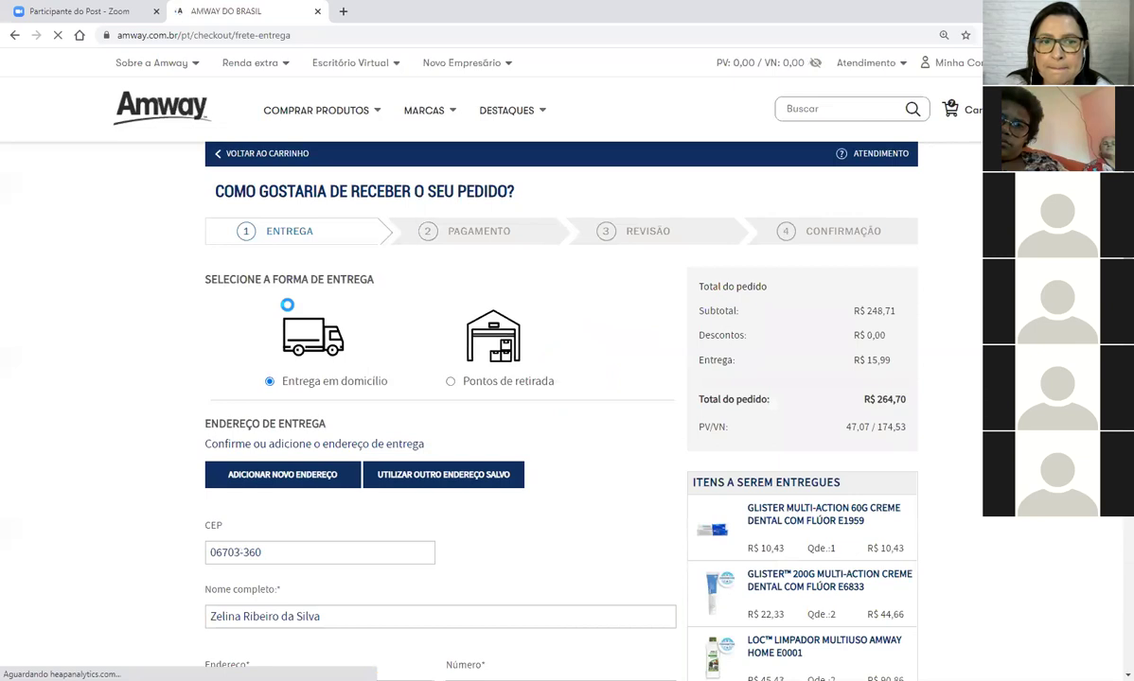
Keep Entrega em domicílio to the saved address (R$ 15,99, 4 business days) and continue
scroll(289, 331, "down", 2)
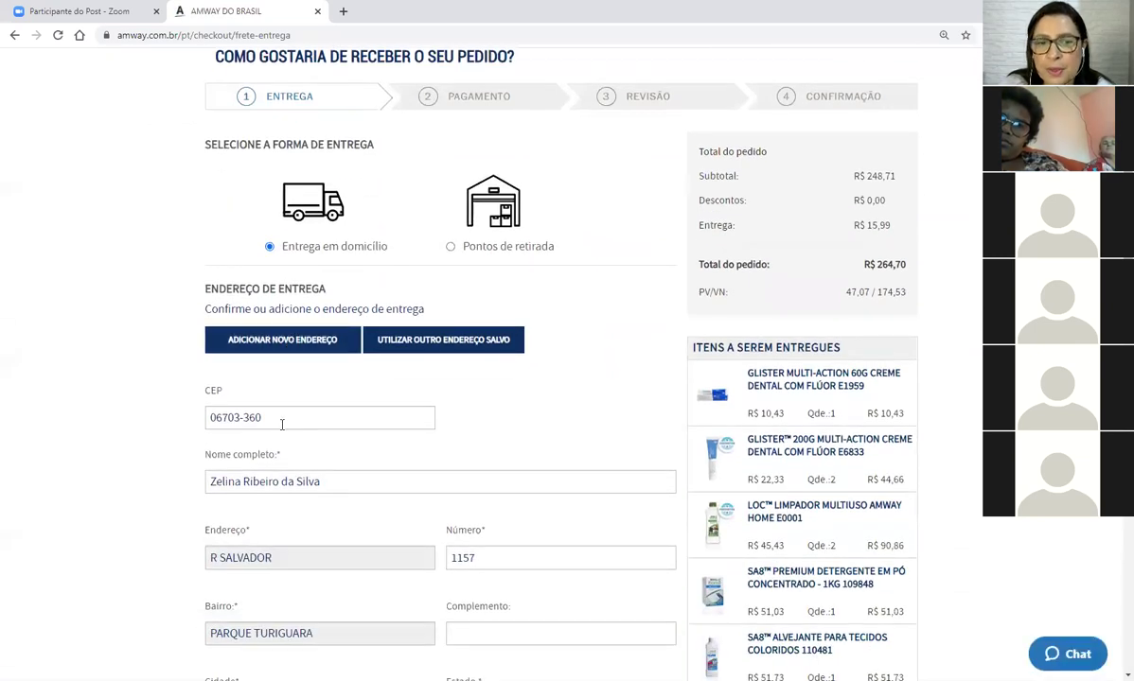
scroll(286, 445, "down", 4)
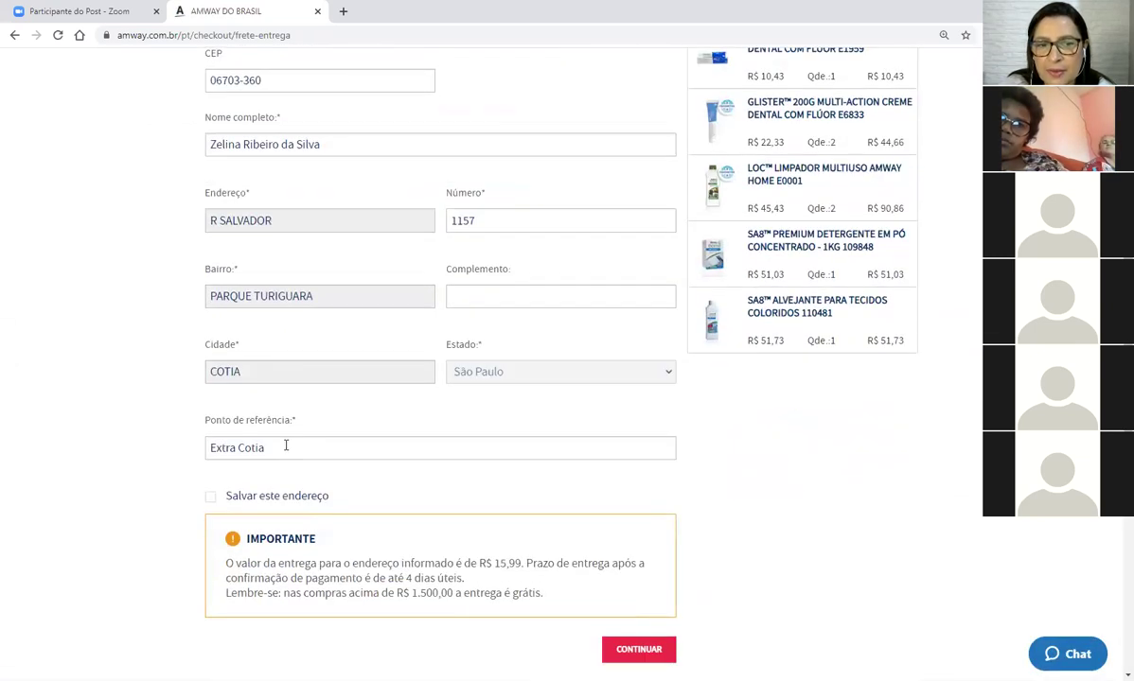
scroll(286, 445, "down", 2)
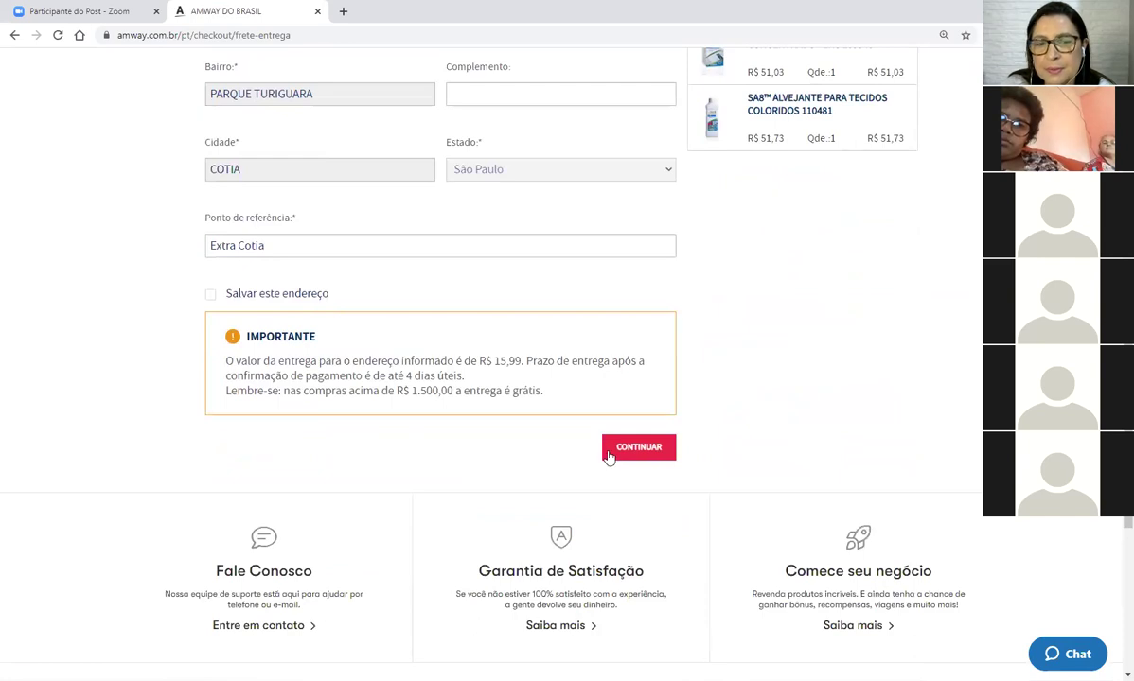
left_click(607, 456)
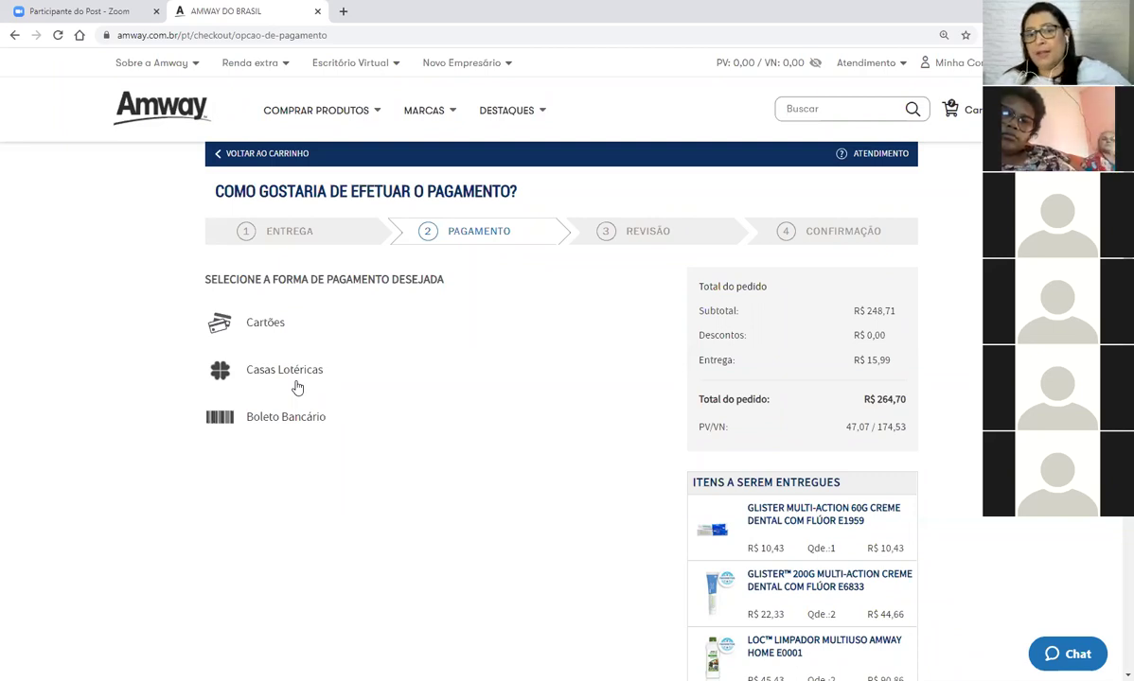
Select Casas Lotéricas as the payment method
left_click(303, 371)
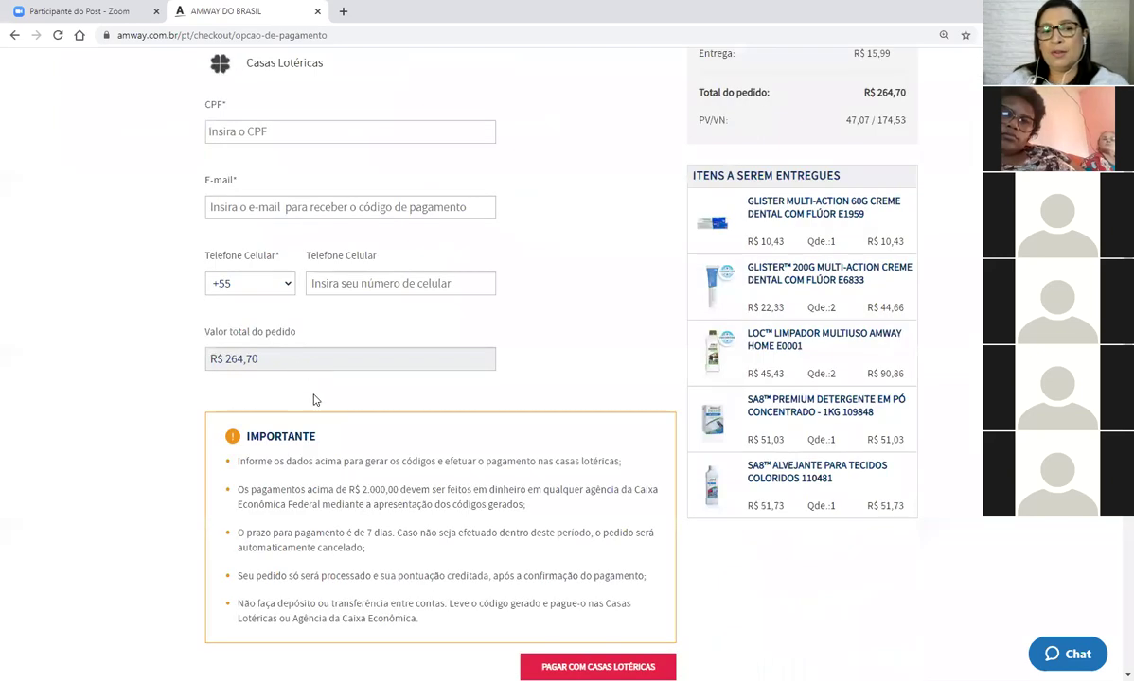
scroll(322, 393, "down", 2)
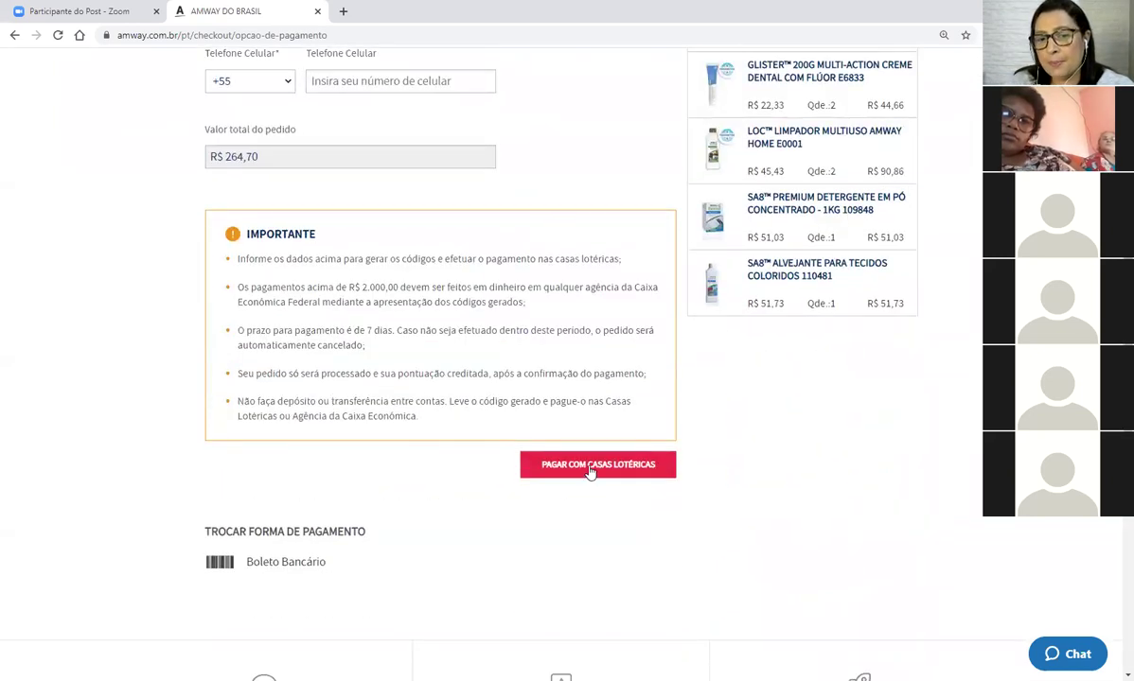
left_click(589, 465)
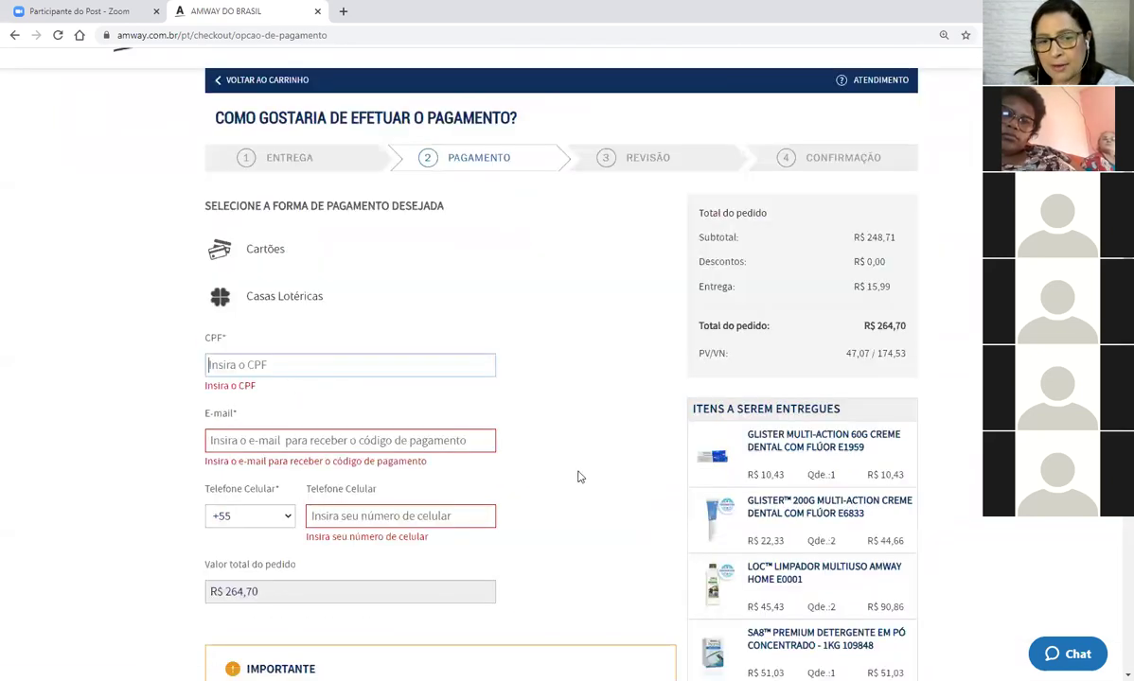
Fill the buyer's CPF, e-mail and mobile phone from saved entries and submit the R$ 264,70 payment
left_click(254, 367)
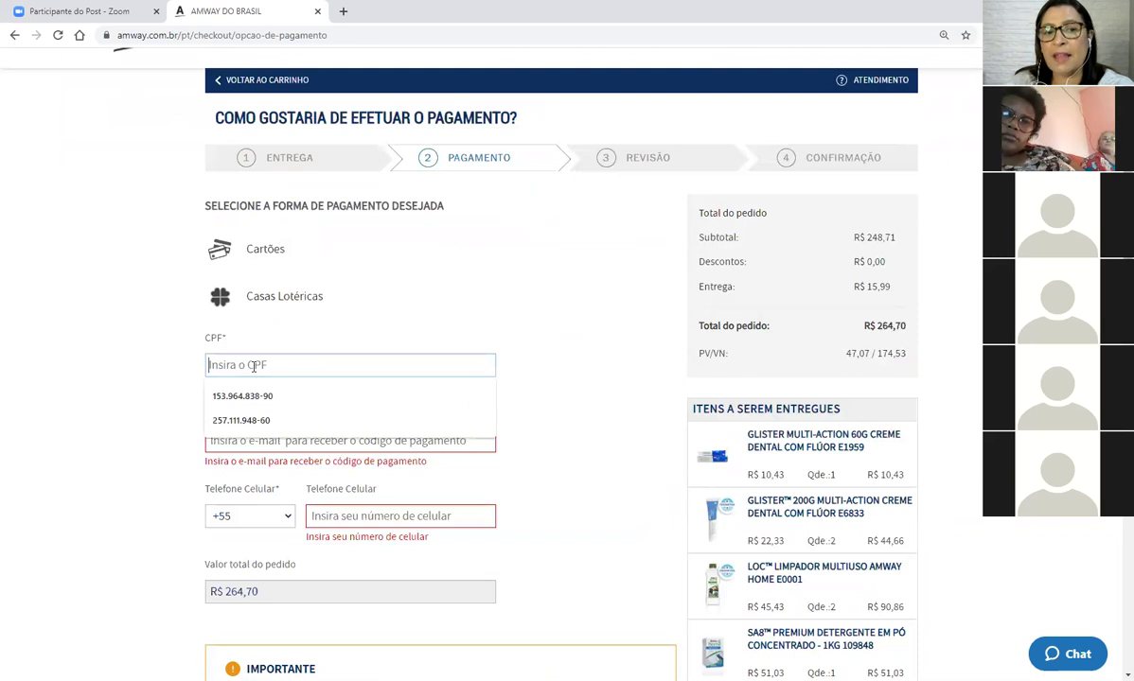
left_click(234, 423)
left_click(222, 441)
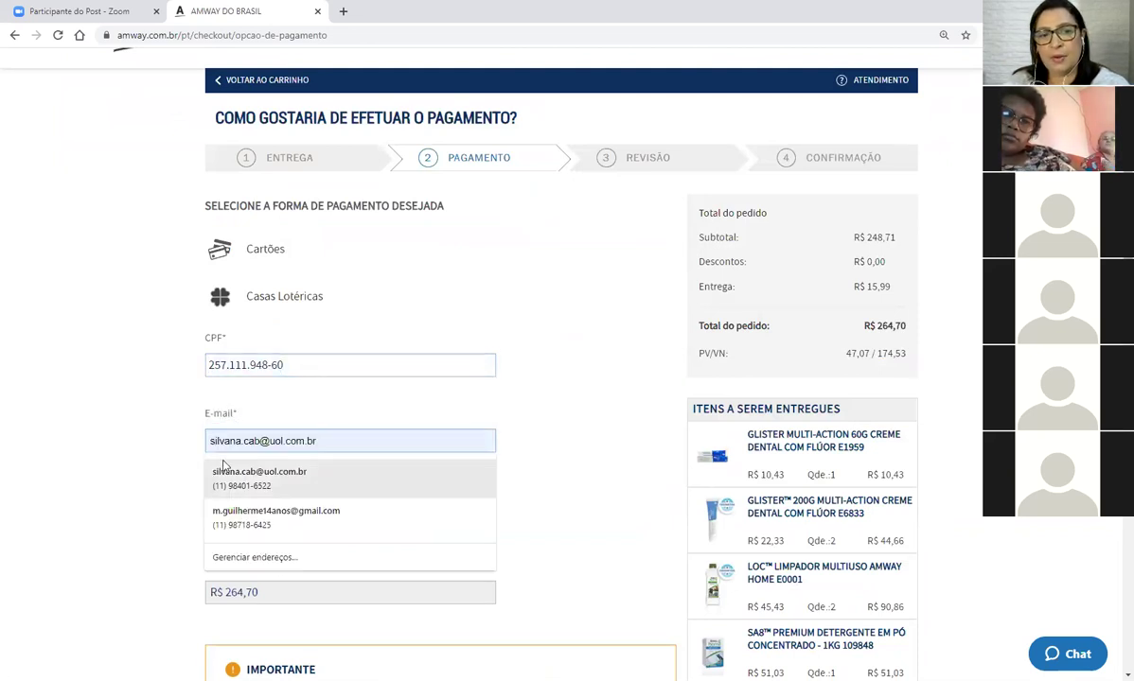
left_click(232, 471)
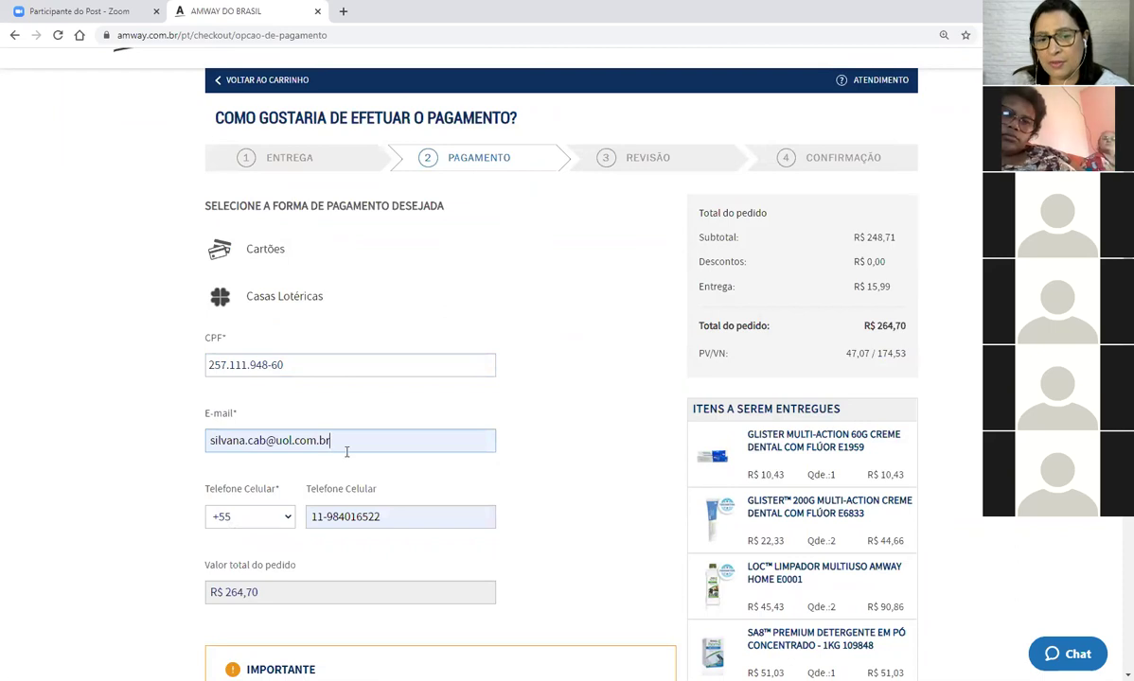
scroll(341, 435, "down", 2)
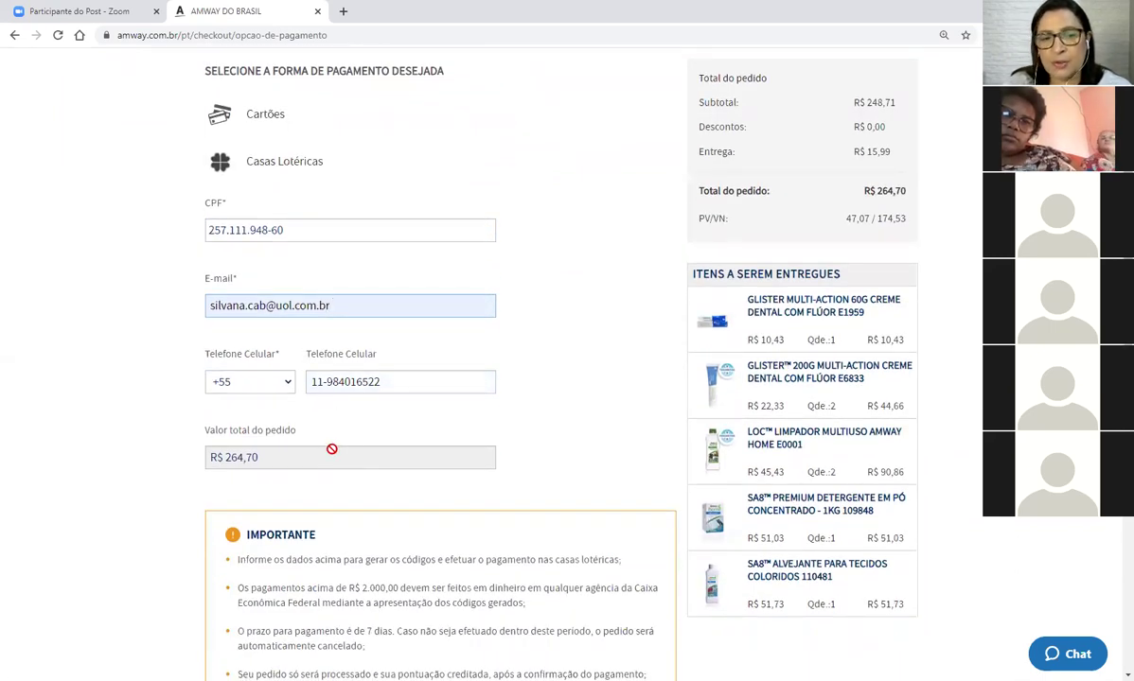
scroll(326, 453, "down", 1)
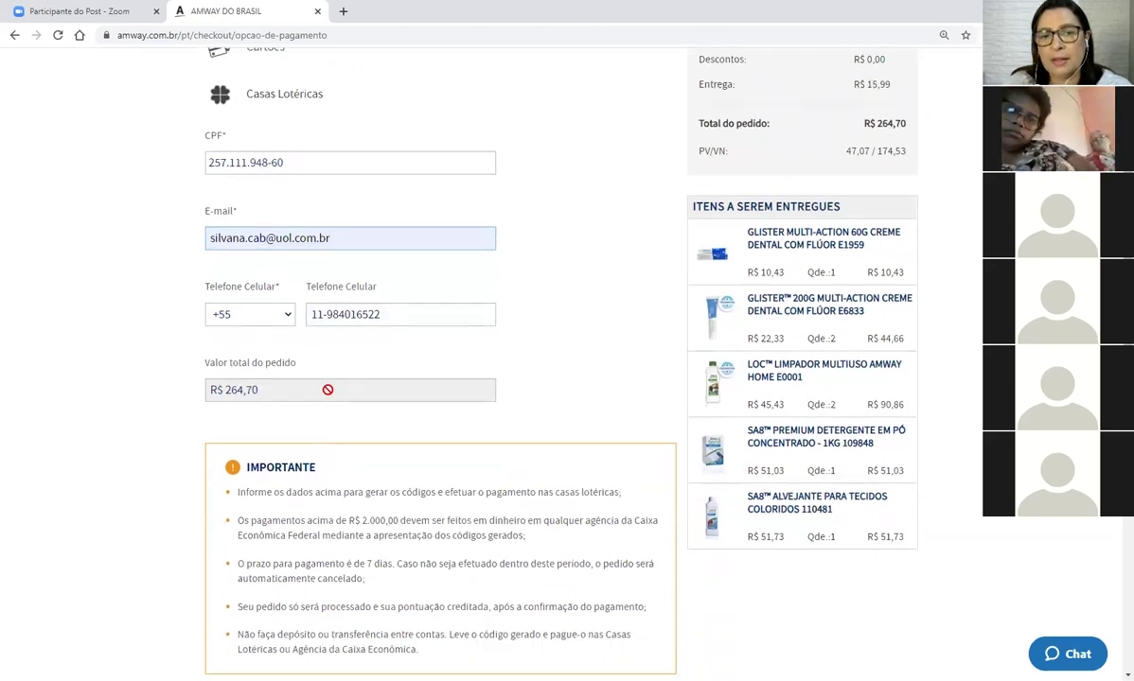
scroll(327, 389, "down", 3)
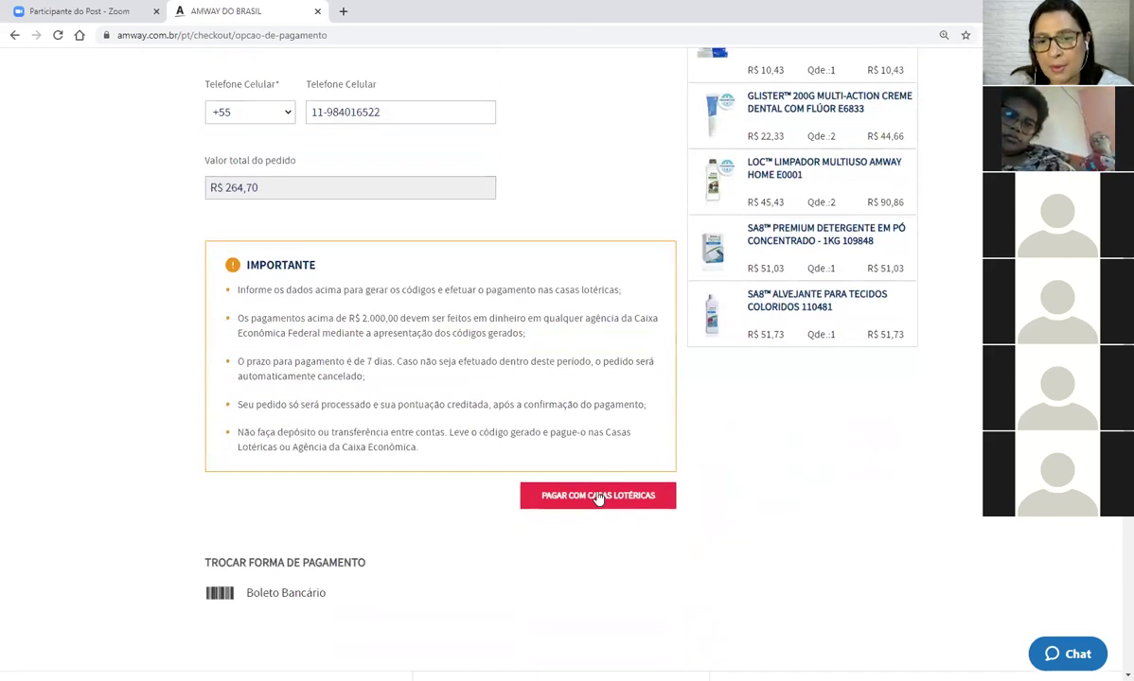
left_click(598, 496)
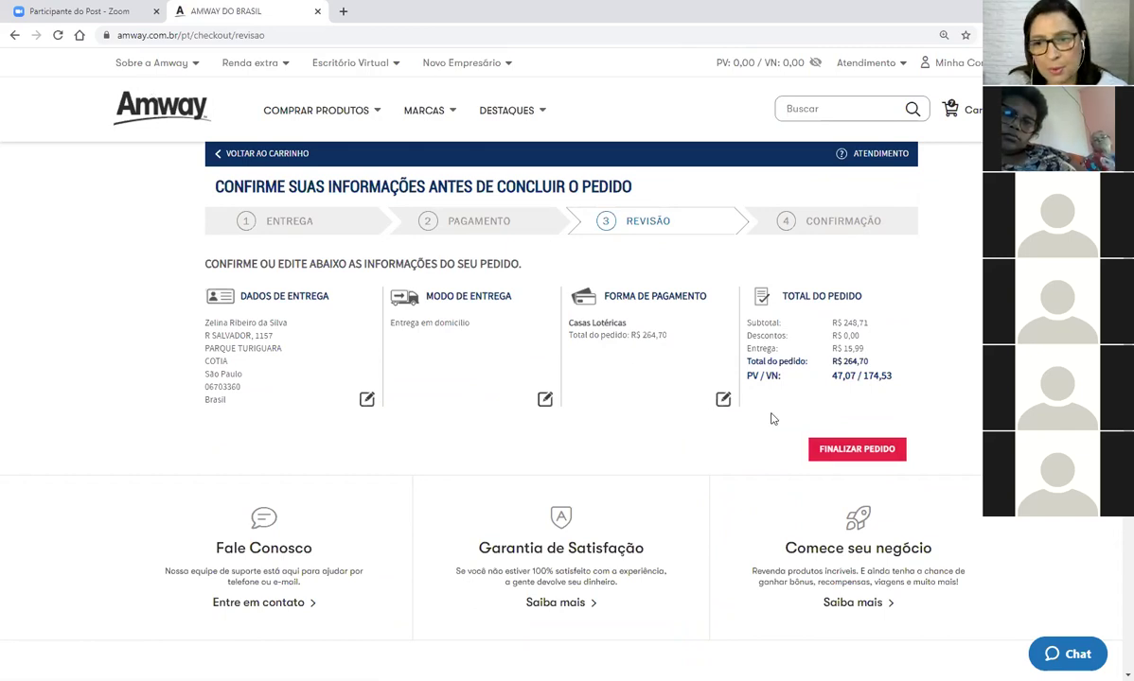
Place the order with FINALIZAR PEDIDO to get the confirmation with Casas Lotéricas payment codes
left_click(814, 451)
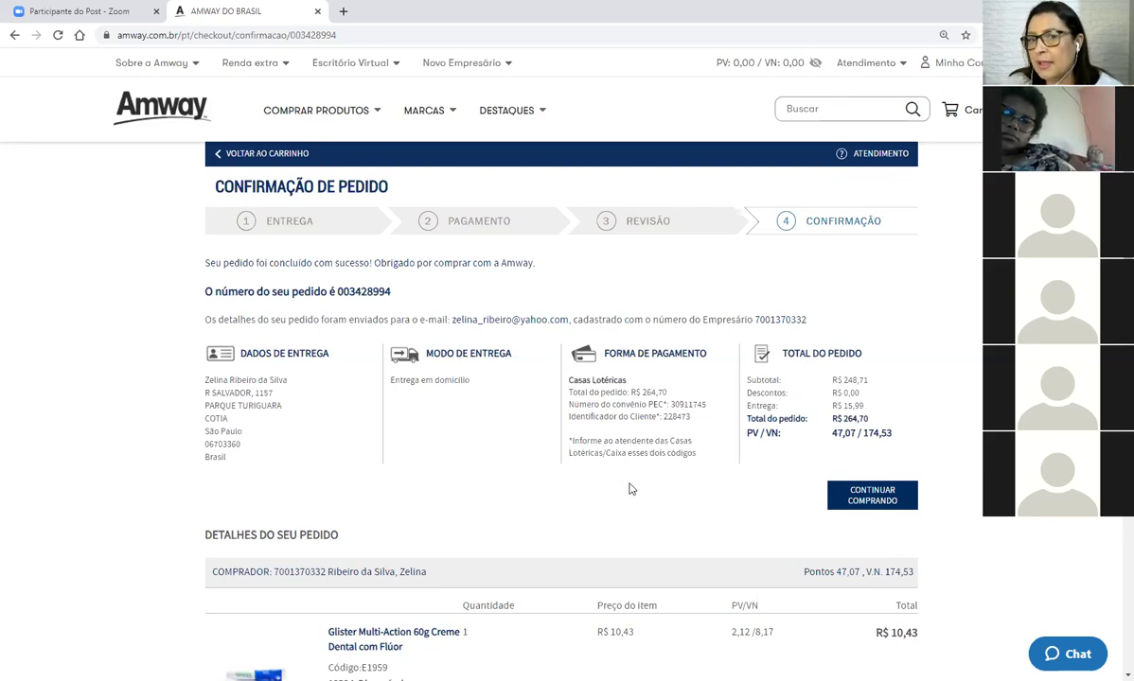
Scroll through the confirmed order's items, then open the now-empty cart from the header icon
scroll(631, 488, "down", 2)
scroll(630, 484, "down", 2)
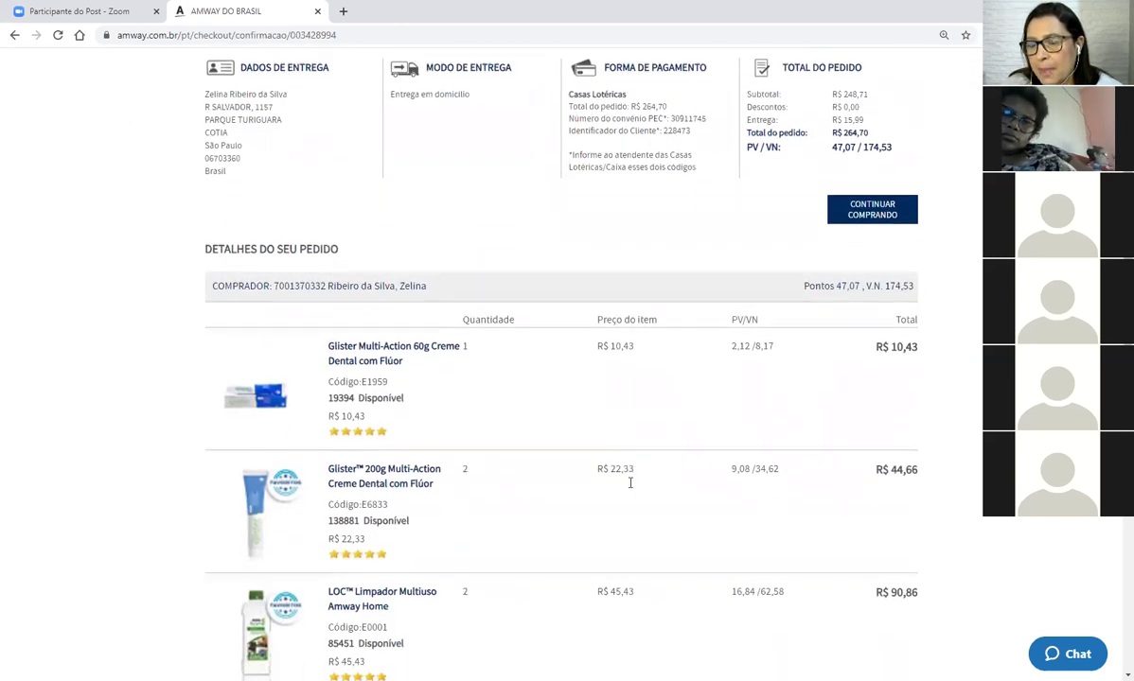
scroll(703, 450, "down", 7)
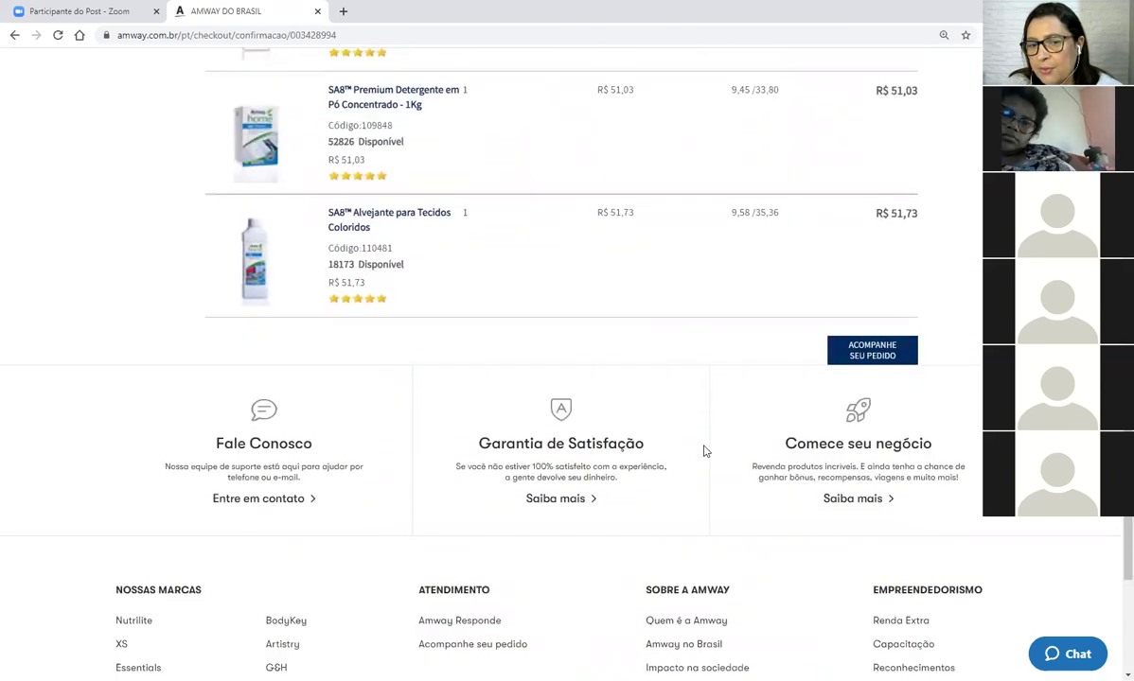
scroll(703, 450, "down", 1)
scroll(703, 450, "up", 8)
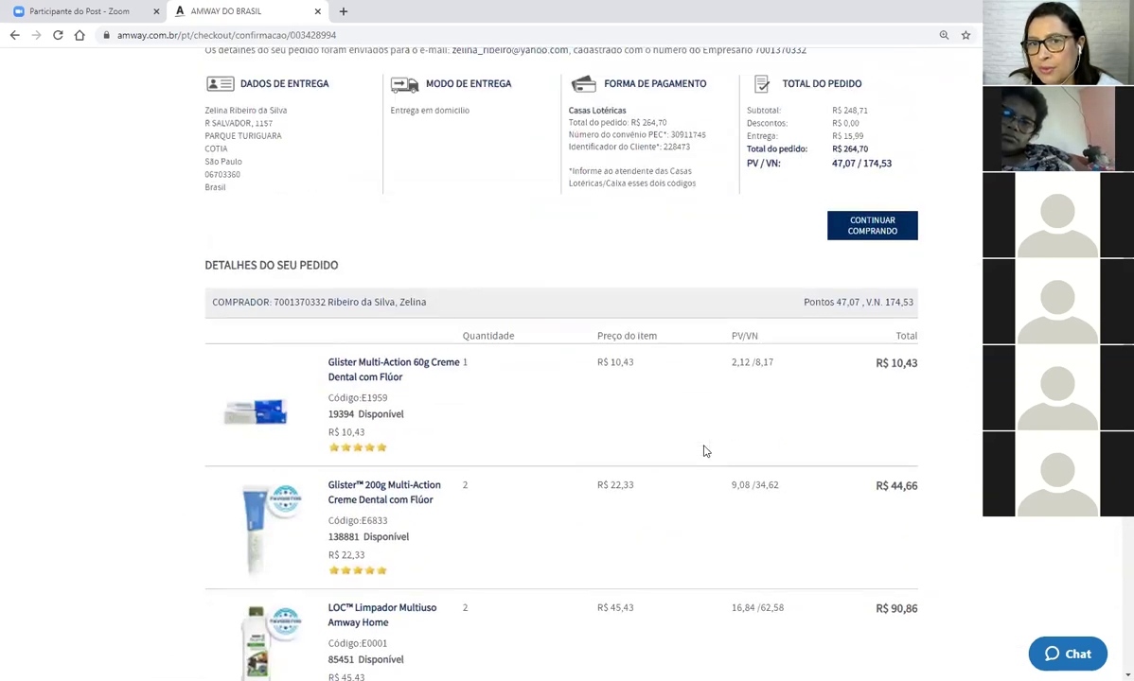
scroll(703, 450, "up", 3)
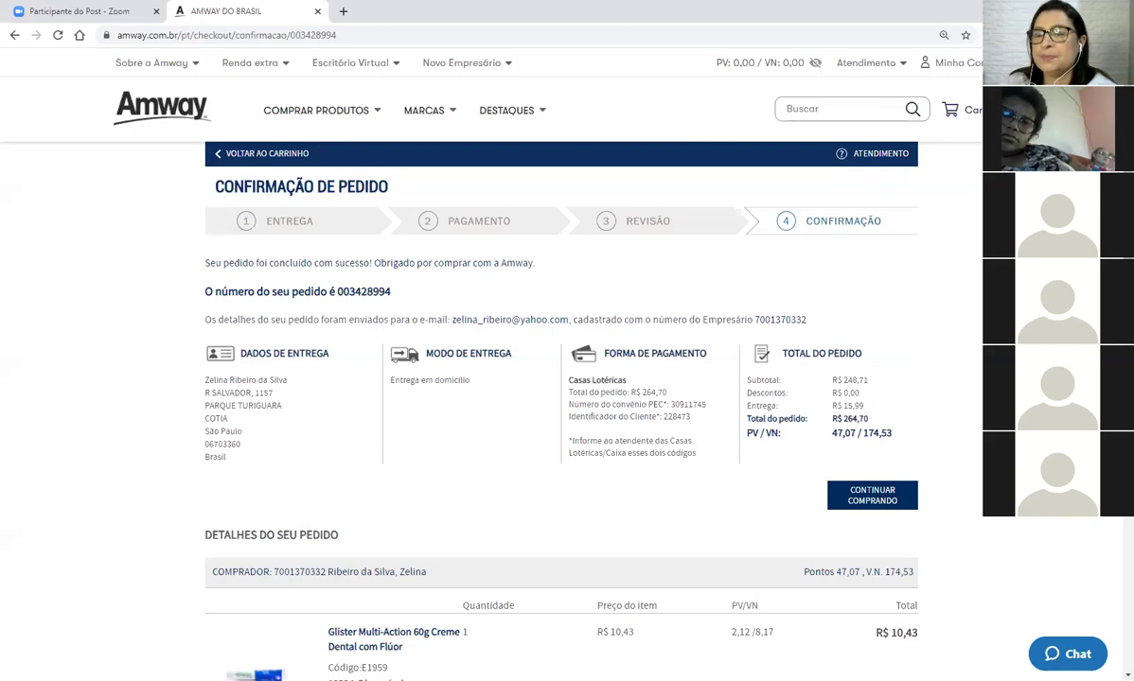
mouse_move(953, 110)
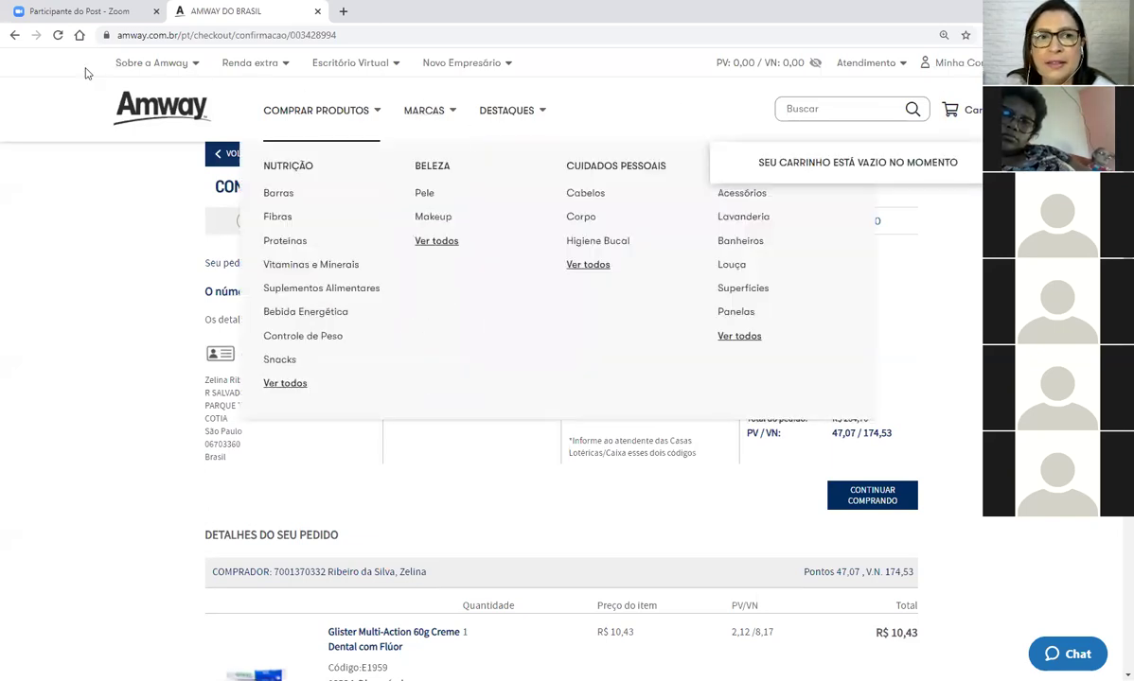
left_click(979, 117)
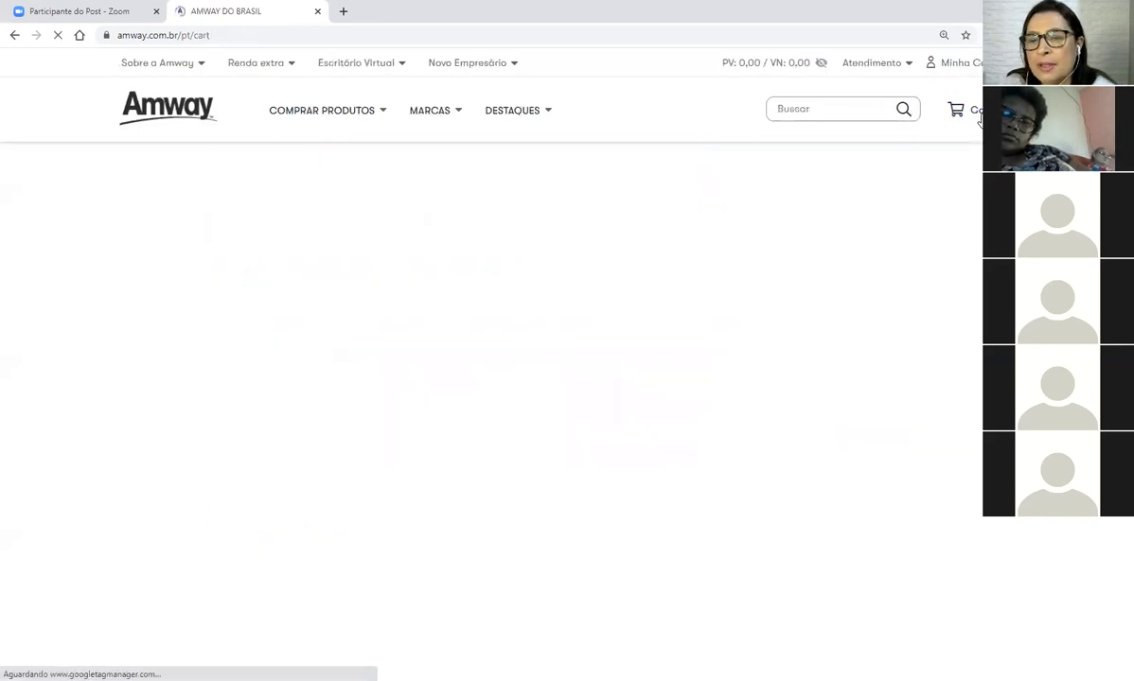
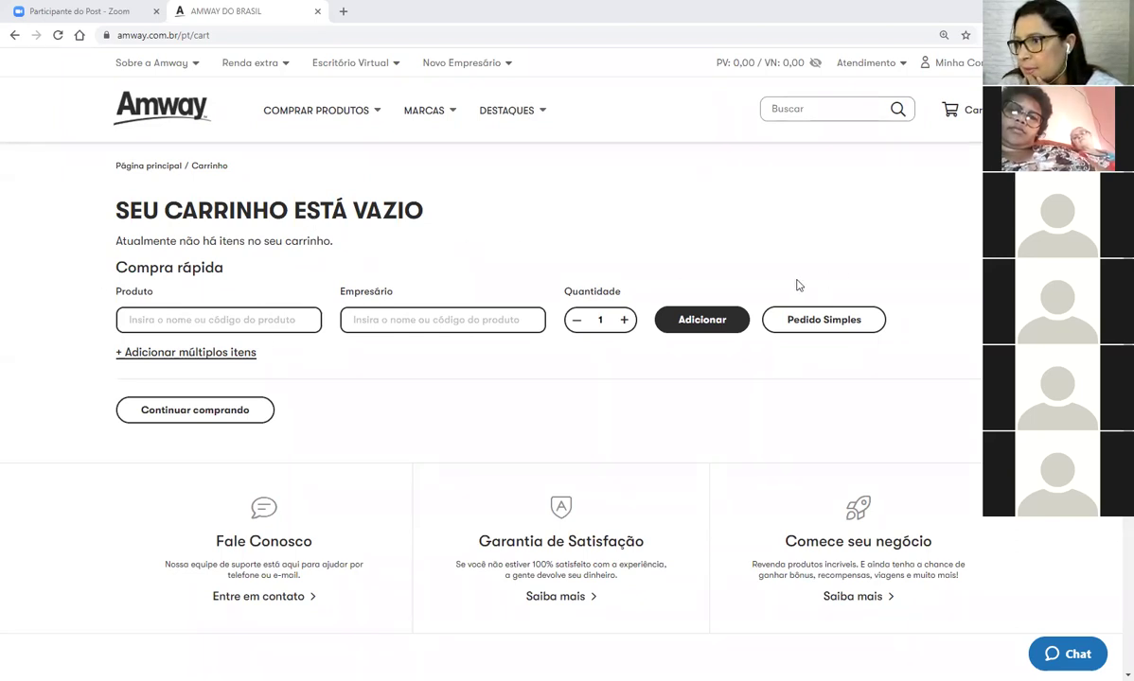
Place the cursor in the Compra rápida Produto field of the empty cart
left_click(196, 317)
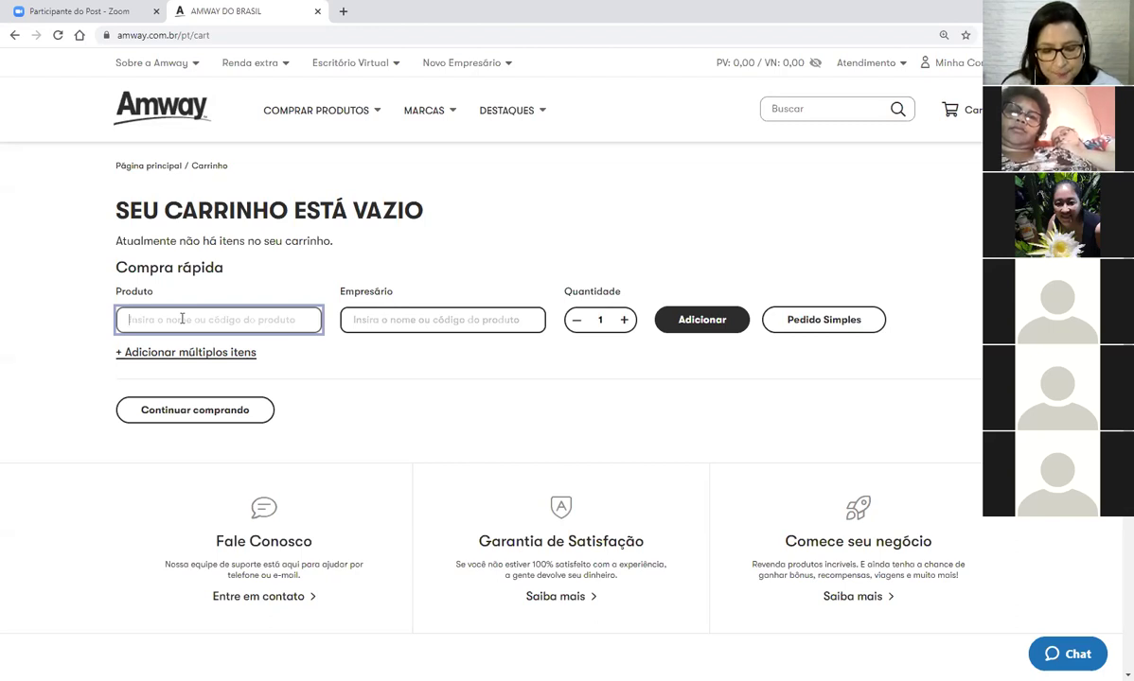
Select product E0001 (LOC Limpador Multiuso) and pick the business owner from suggestions
type("E")
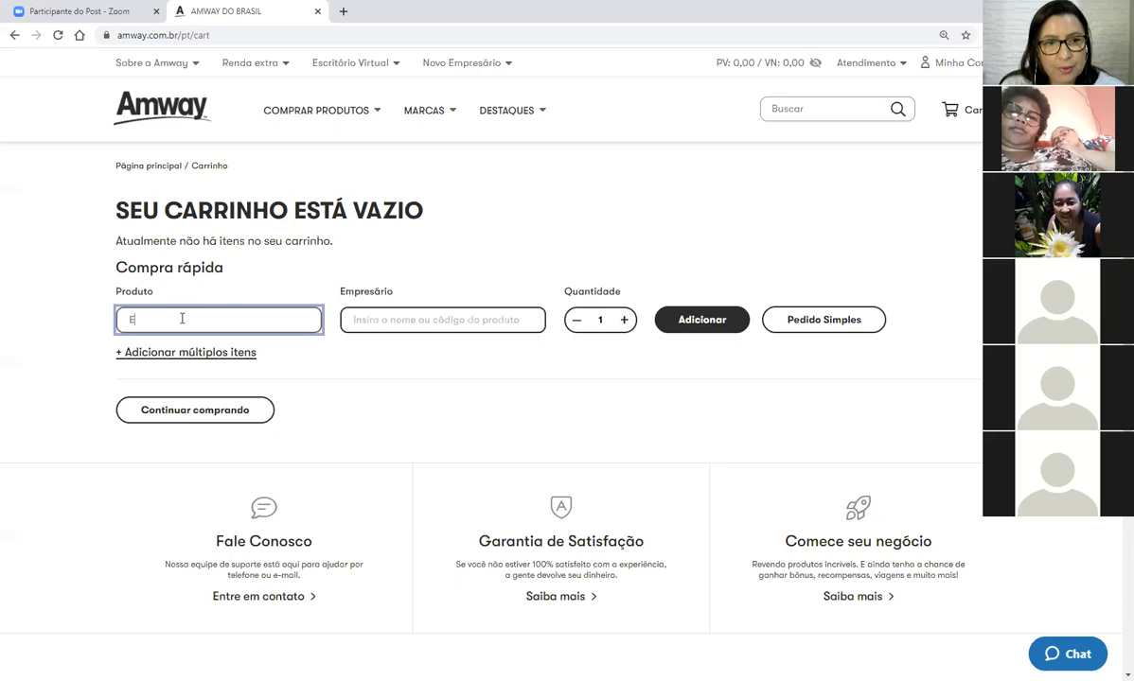
type("d")
type("00")
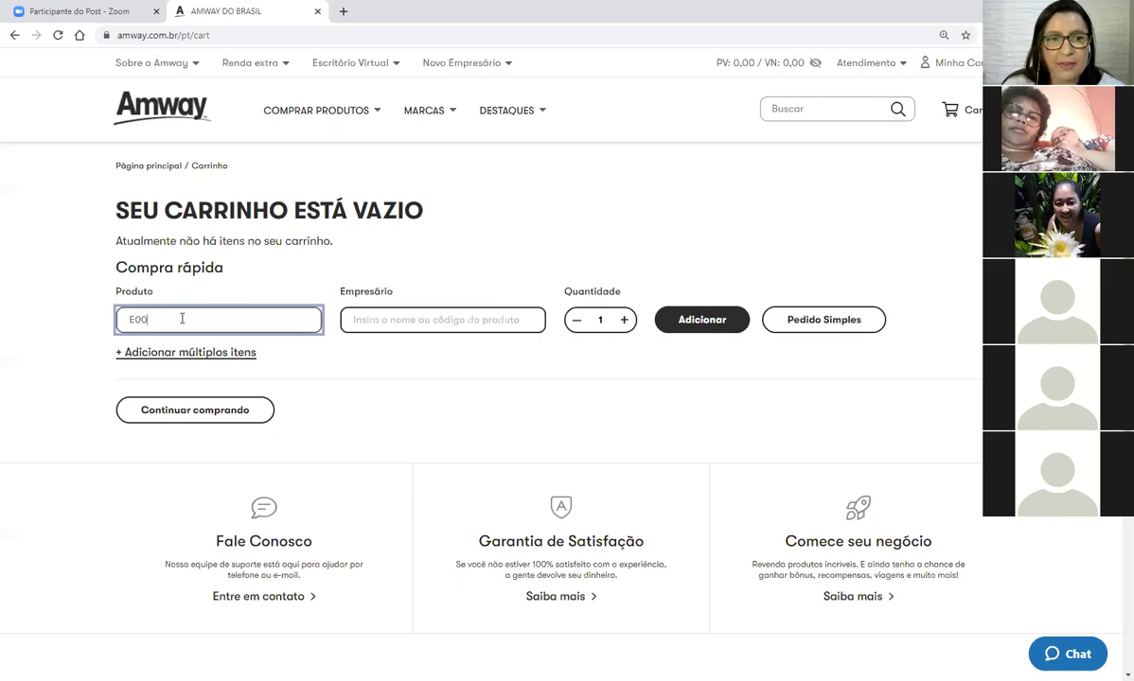
type("1")
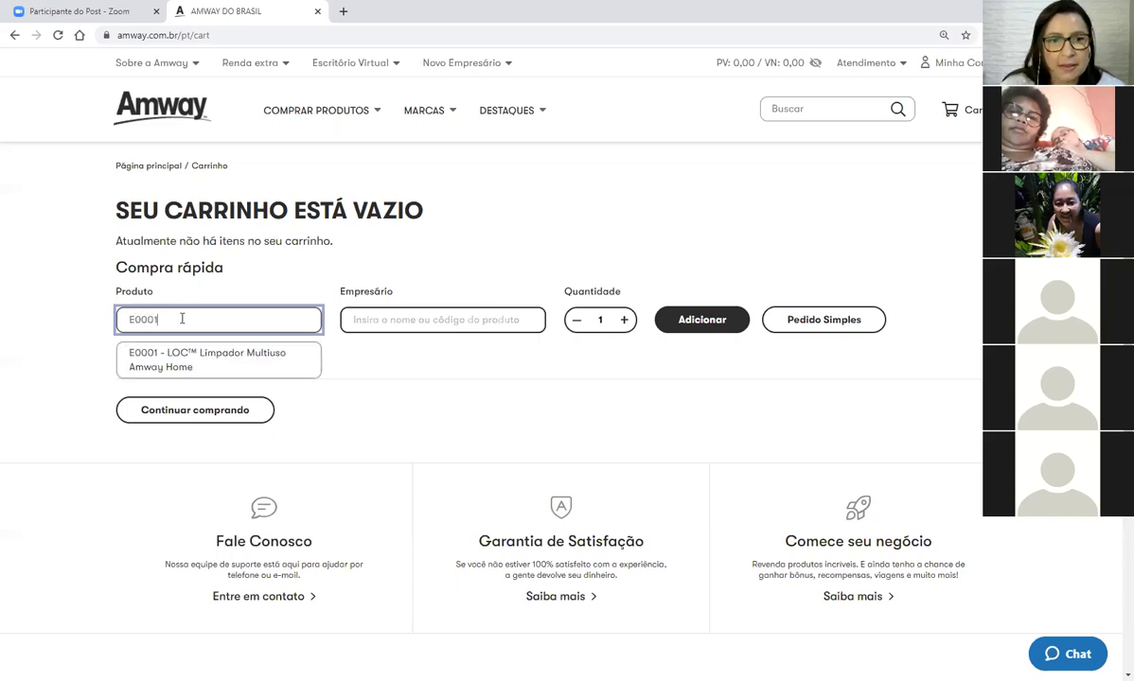
left_click(207, 361)
left_click(392, 322)
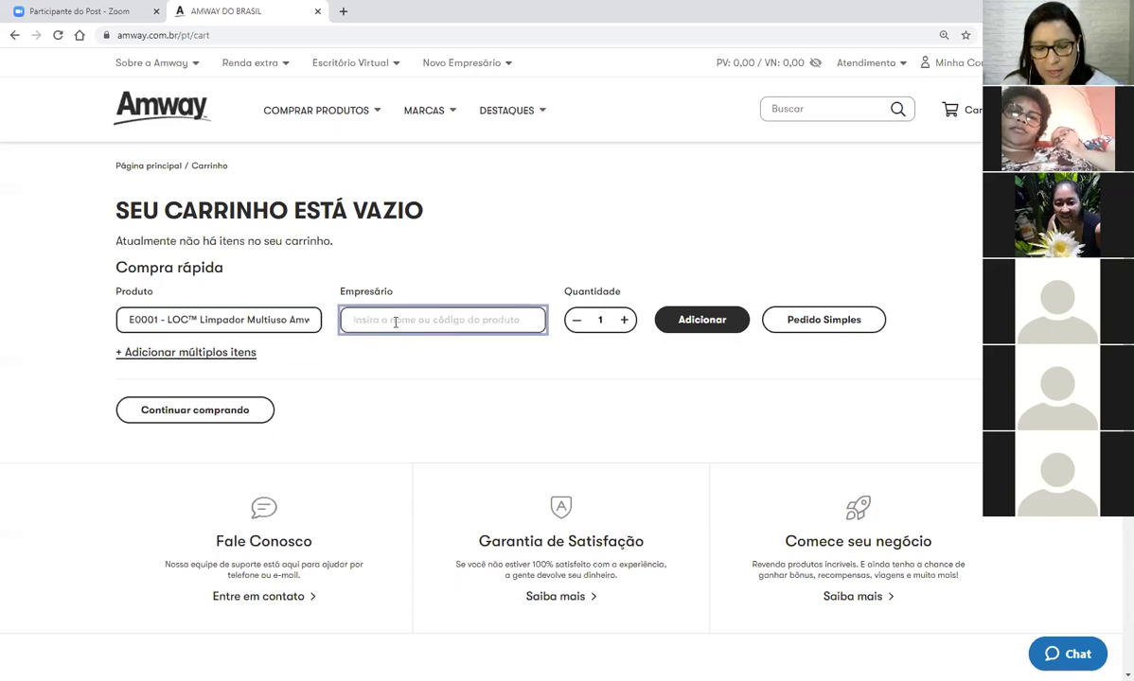
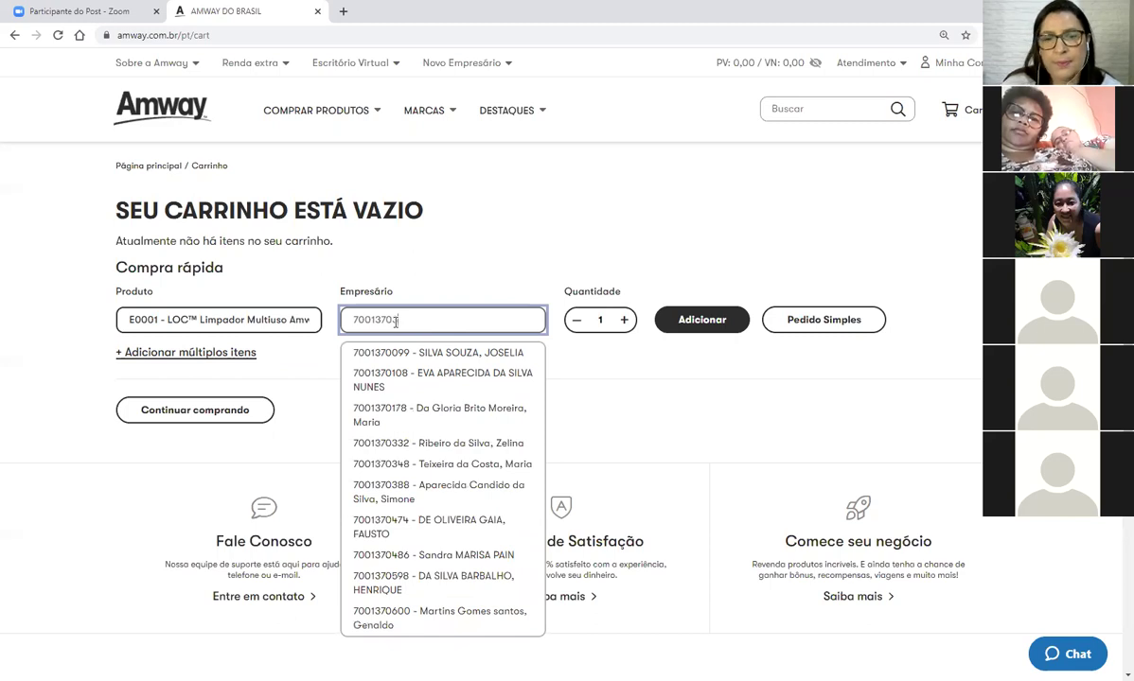
left_click(409, 355)
Raise the quantity to 6 and add the six cleaners to the cart
left_click(625, 320)
left_click(625, 322)
left_click(623, 322)
left_click(623, 322)
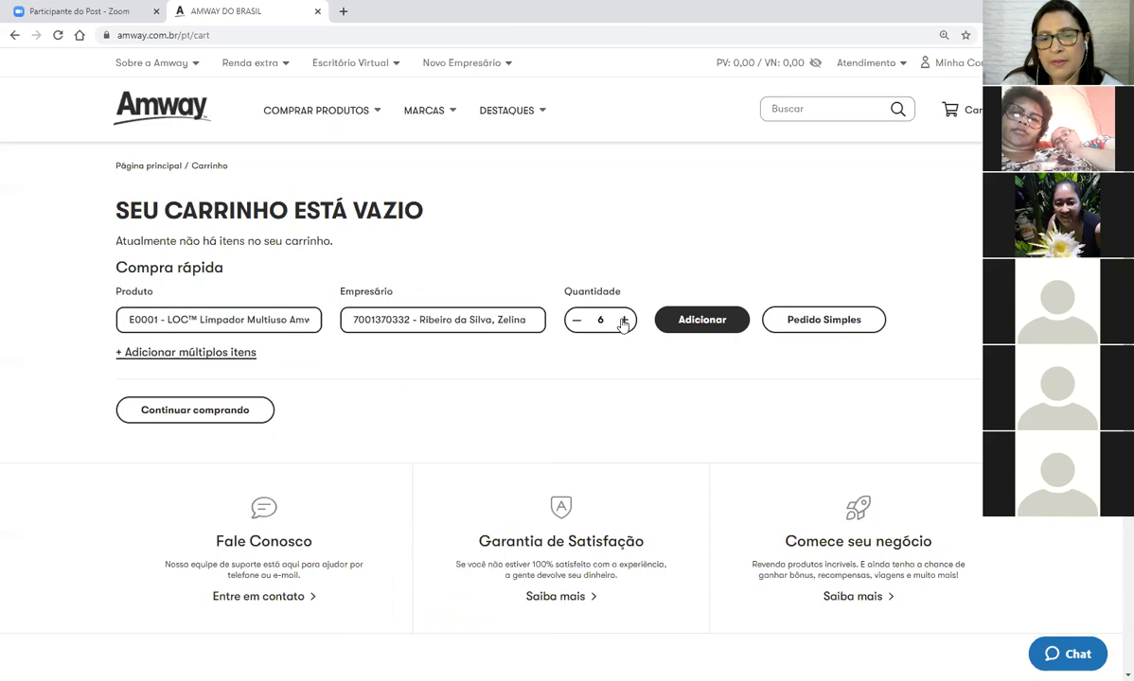
left_click(723, 323)
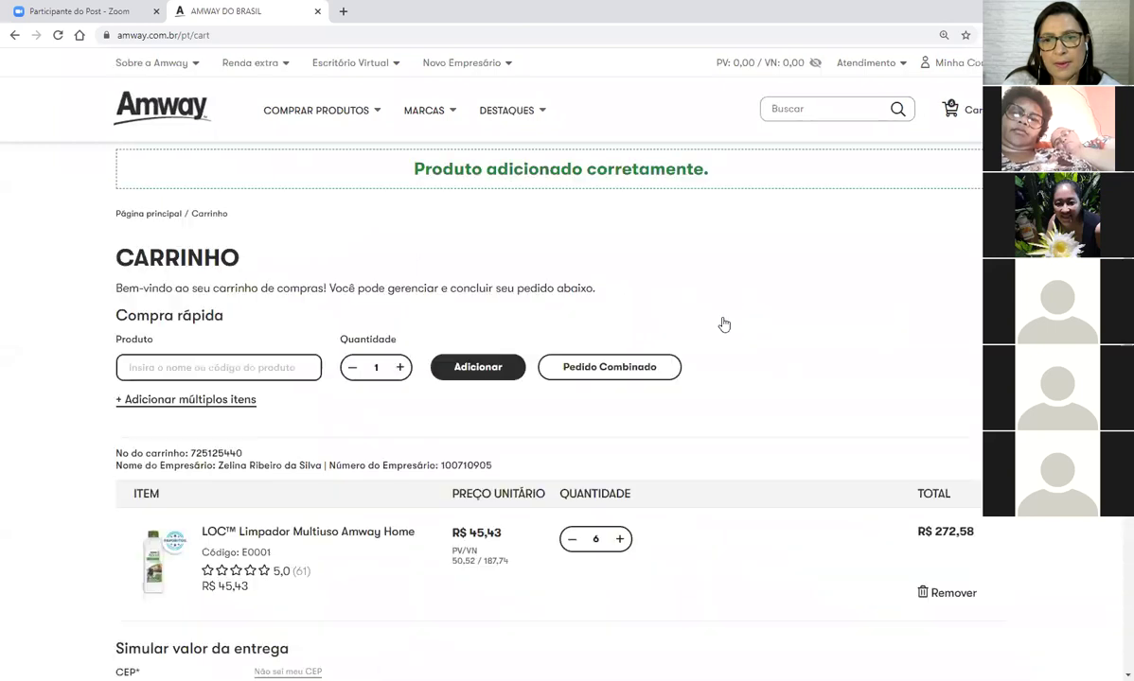
Enter product E0001 and choose a second business owner from the suggestions
left_click(169, 370)
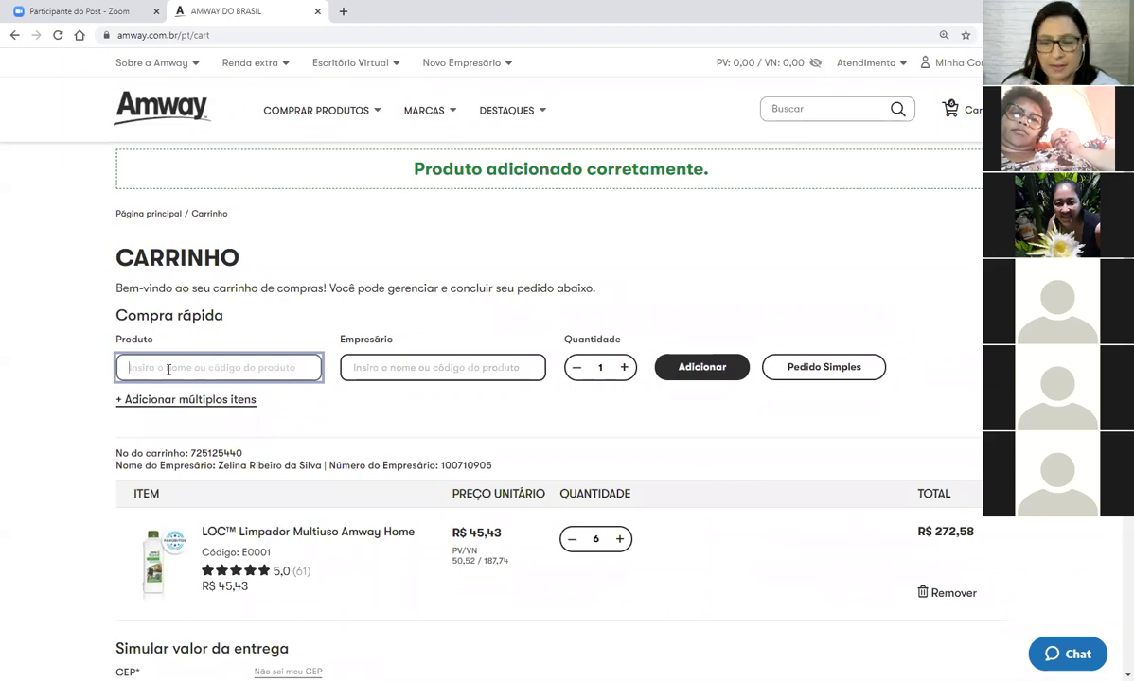
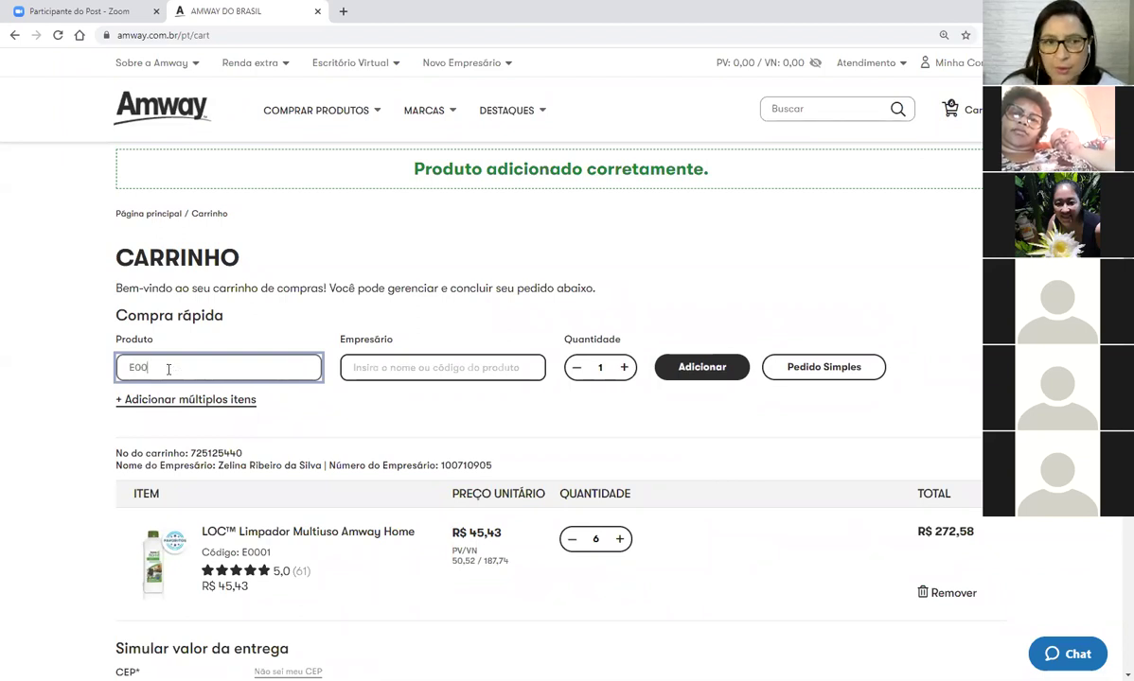
key("Tab")
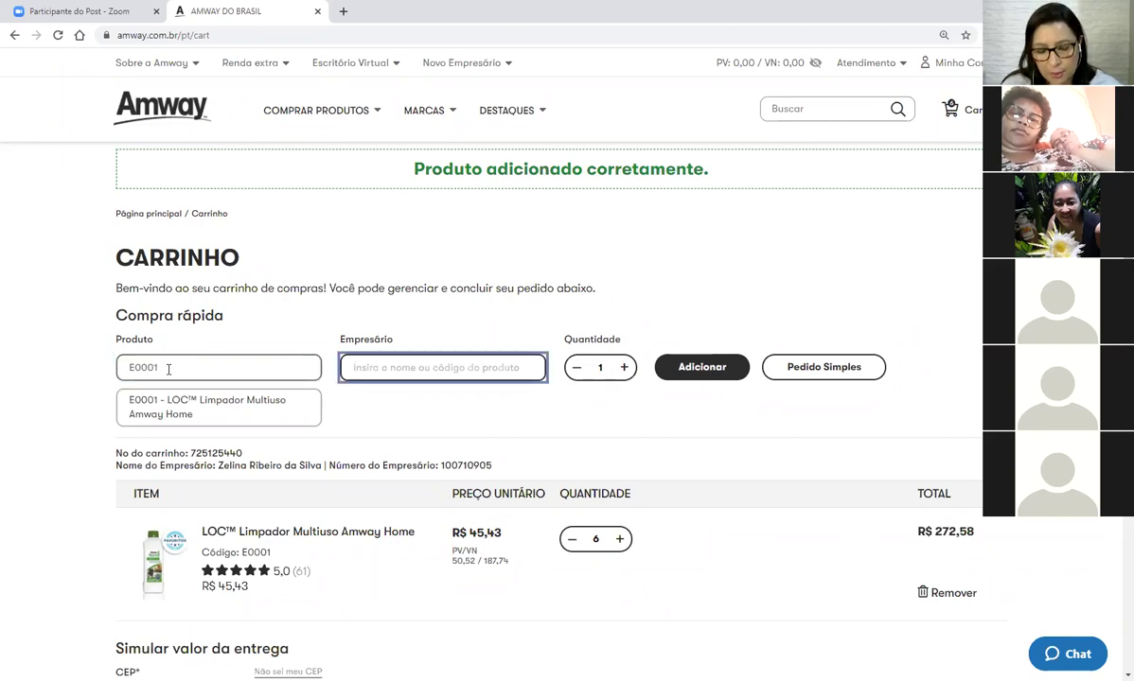
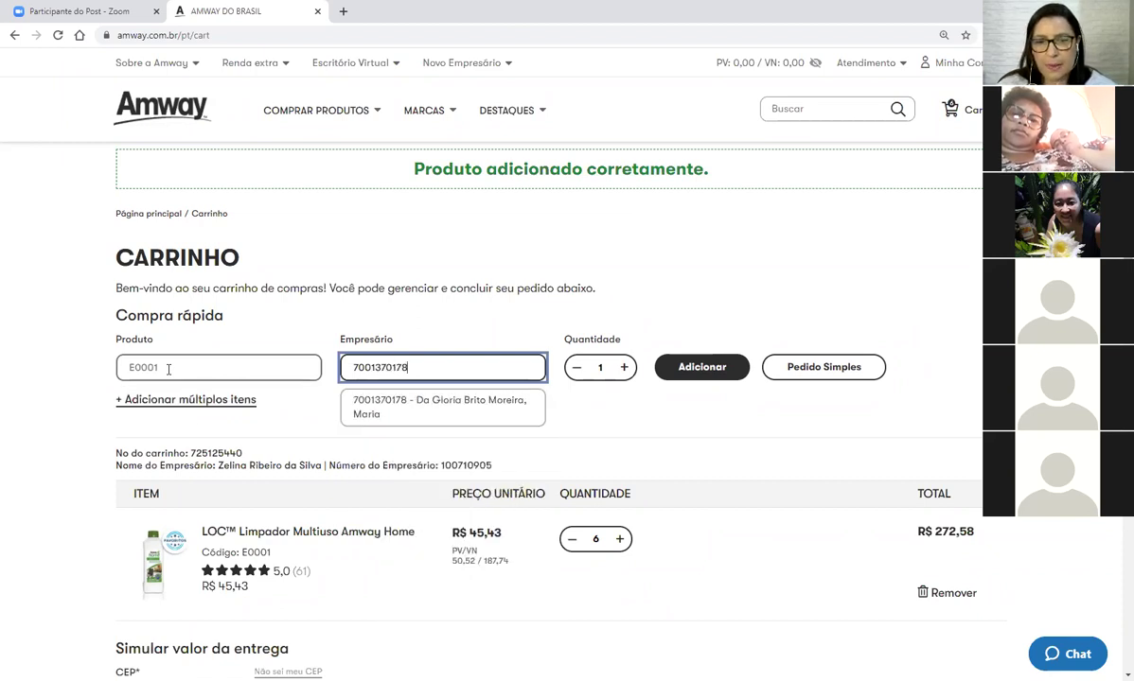
left_click(461, 360)
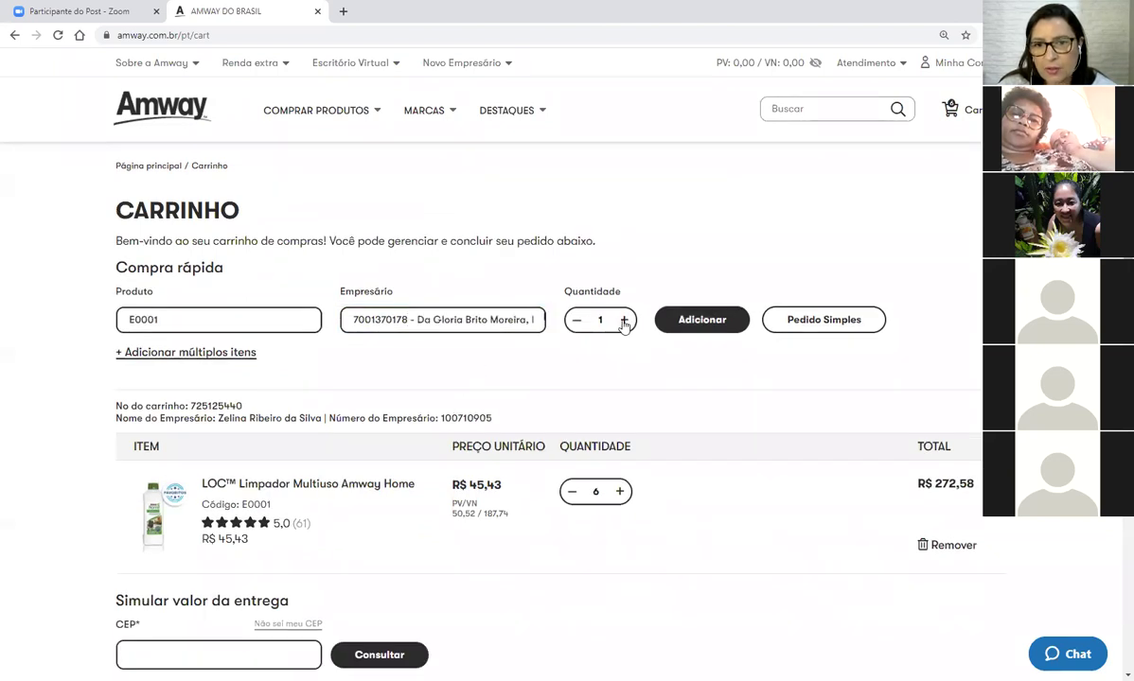
Raise the quantity to 6 and add this second line of cleaners to the cart
left_click(625, 320)
left_click(624, 320)
left_click(624, 320)
left_click(624, 319)
left_click(667, 322)
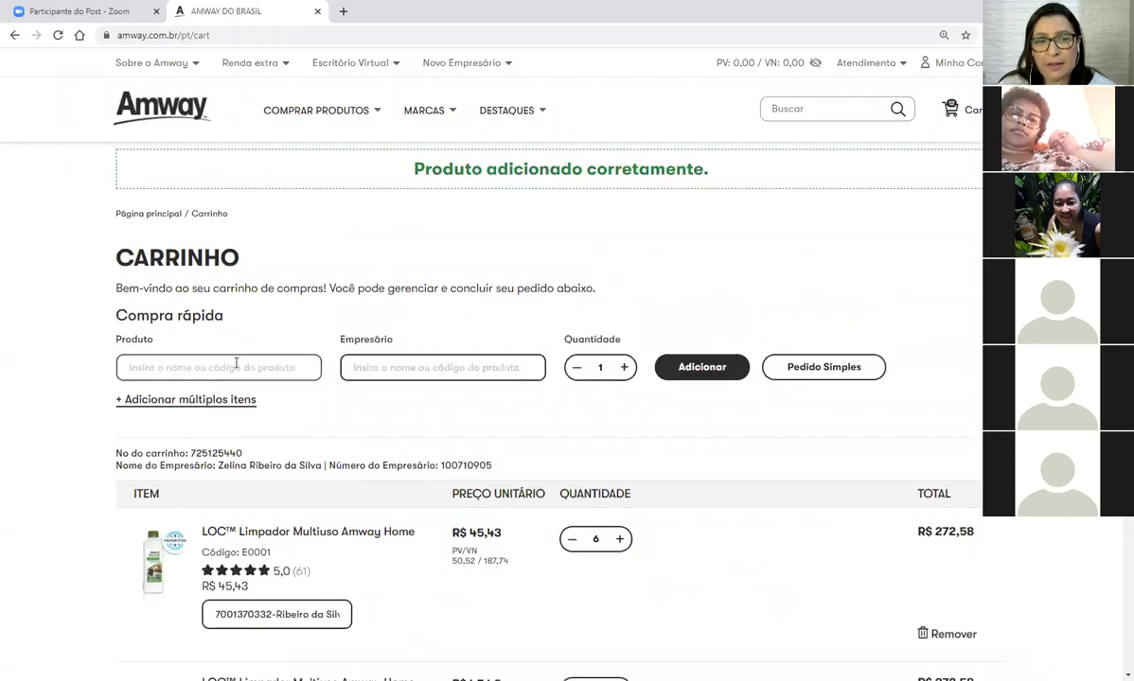
left_click(236, 367)
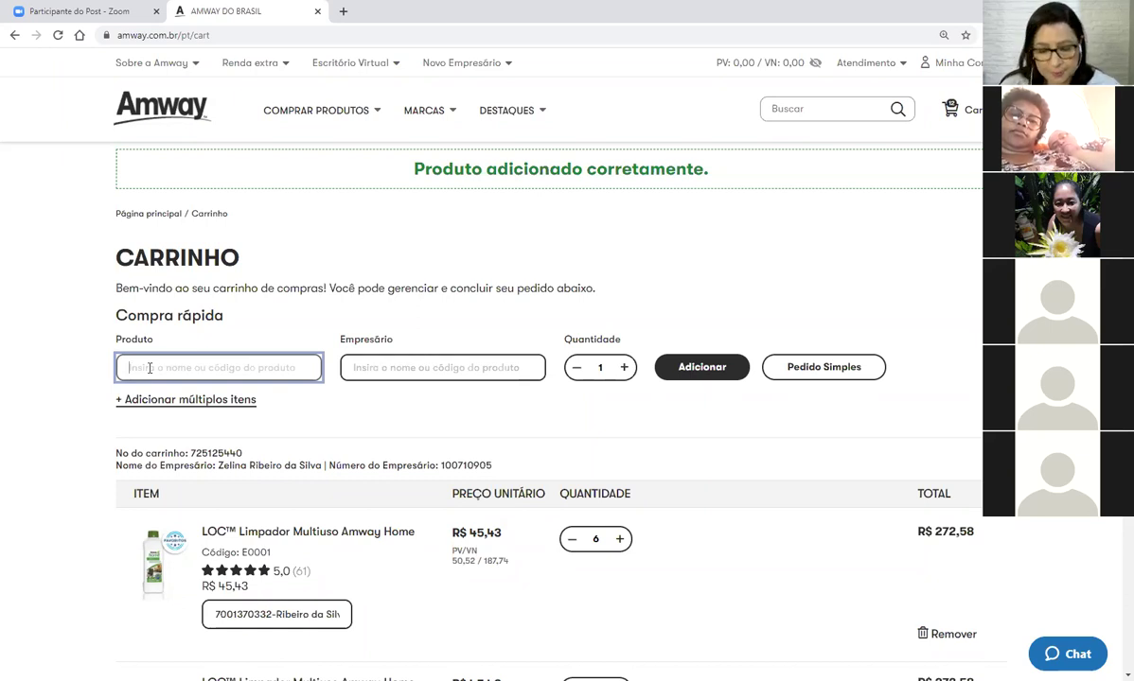
Add one SA8 Premium Detergente (109848) to the cart, assigned to the chosen business owner
type("109")
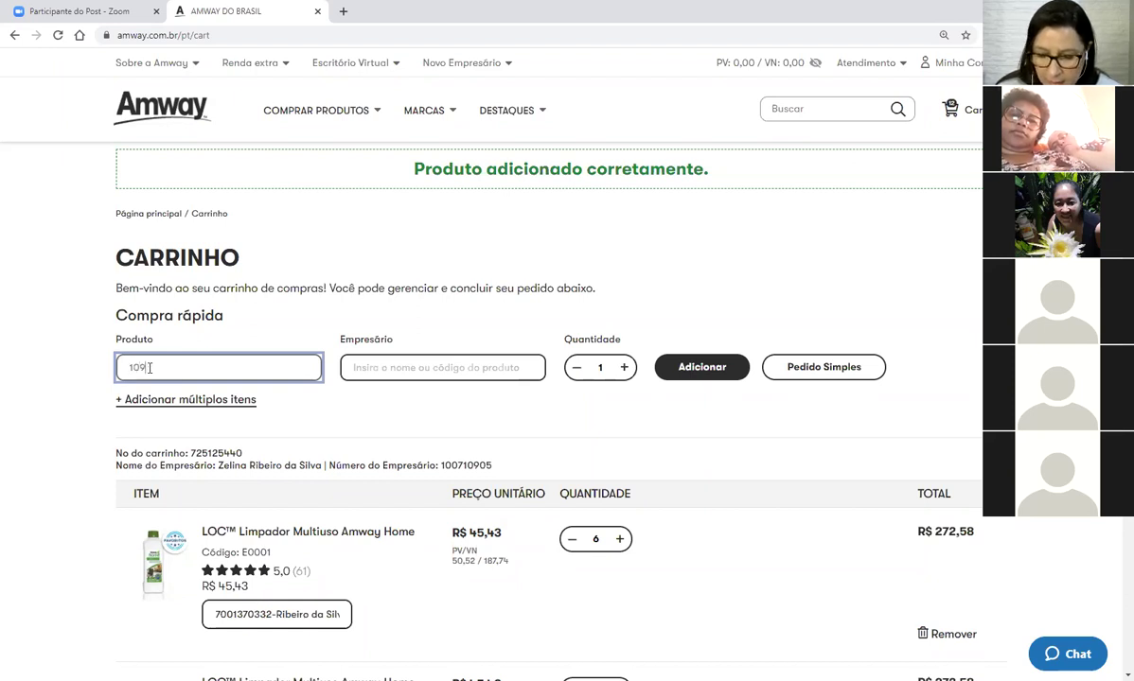
type("848")
left_click(137, 416)
left_click(373, 319)
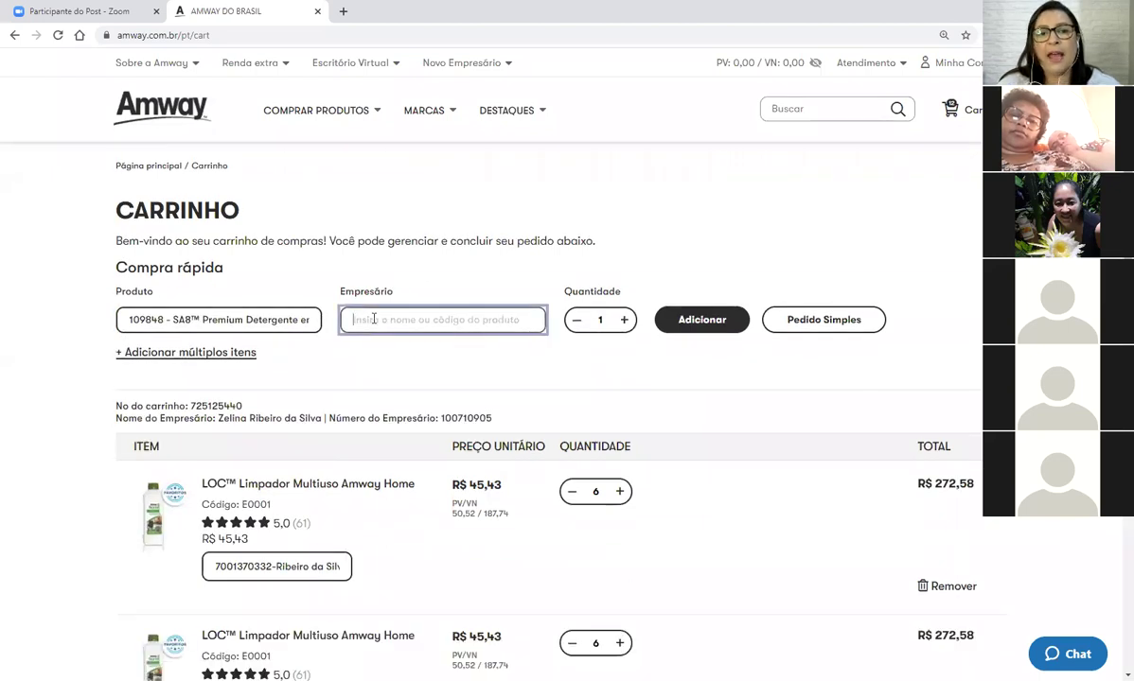
type("7")
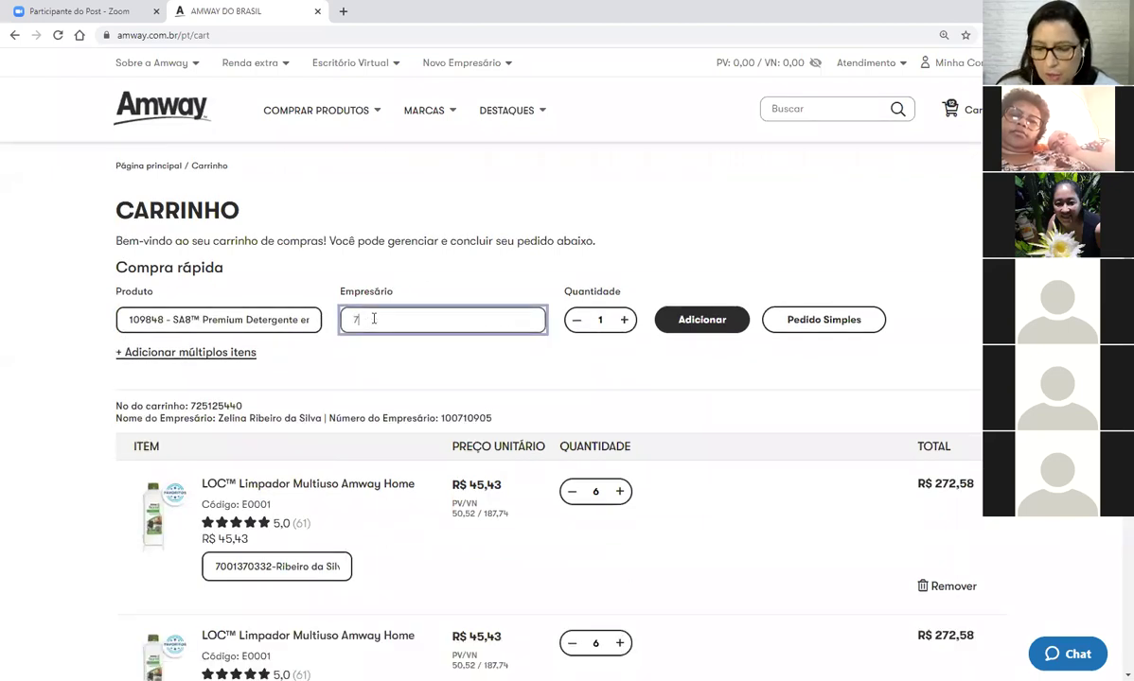
type("00")
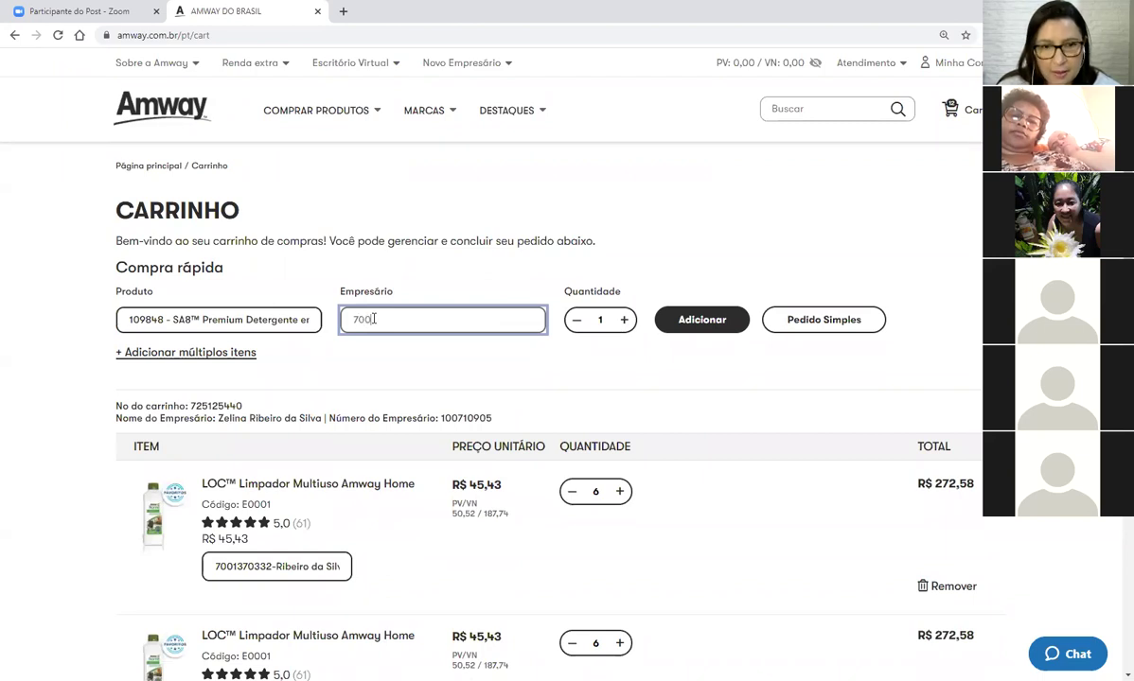
type("3")
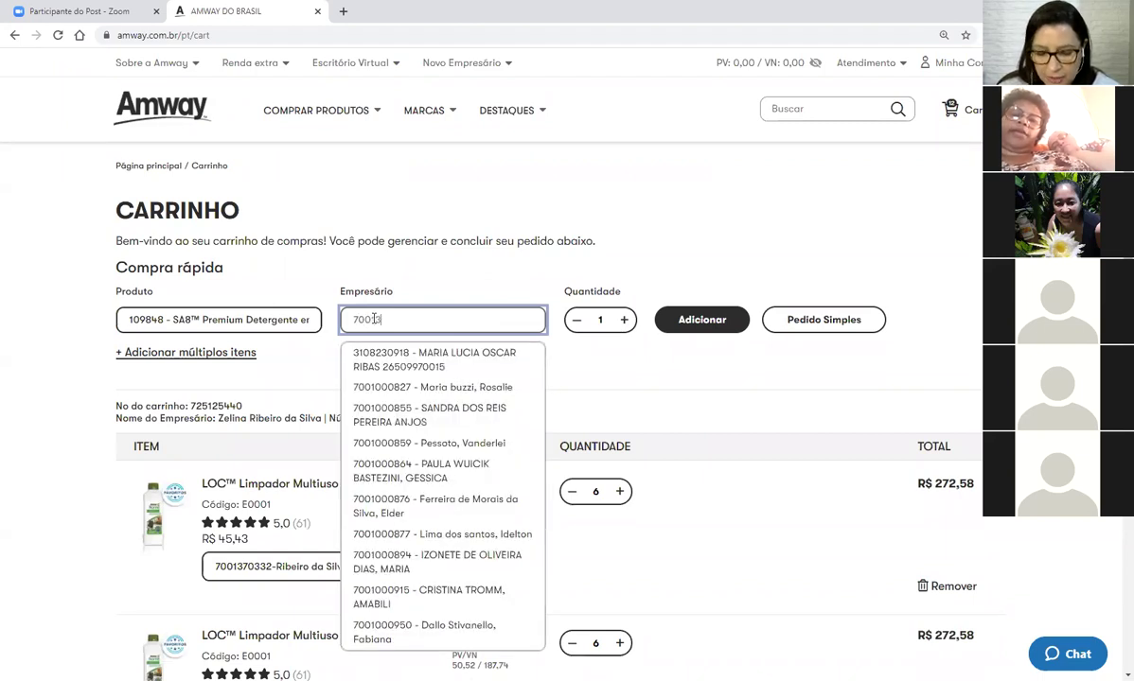
type("370")
key("BackSpace")
key("BackSpace")
key("BackSpace")
key("BackSpace")
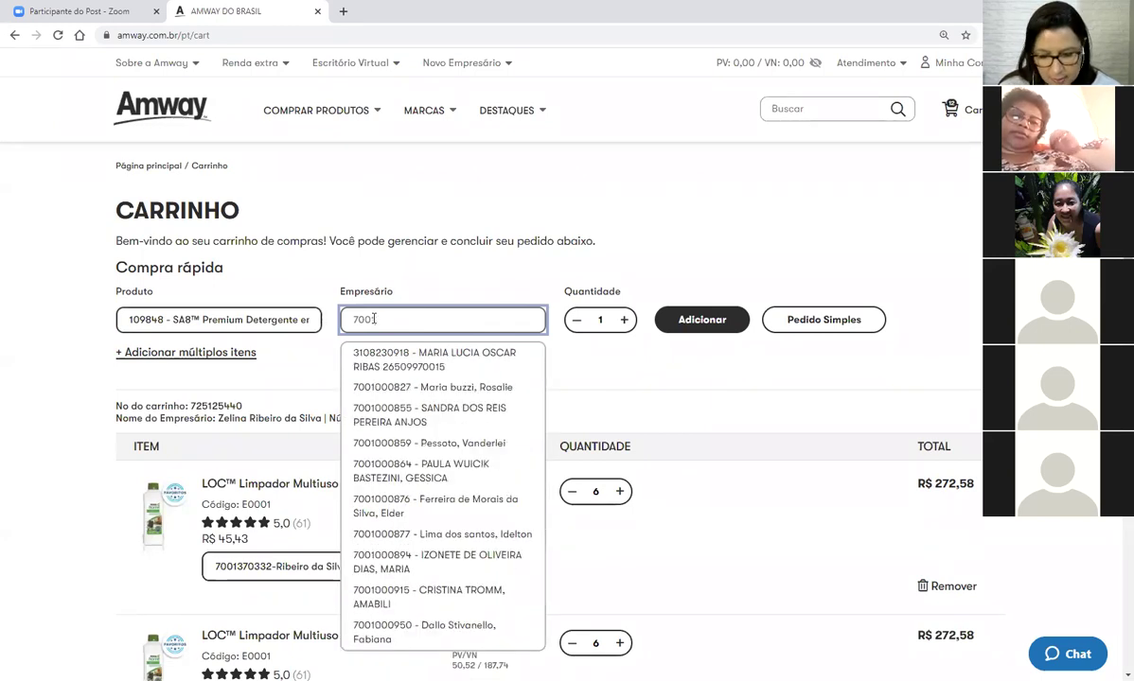
type("3")
type("370")
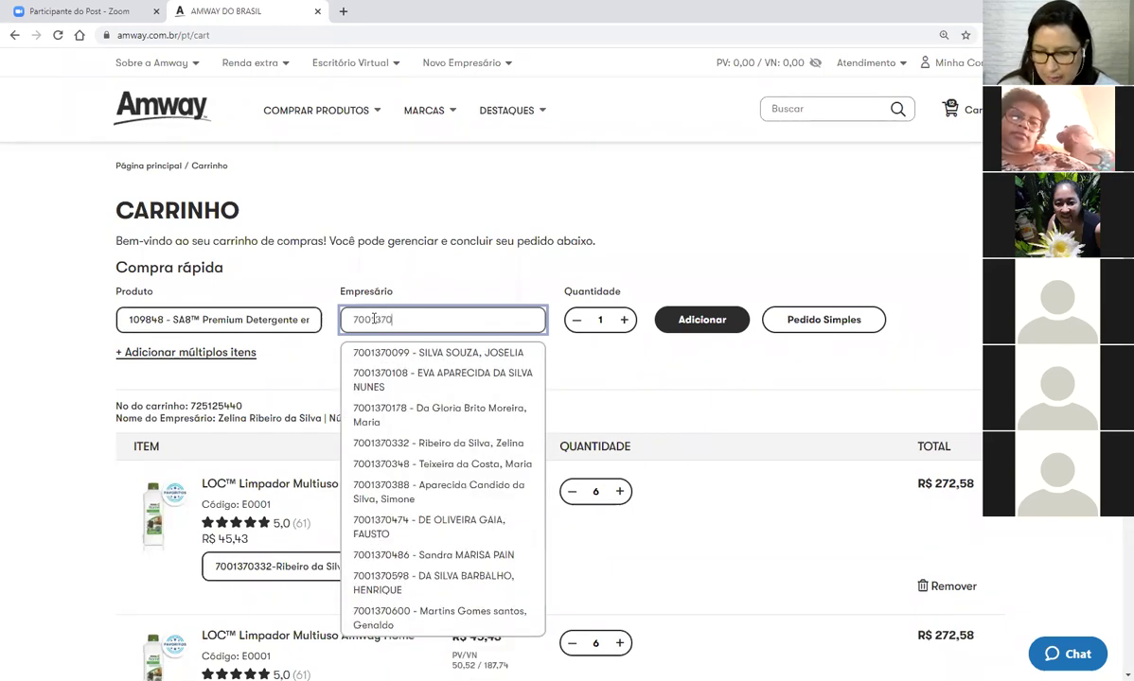
type("178")
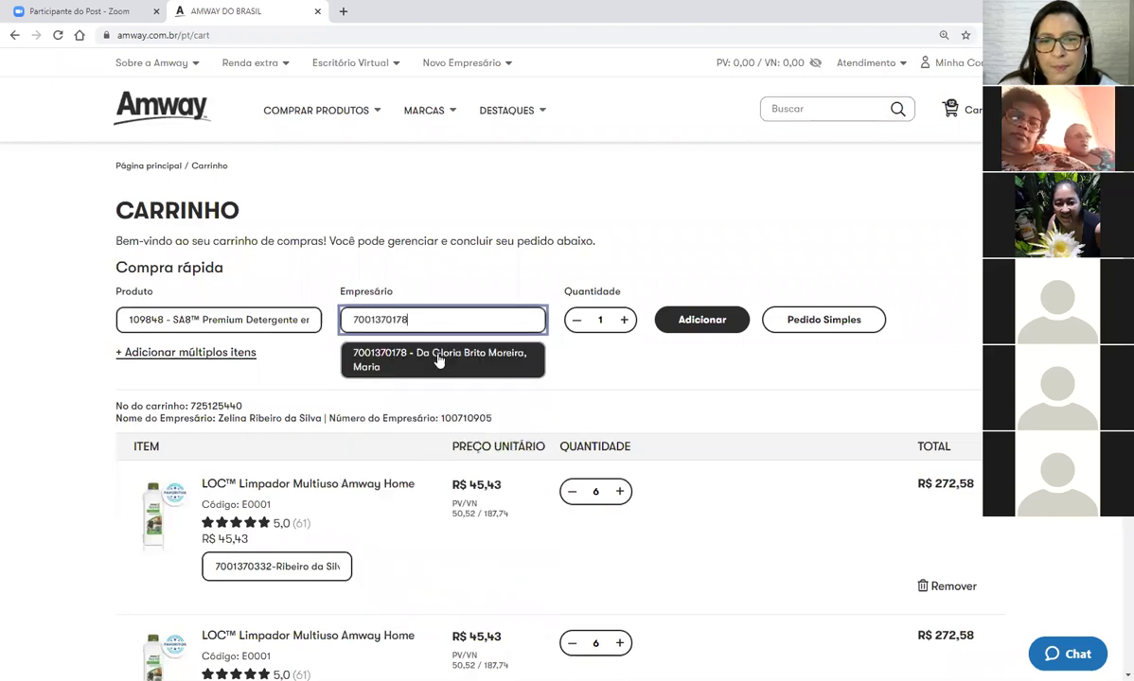
left_click(414, 342)
left_click(669, 323)
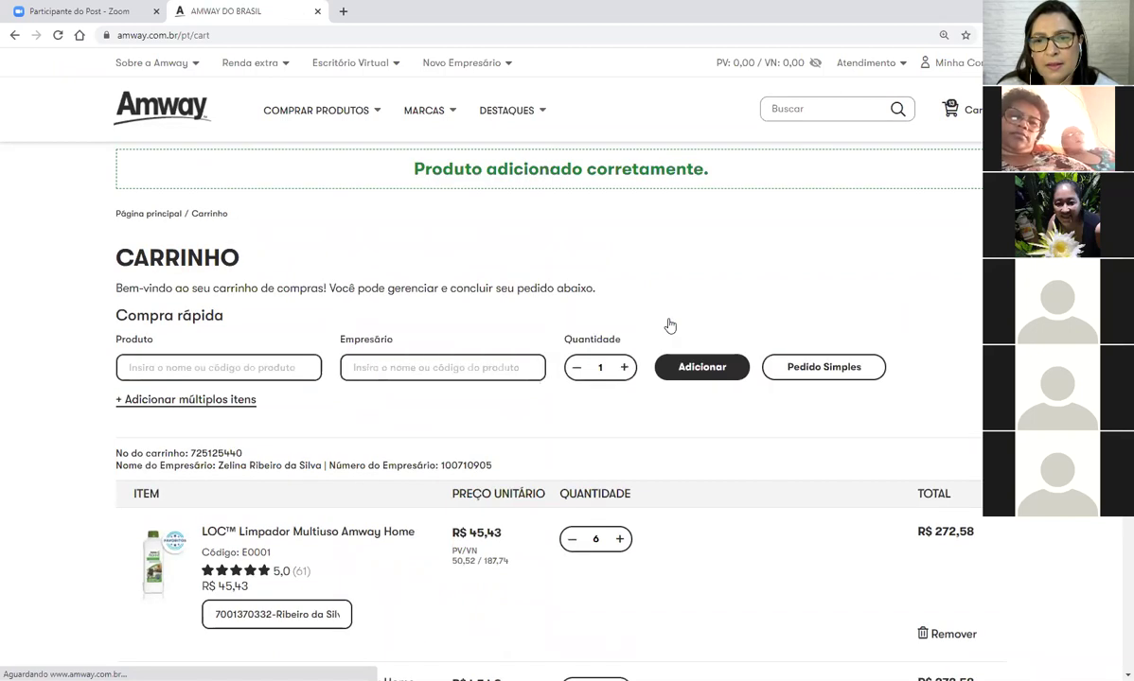
left_click(194, 370)
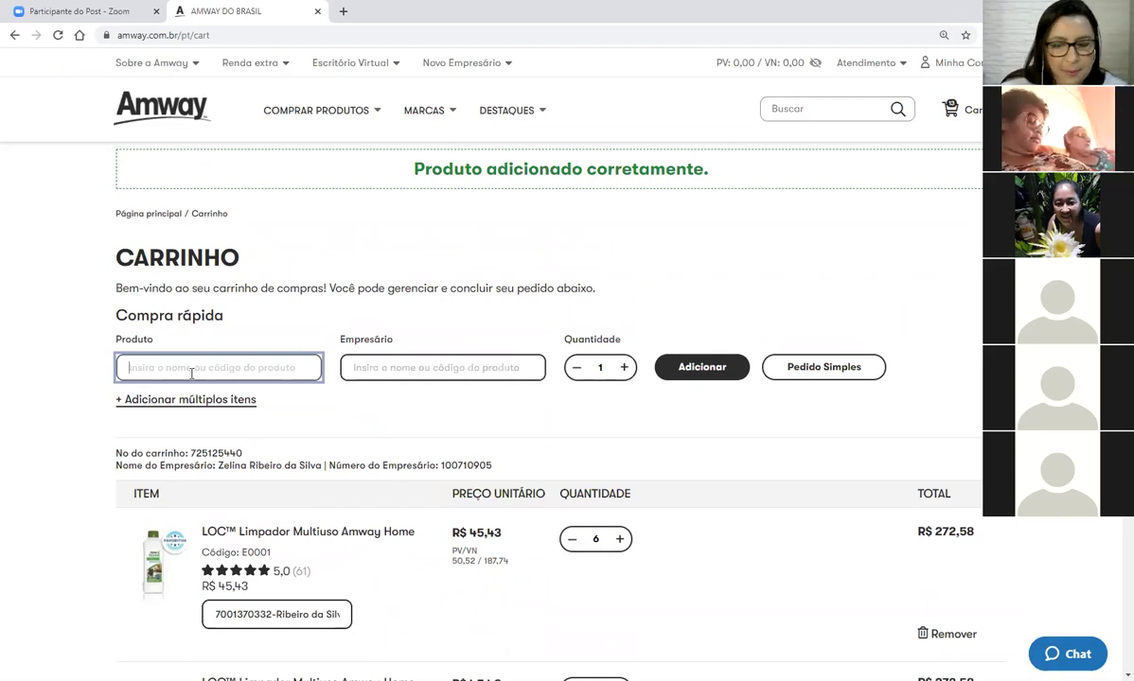
Add one Ômega 3 Nutrilite (A8919) to the cart for the same business owner
type("A8")
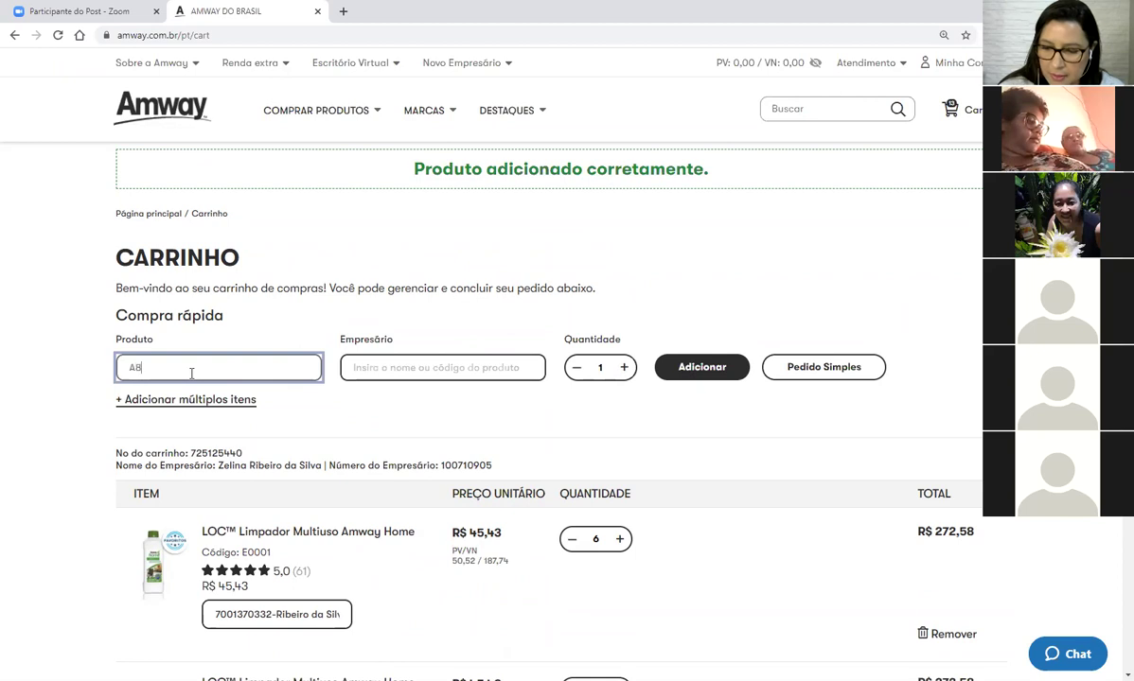
type("919")
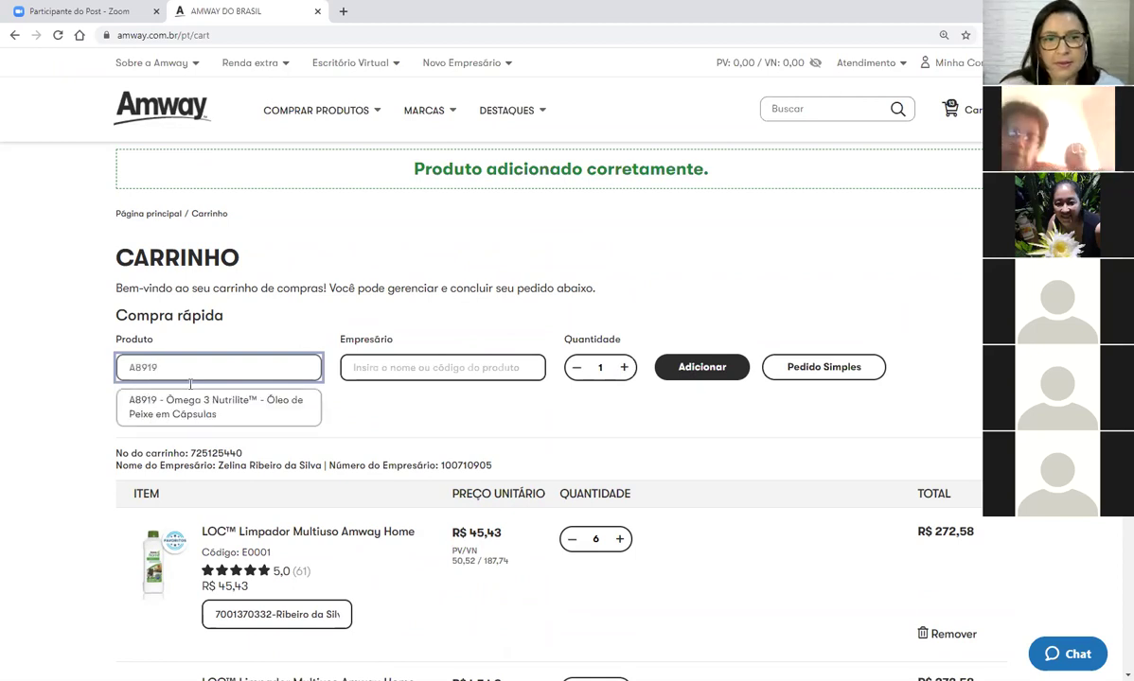
left_click(216, 405)
left_click(349, 368)
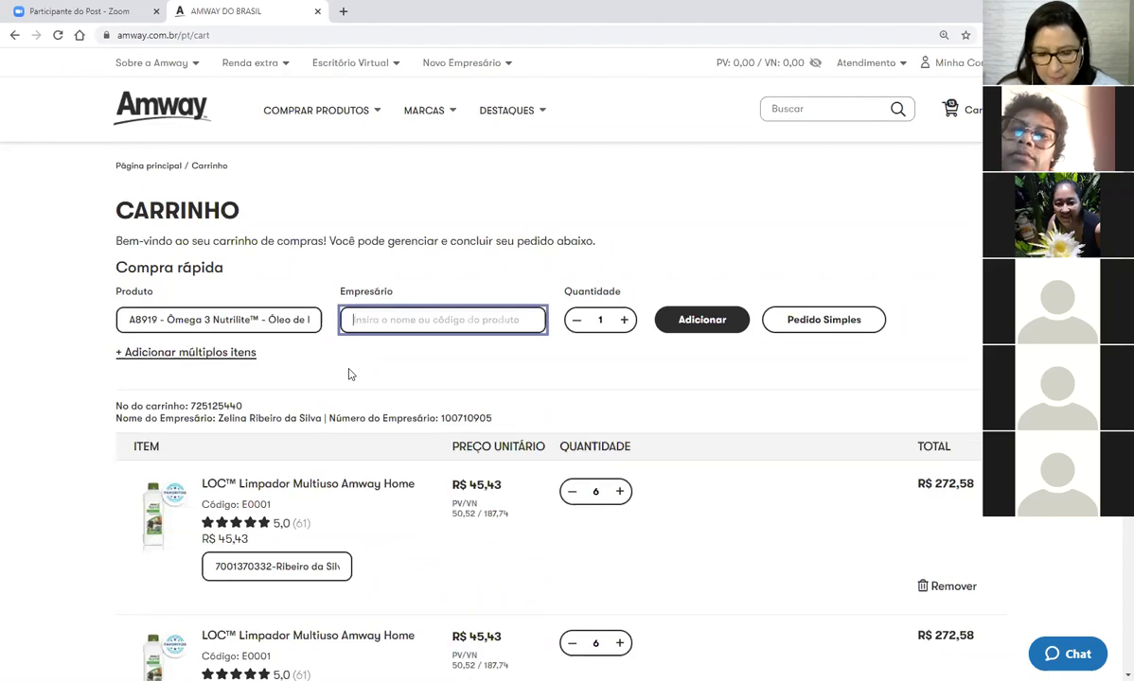
type("7001")
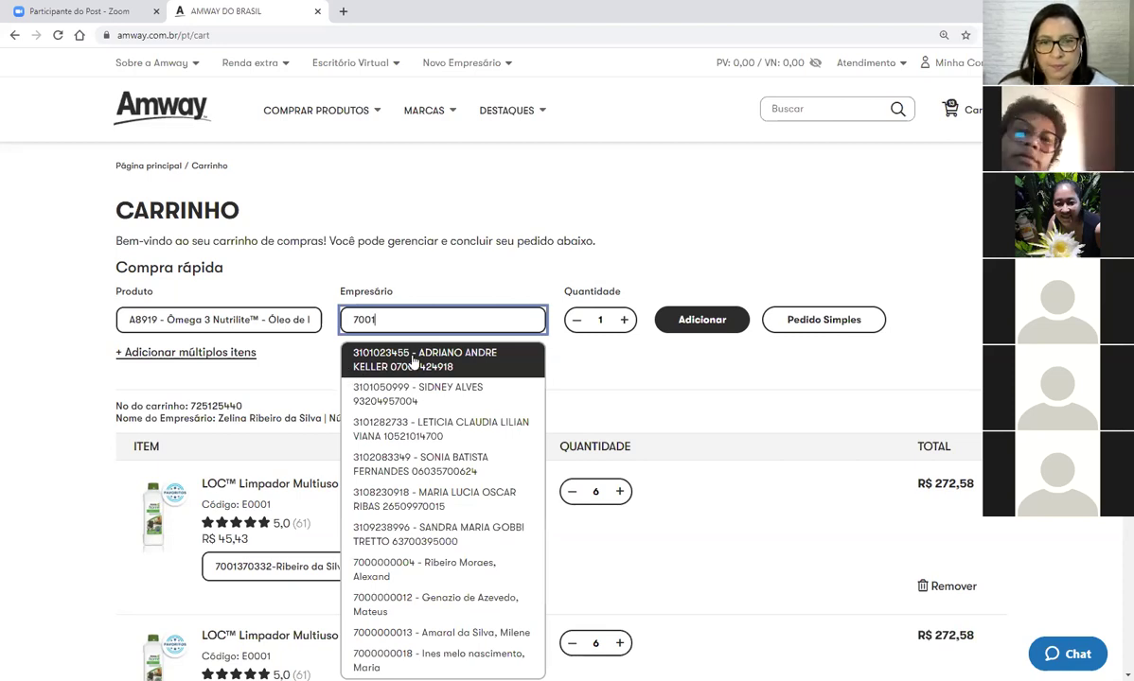
type("370178")
left_click(454, 360)
left_click(701, 320)
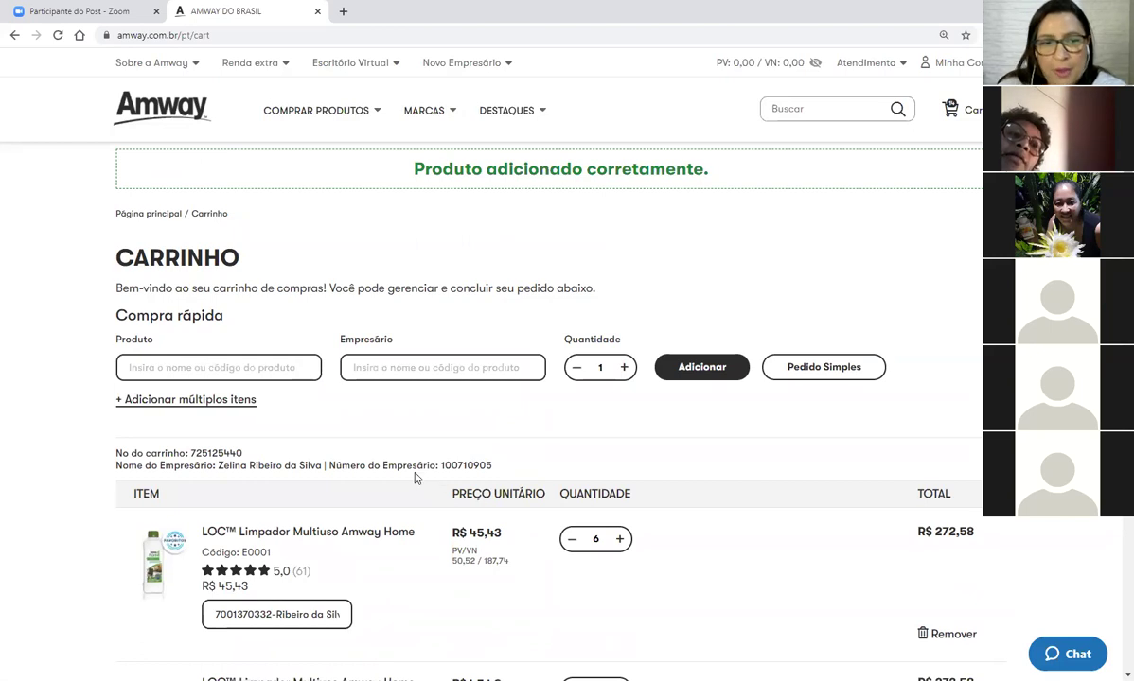
Review the cart lines and total, then proceed to checkout with Pagar
scroll(260, 461, "down", 2)
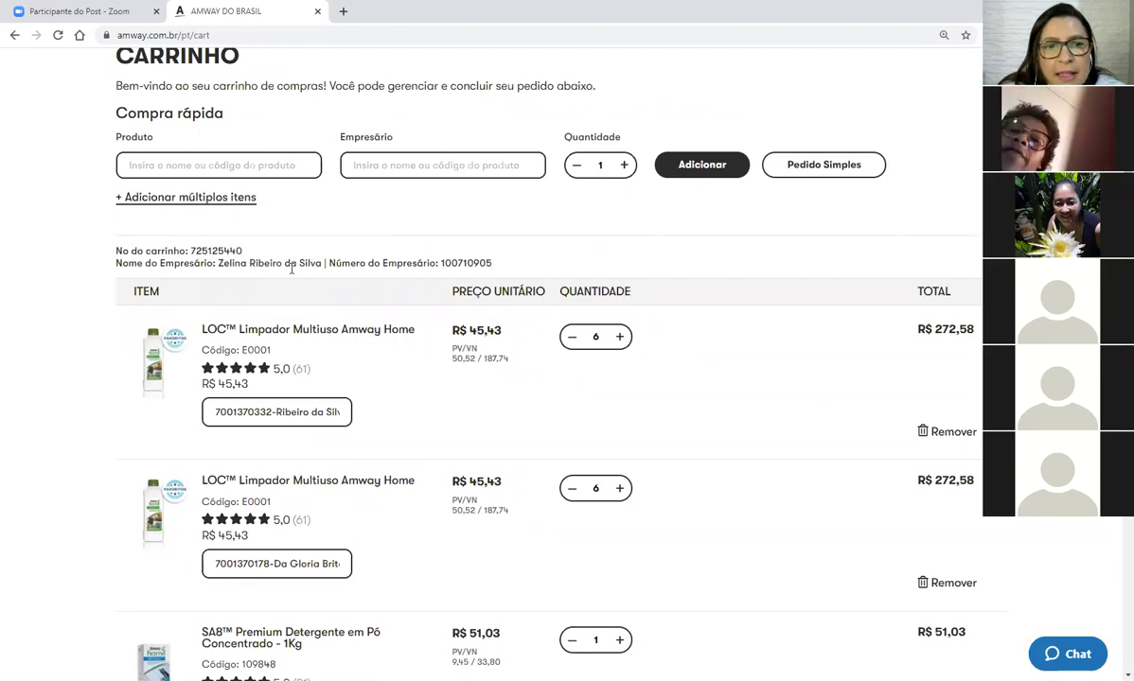
scroll(292, 269, "down", 1)
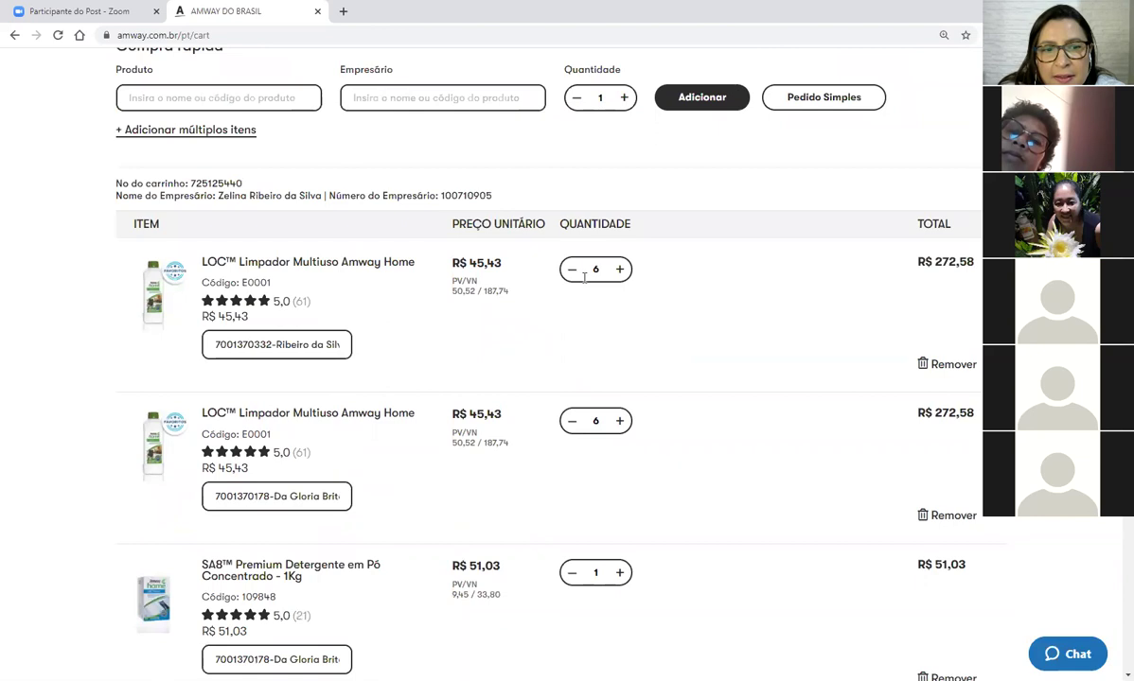
scroll(584, 276, "down", 1)
scroll(583, 276, "down", 2)
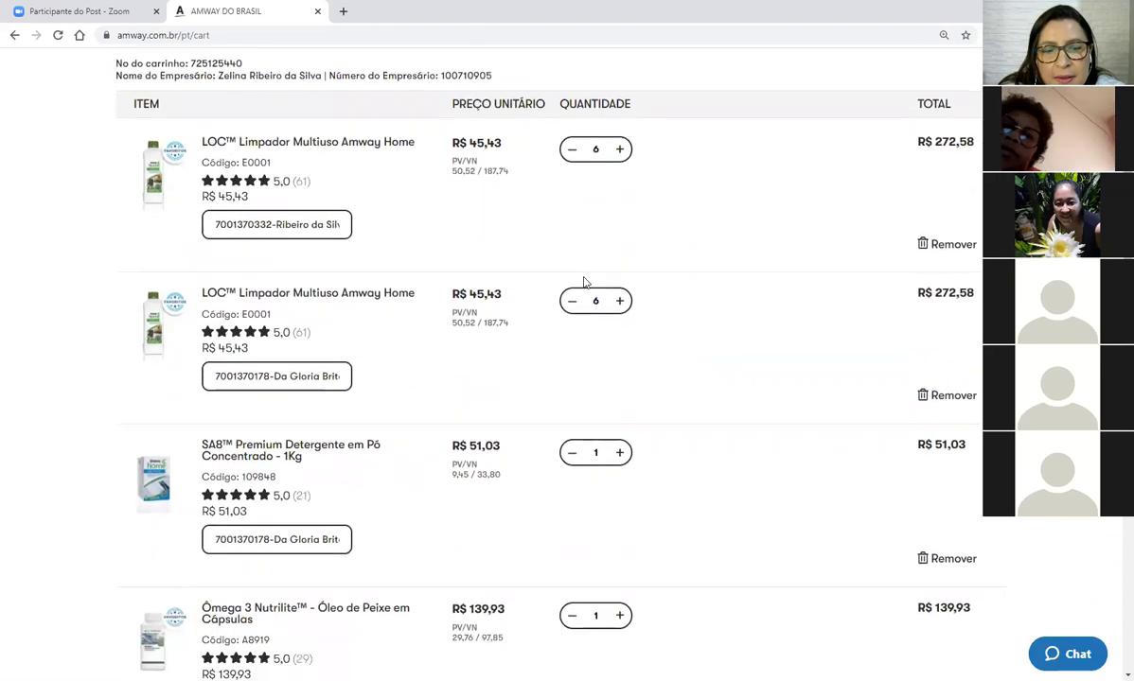
scroll(584, 282, "down", 2)
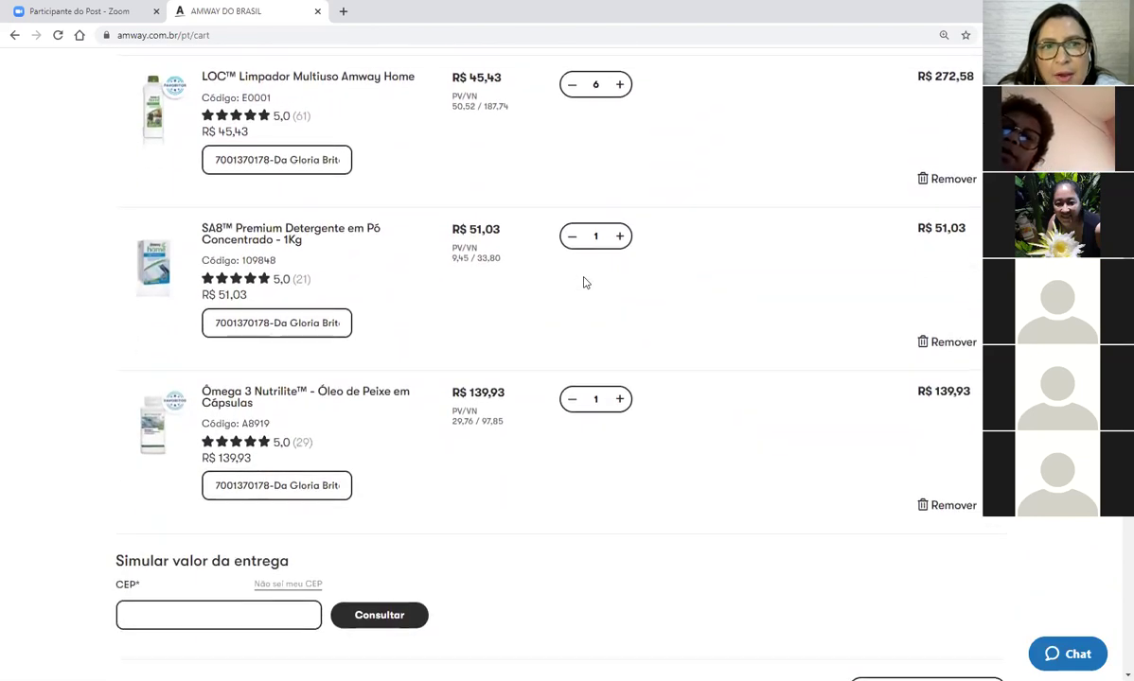
scroll(584, 282, "up", 1)
scroll(368, 186, "up", 2)
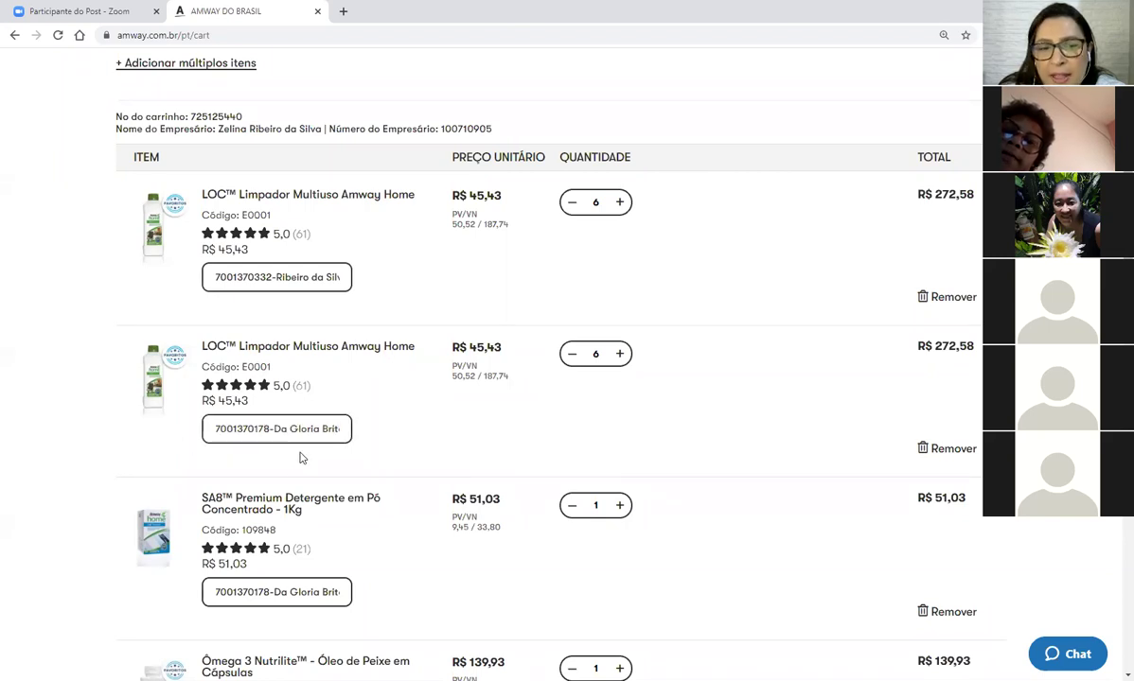
scroll(299, 458, "down", 1)
scroll(301, 458, "down", 1)
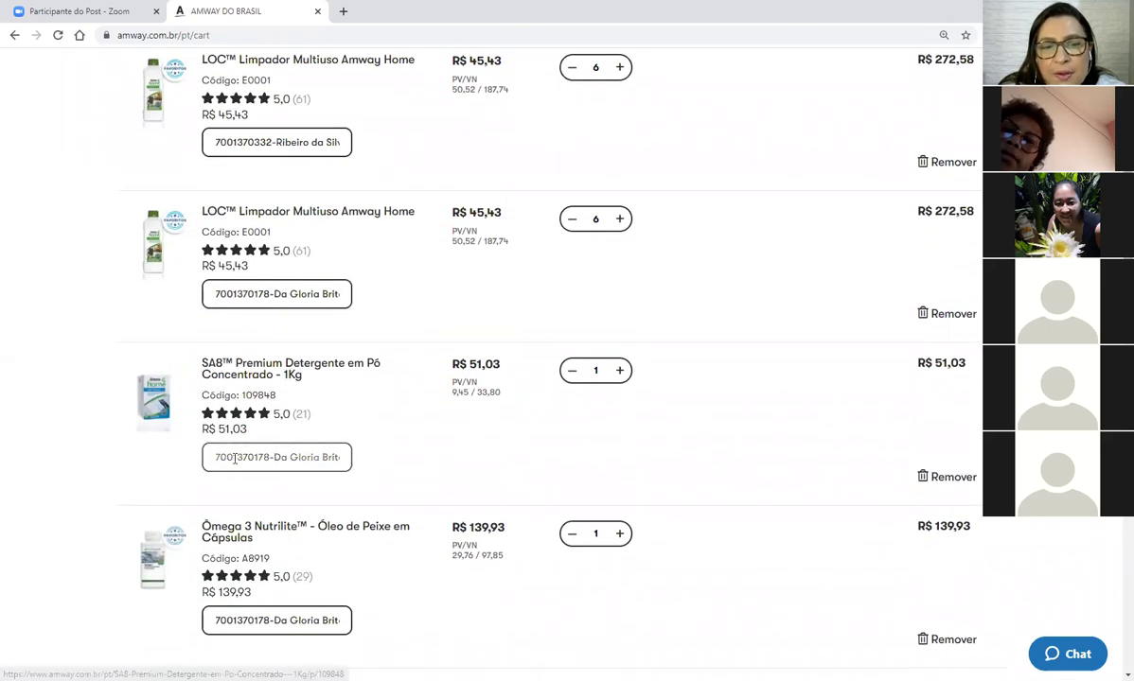
scroll(296, 458, "down", 2)
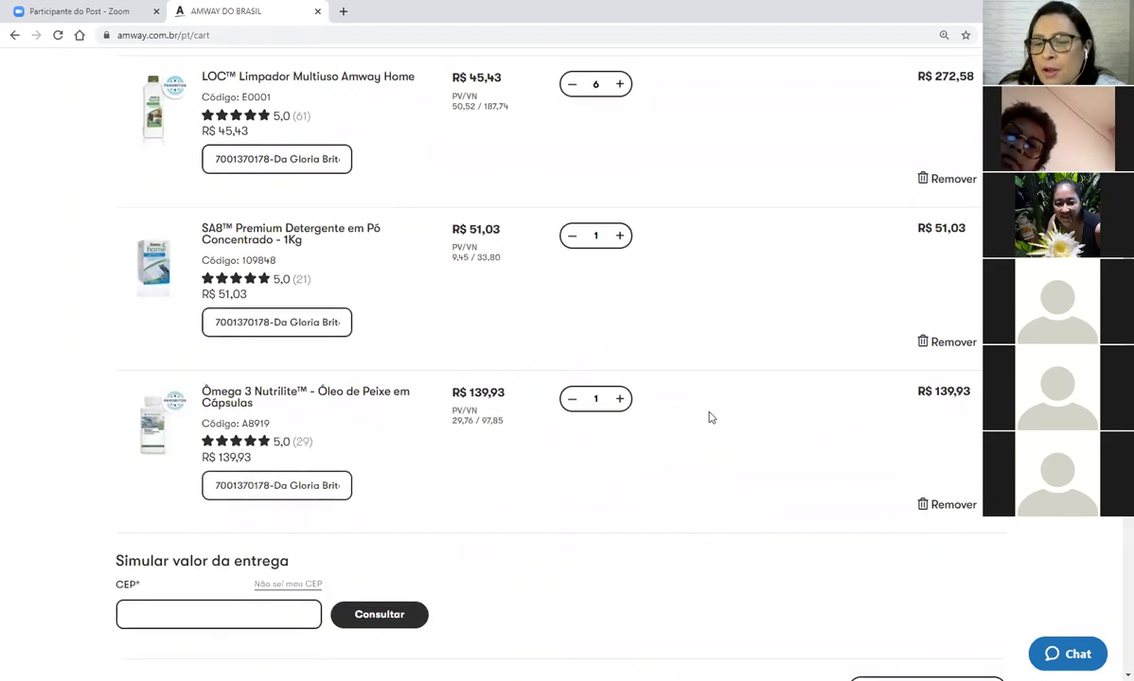
scroll(711, 417, "down", 3)
scroll(711, 418, "down", 3)
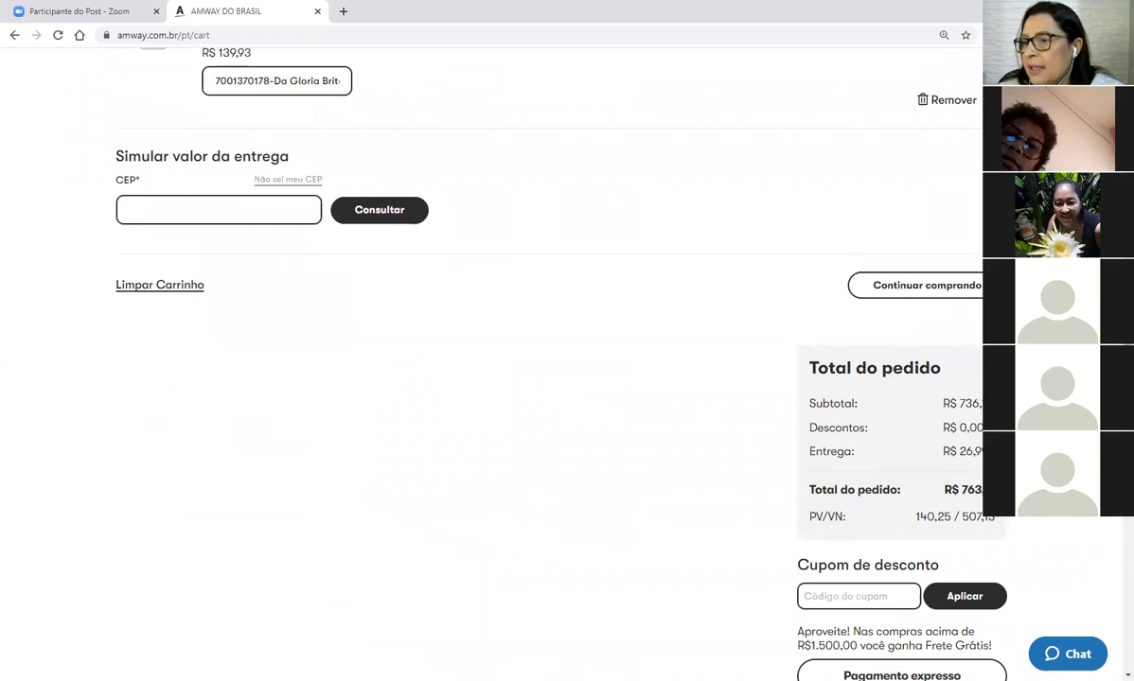
scroll(1031, 606, "down", 3)
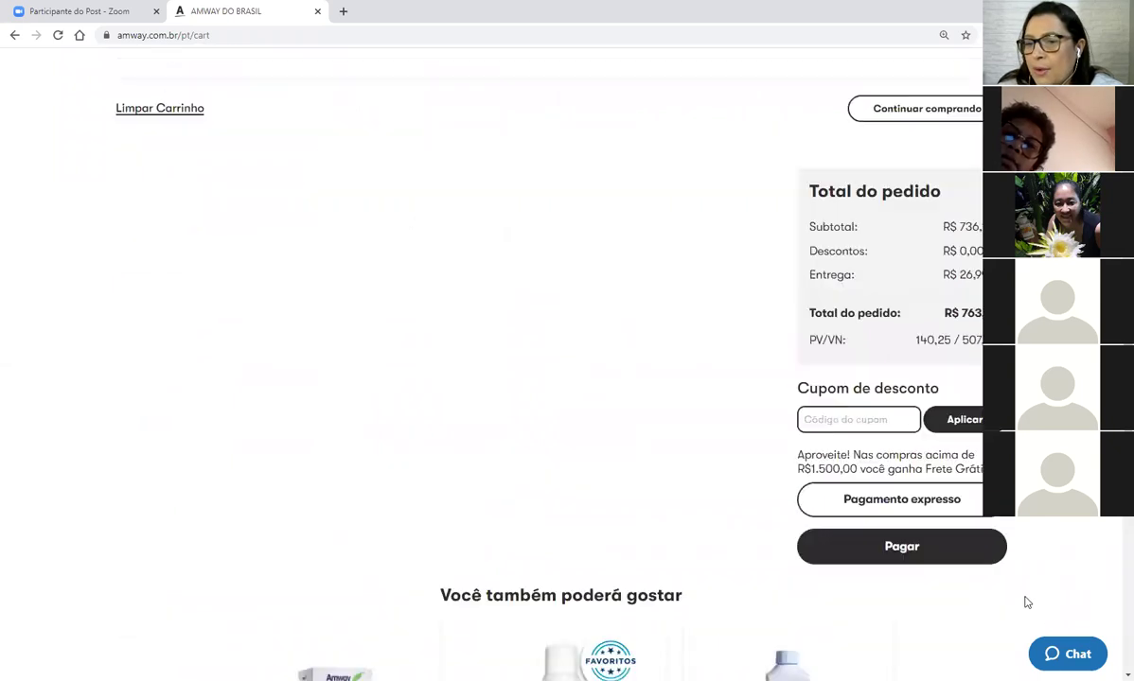
left_click(932, 536)
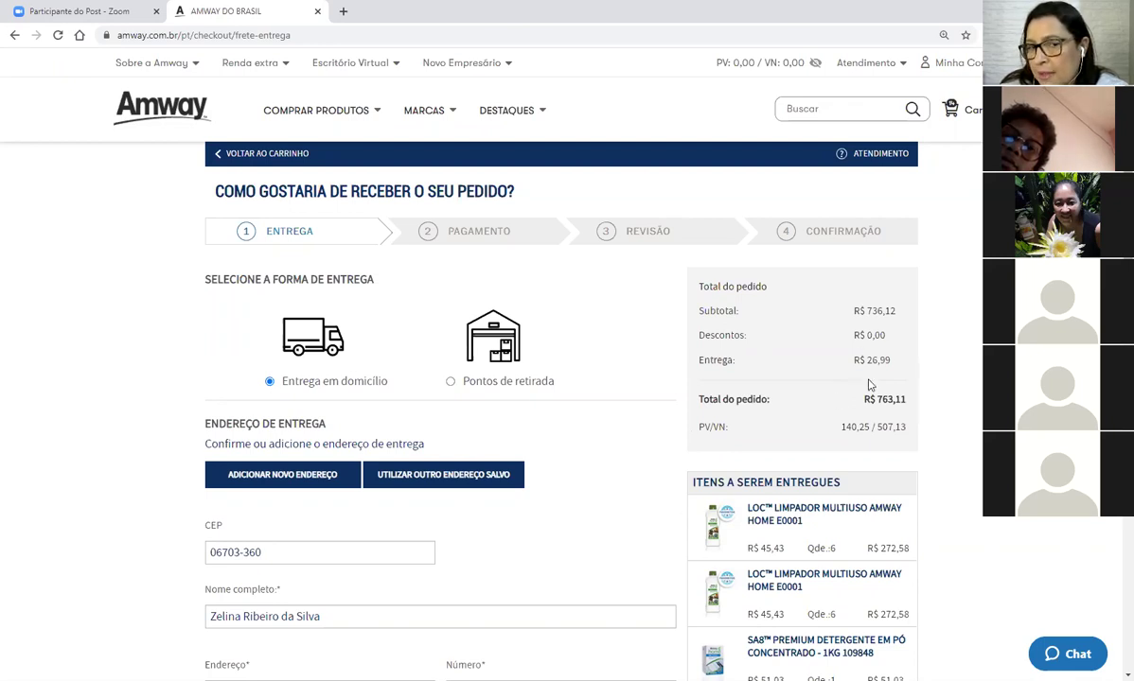
Confirm home delivery (R$ 26,99) to the saved address for the R$ 763,11 order
scroll(870, 383, "down", 4)
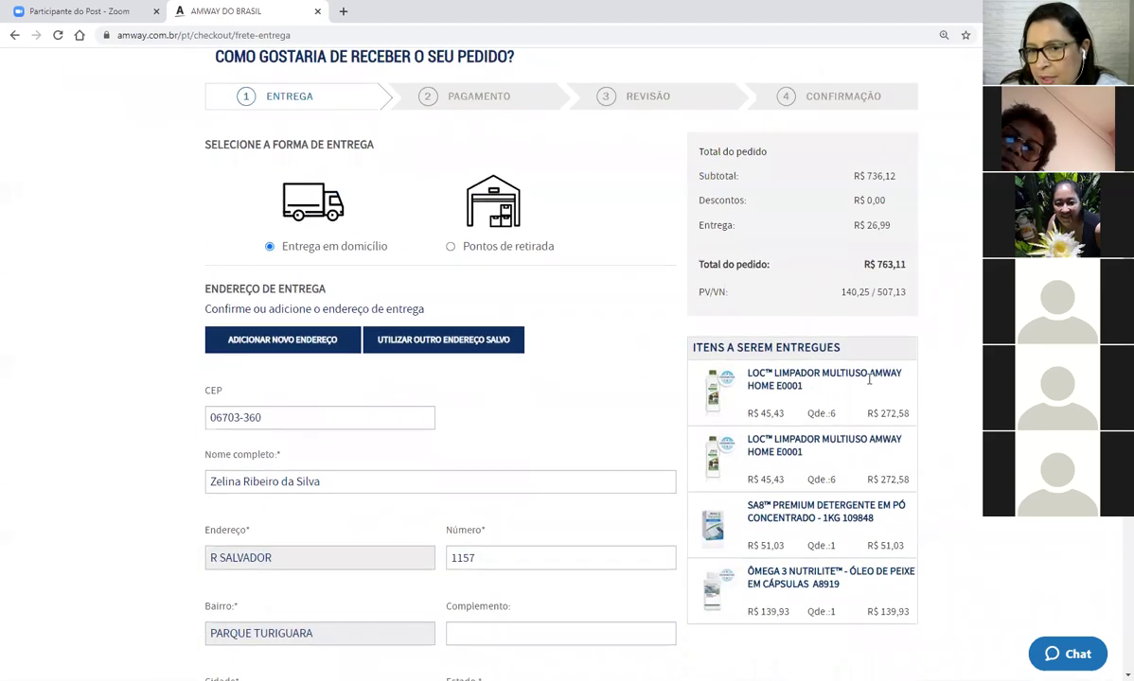
scroll(866, 382, "down", 2)
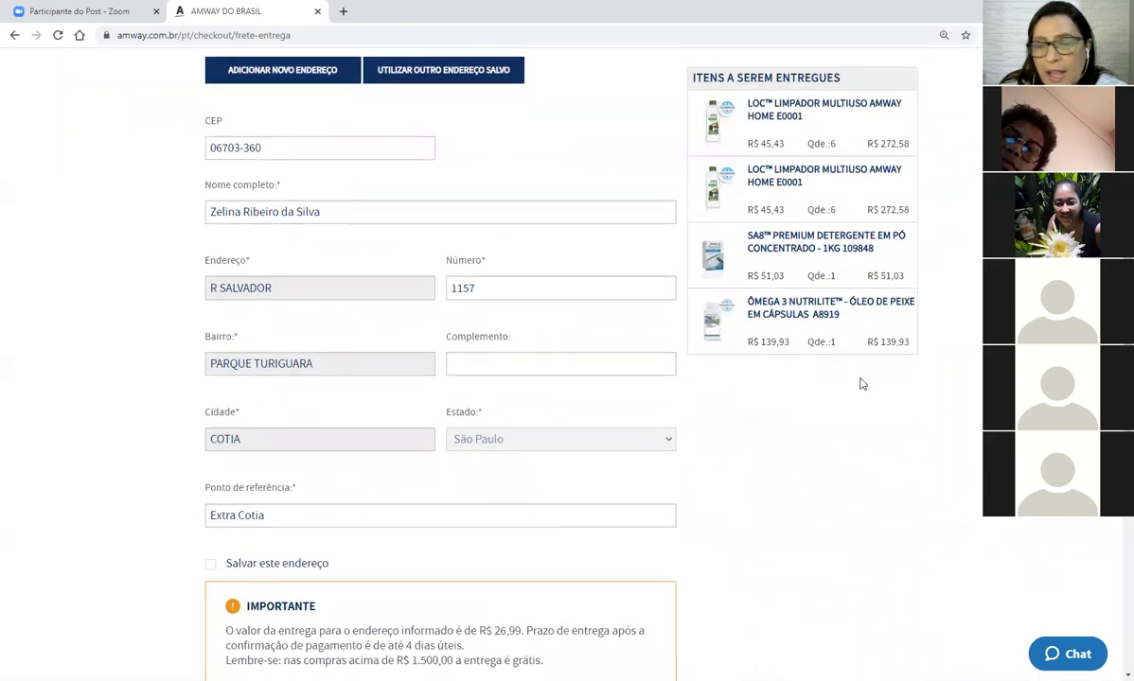
scroll(861, 382, "down", 4)
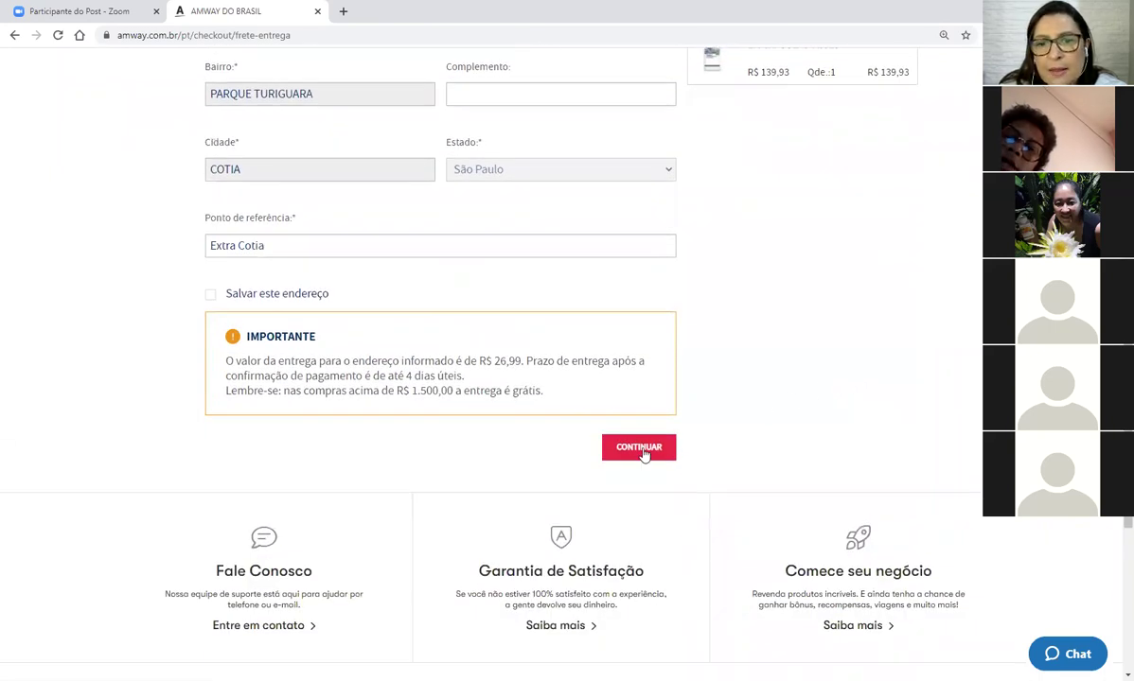
scroll(650, 398, "up", 5)
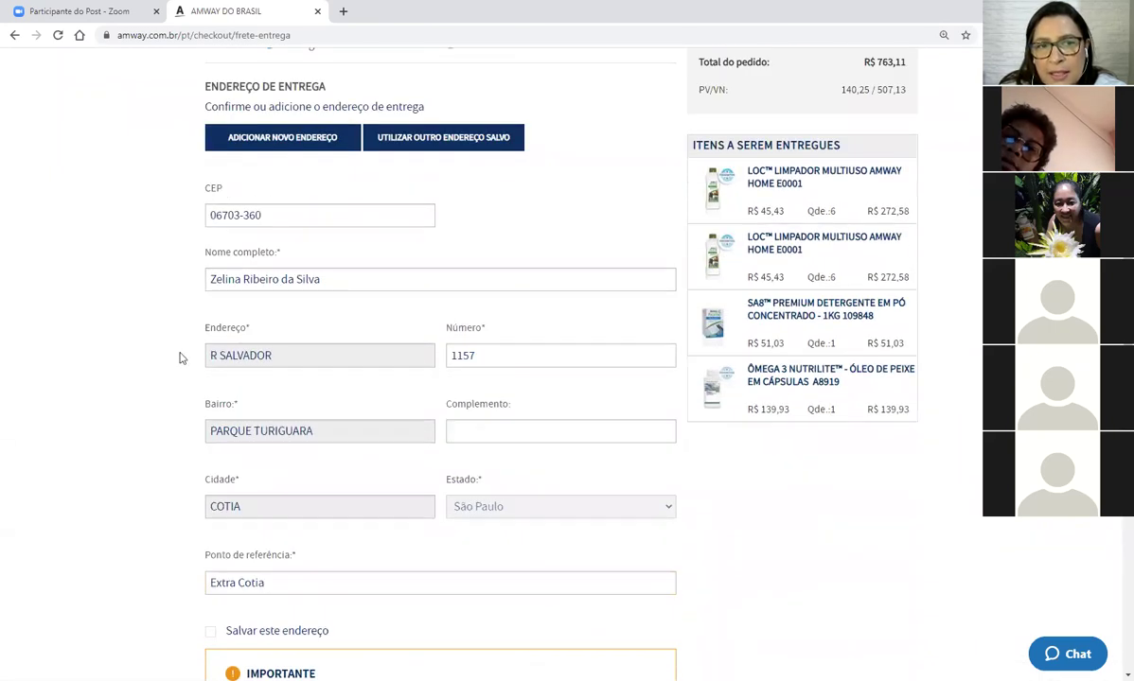
scroll(429, 572, "down", 4)
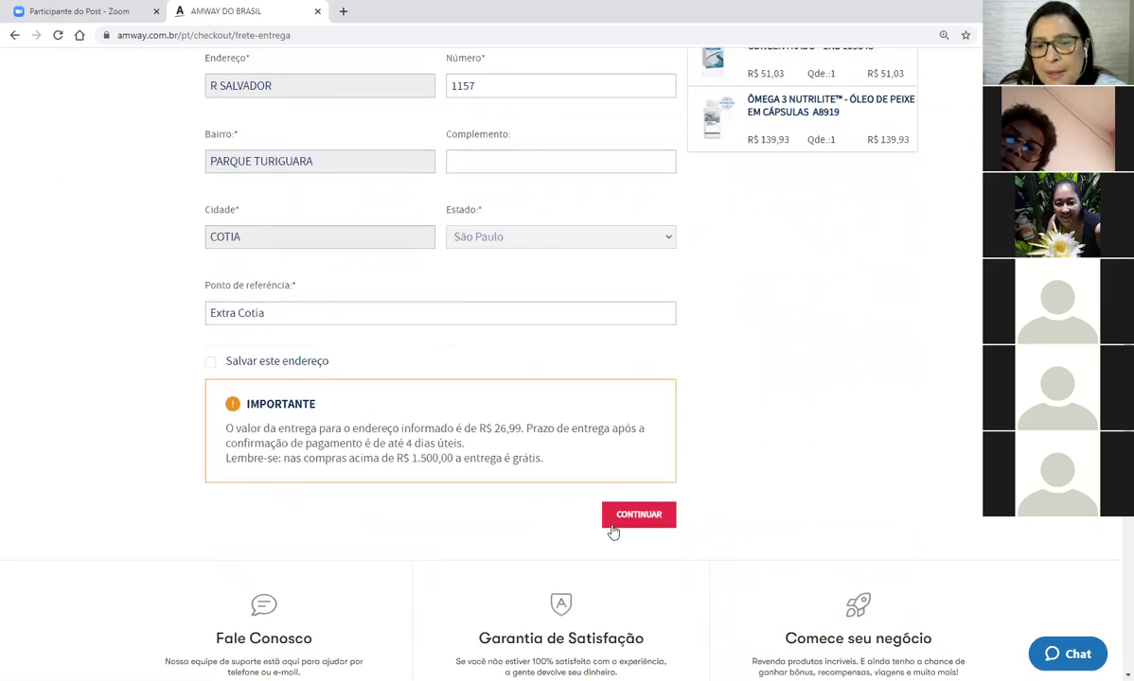
left_click(613, 523)
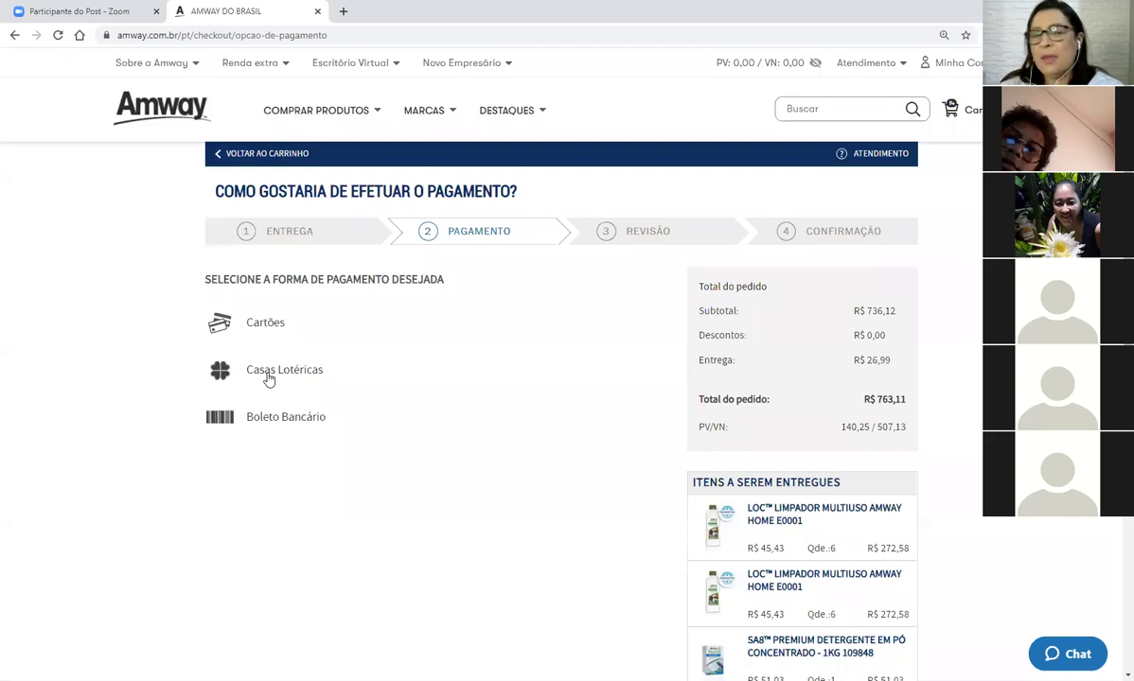
Choose Casas Lotéricas and fill CPF, e-mail and phone from saved entries
left_click(269, 377)
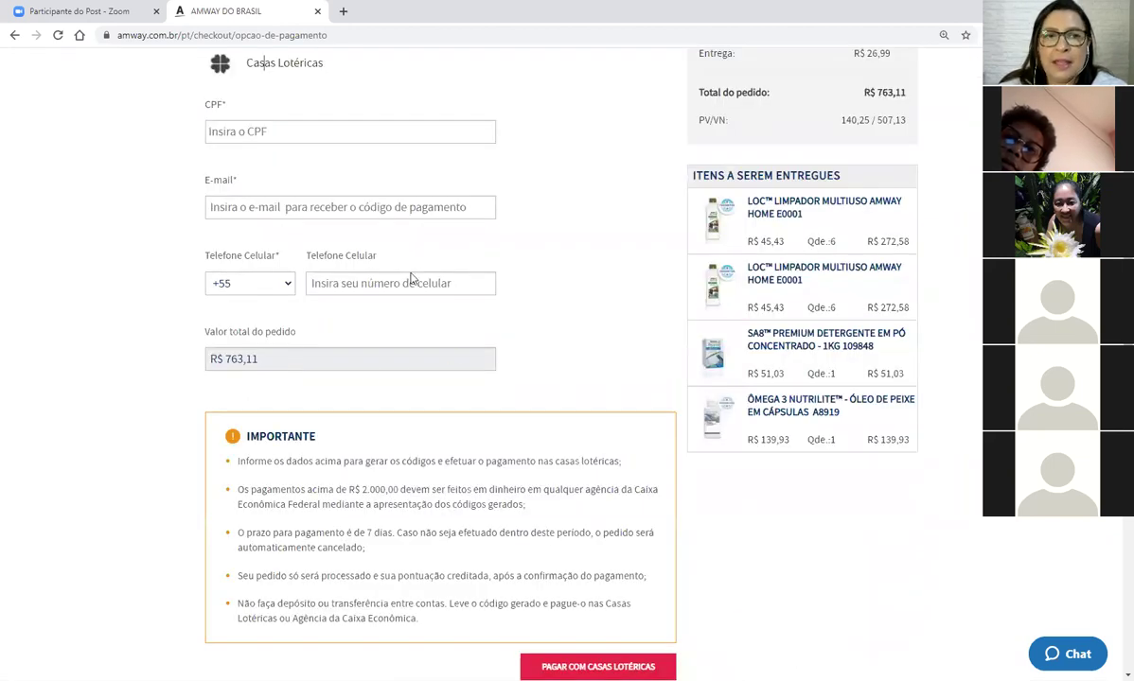
left_click(275, 129)
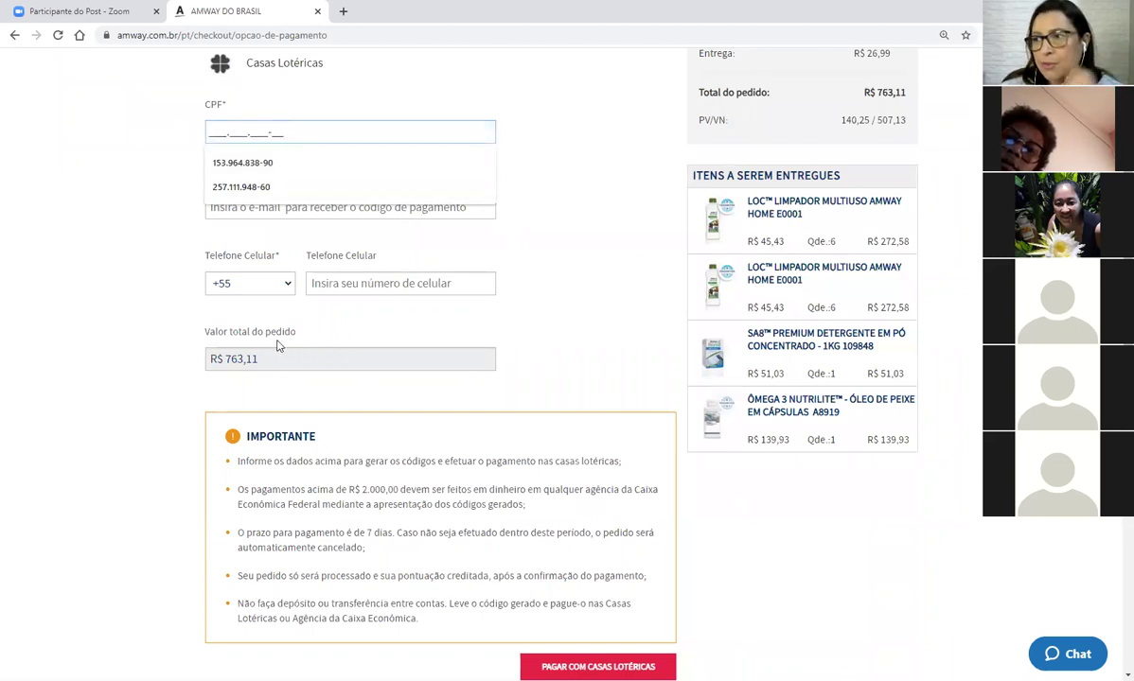
left_click(195, 129)
left_click(208, 133)
left_click(218, 165)
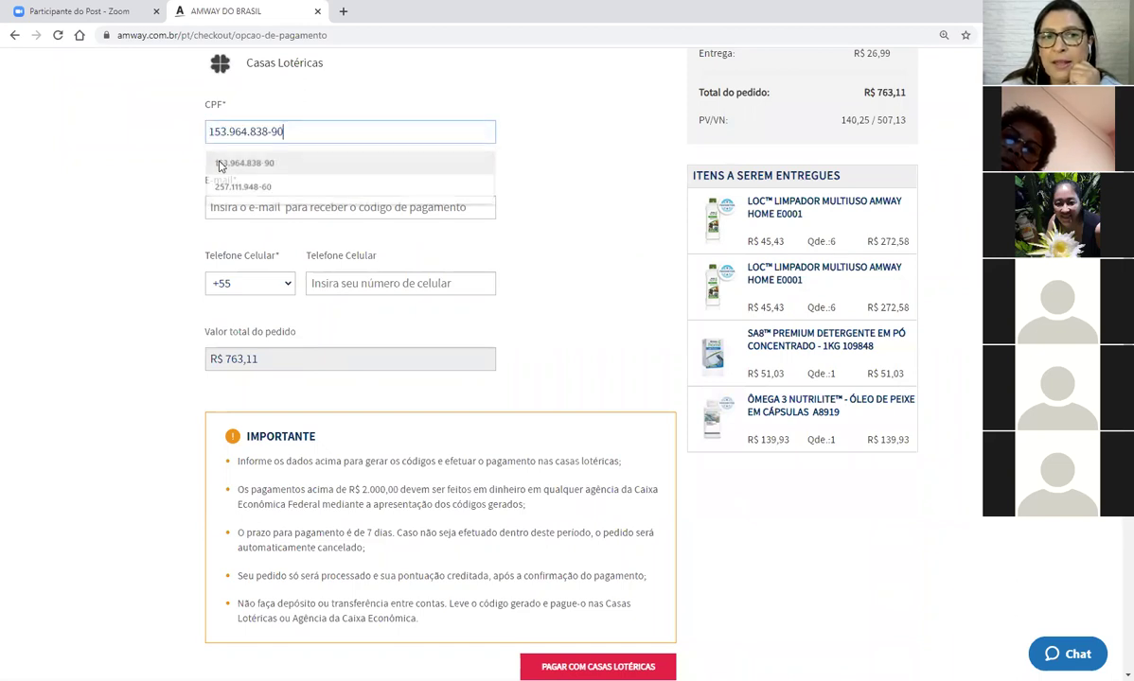
left_click(226, 200)
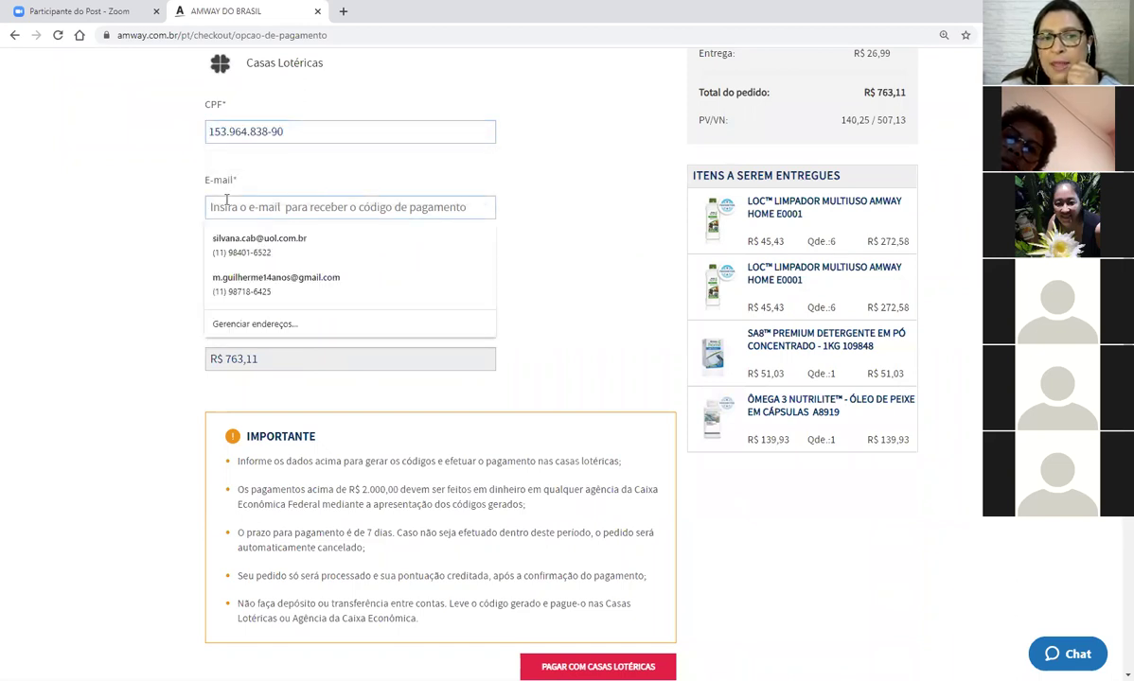
left_click(239, 276)
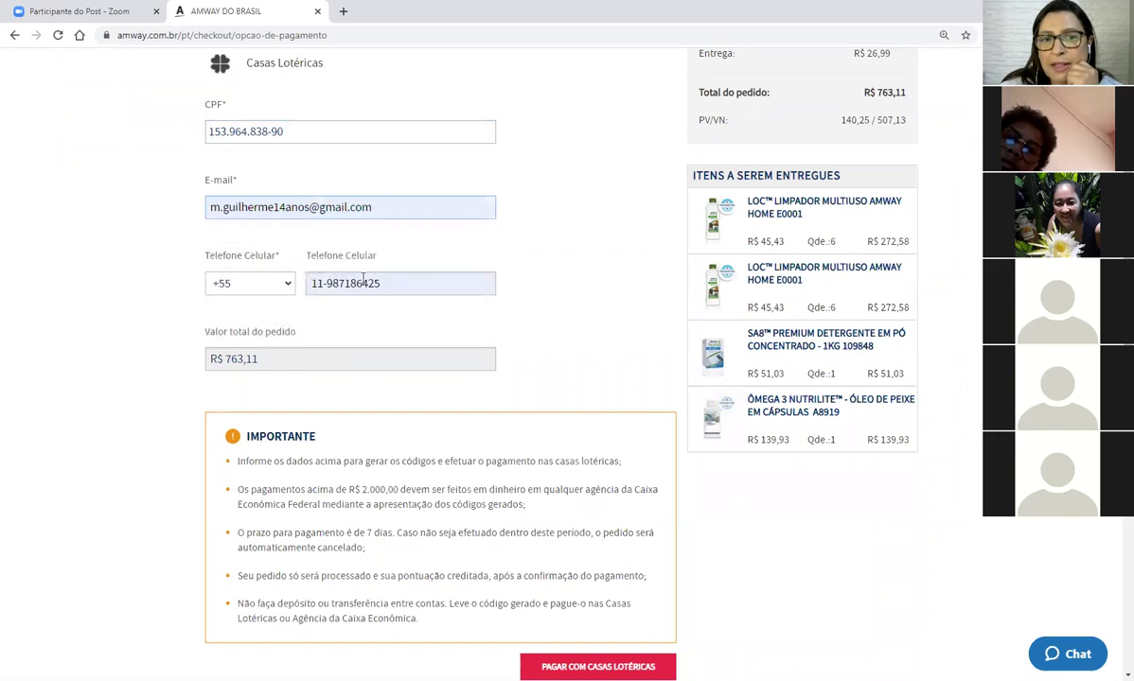
Submit the Casas Lotéricas payment details and finalize the order
scroll(311, 349, "down", 3)
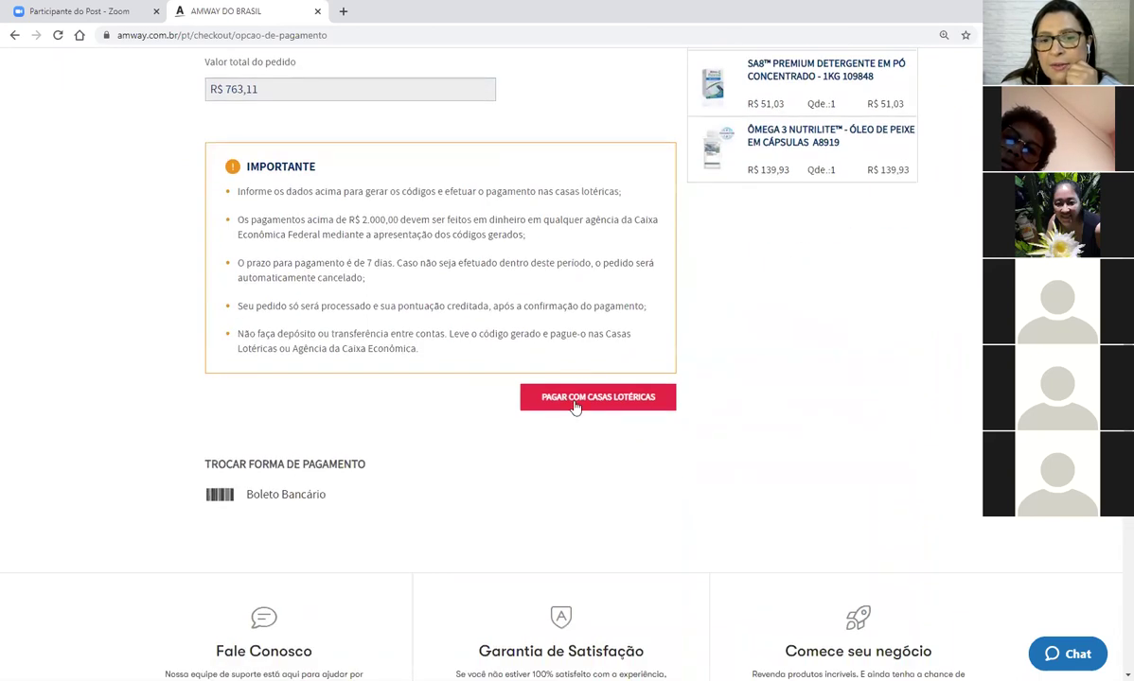
left_click(574, 398)
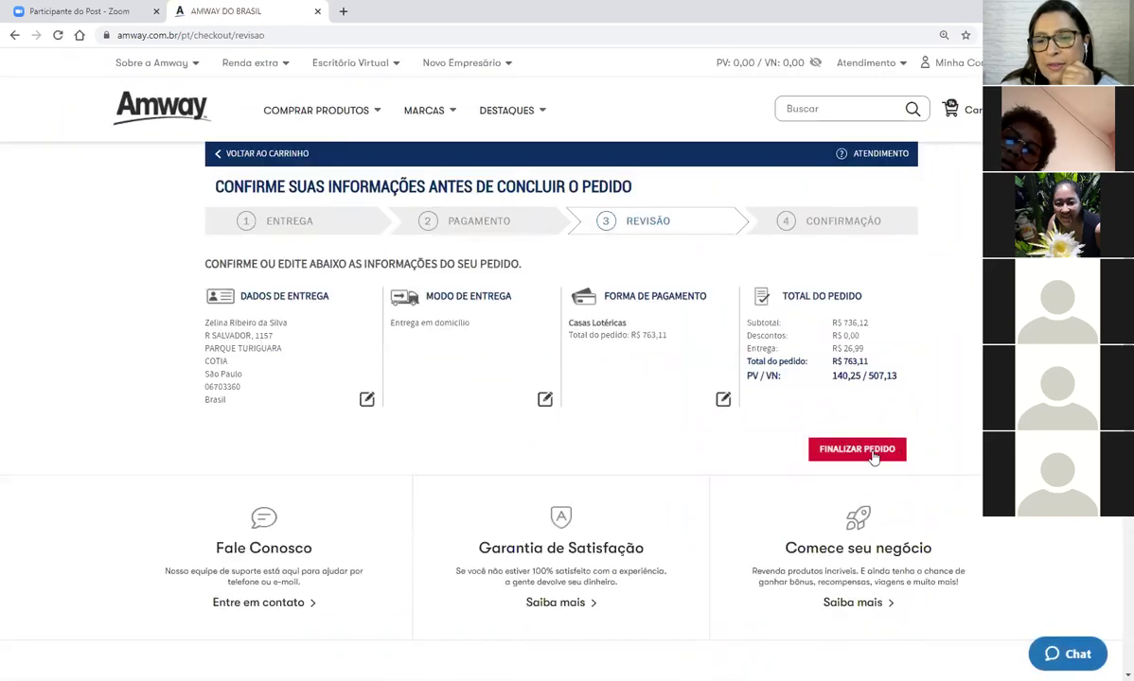
left_click(872, 451)
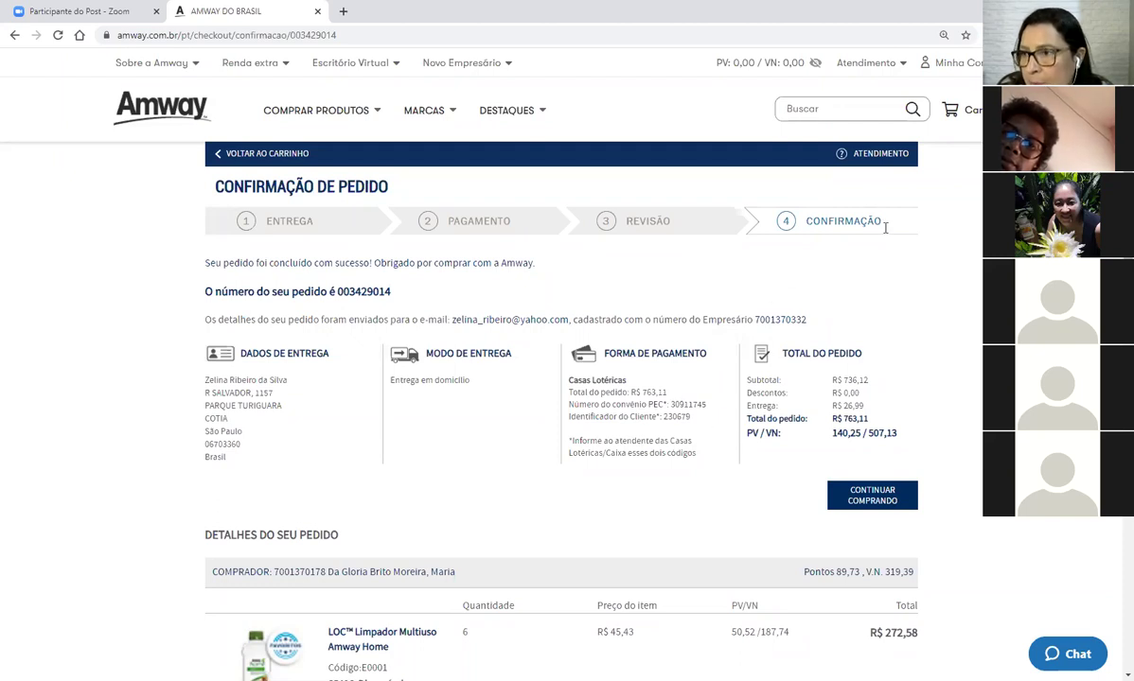
Scroll through the Confirmação de Pedido page to check order number, delivery and payment
scroll(908, 379, "down", 2)
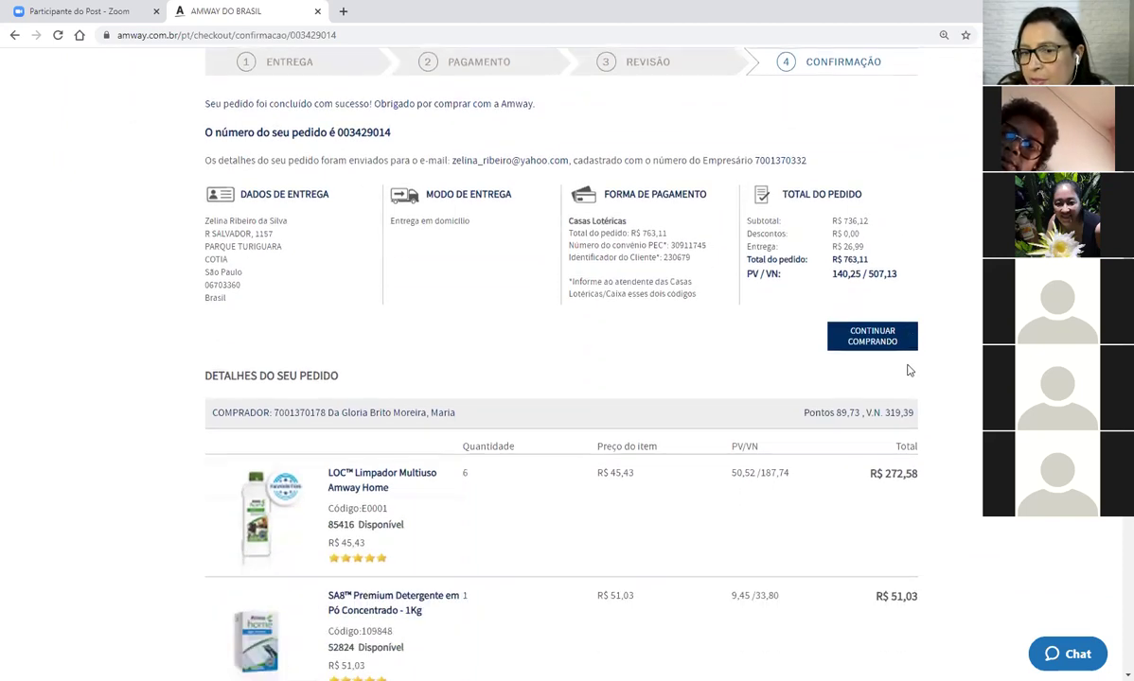
scroll(908, 371, "down", 1)
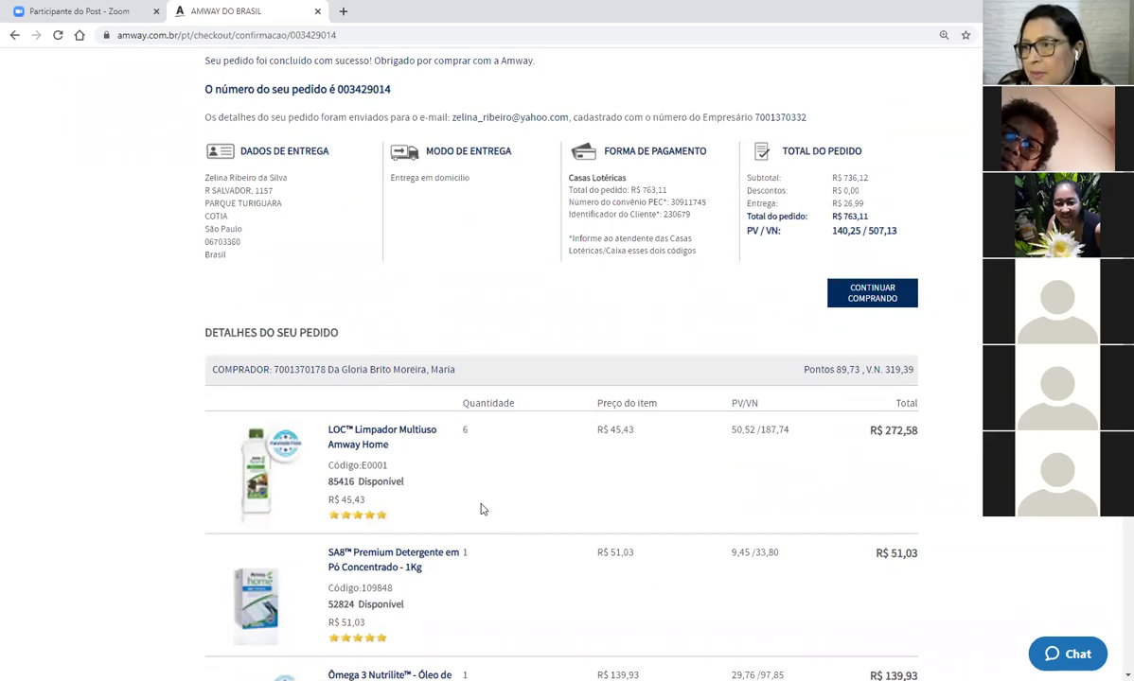
scroll(481, 508, "down", 3)
scroll(481, 509, "down", 3)
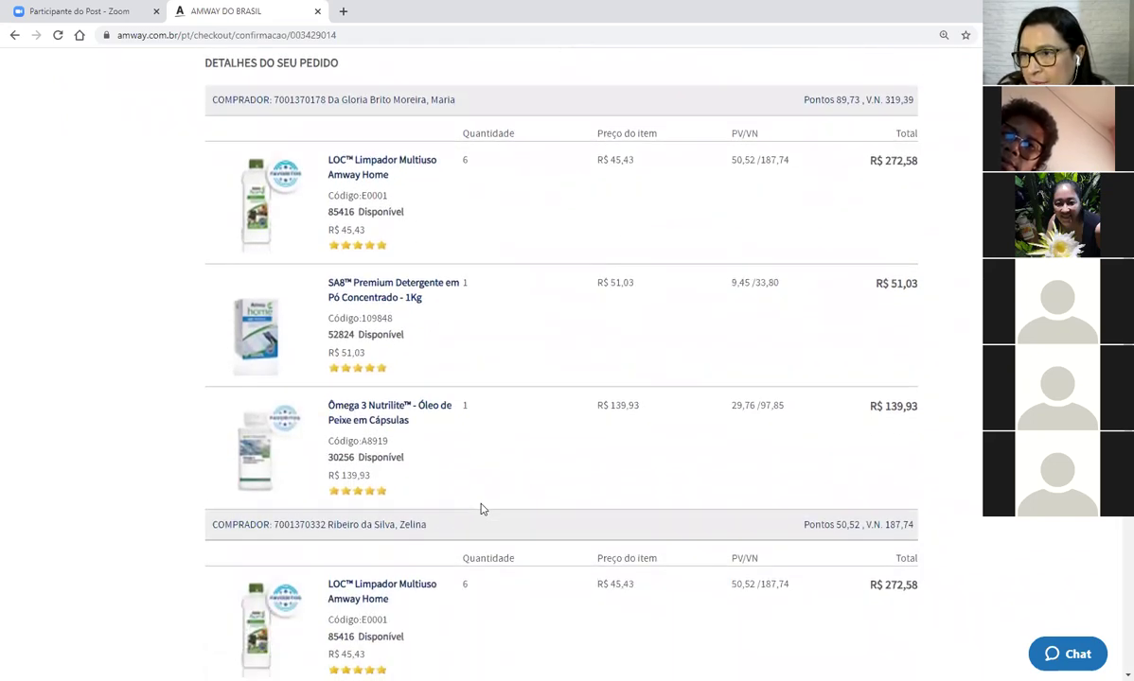
scroll(481, 508, "up", 10)
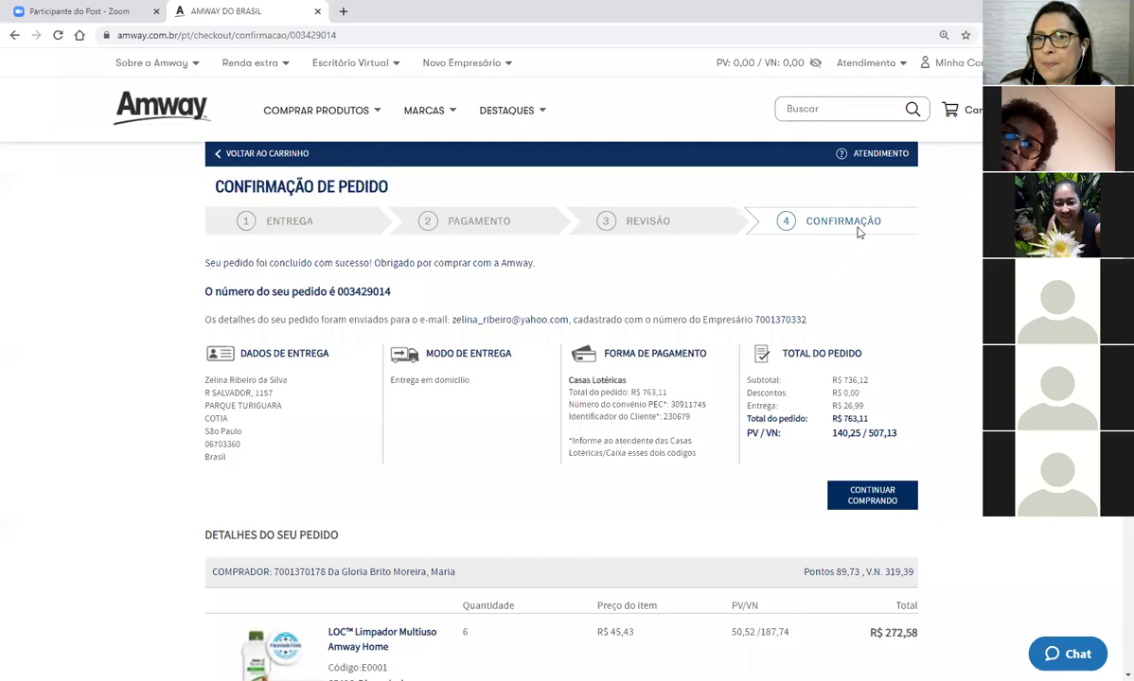
Go back through browser history from the confirmation page to the cart
left_click(14, 36)
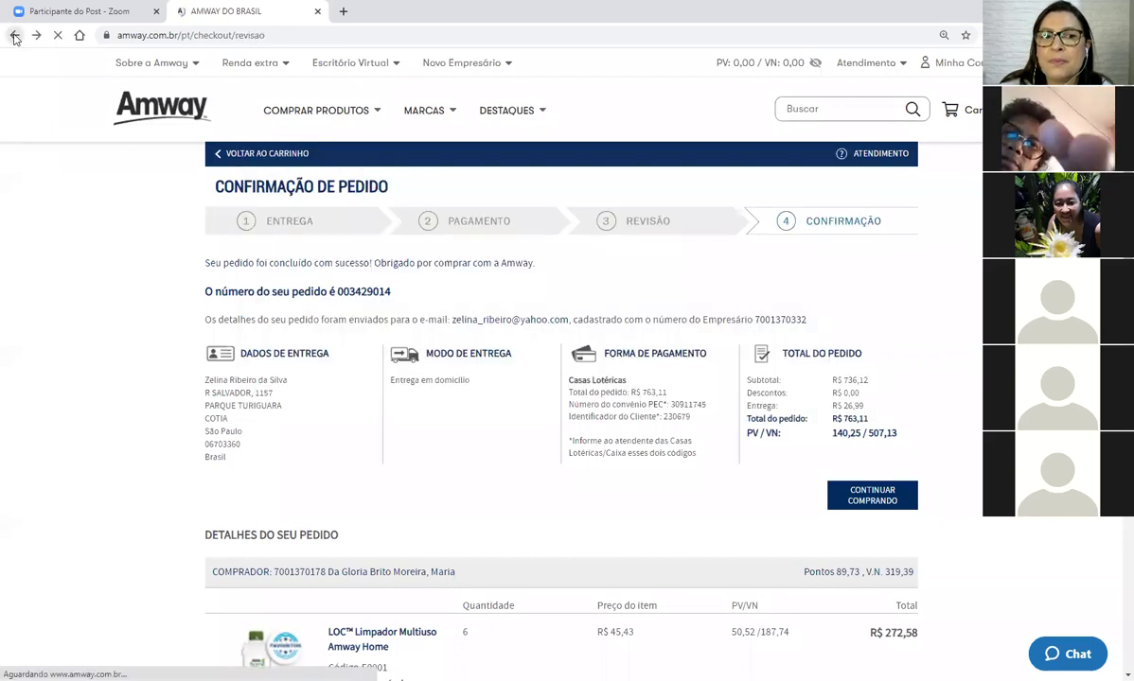
left_click(14, 36)
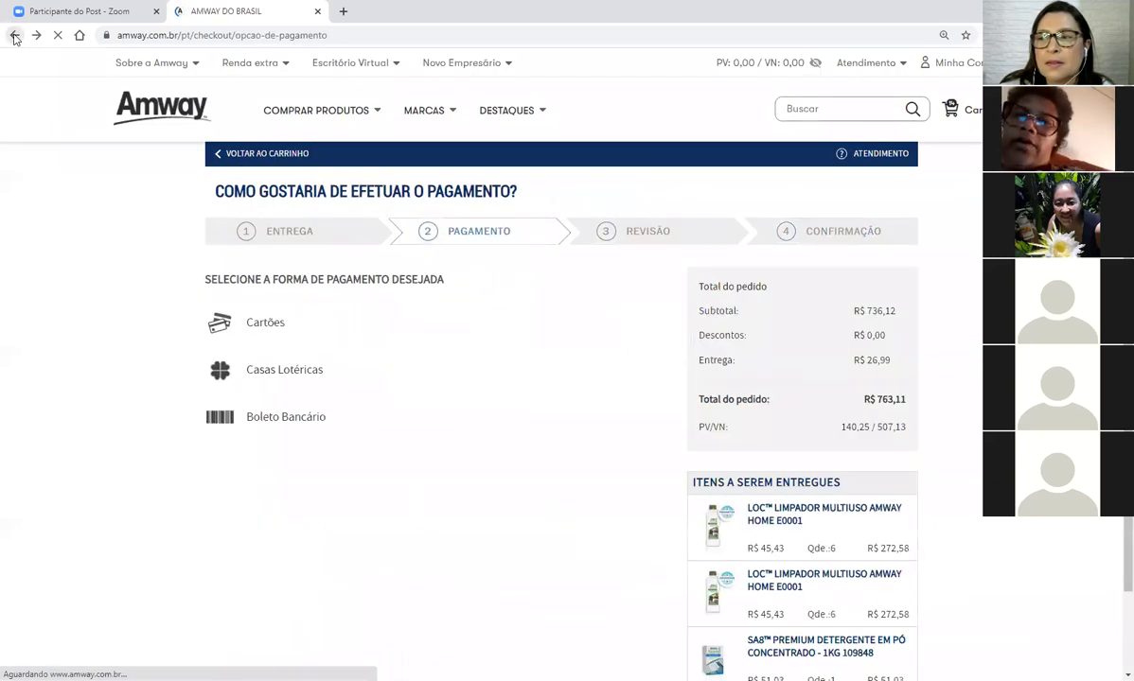
left_click(15, 36)
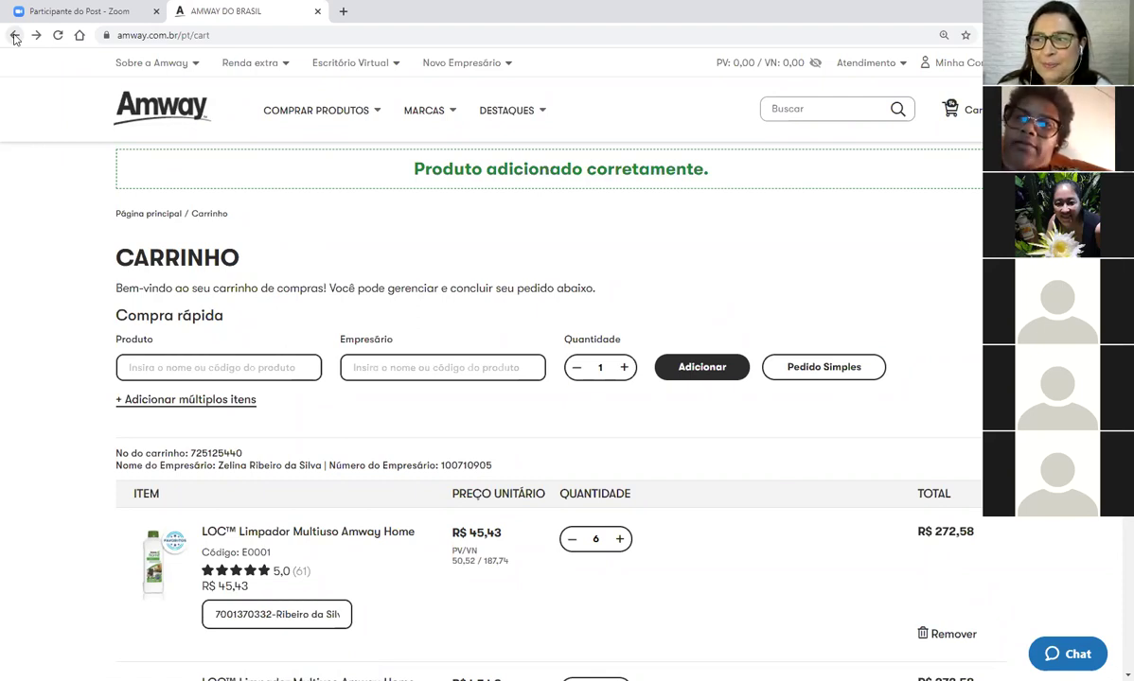
left_click(14, 38)
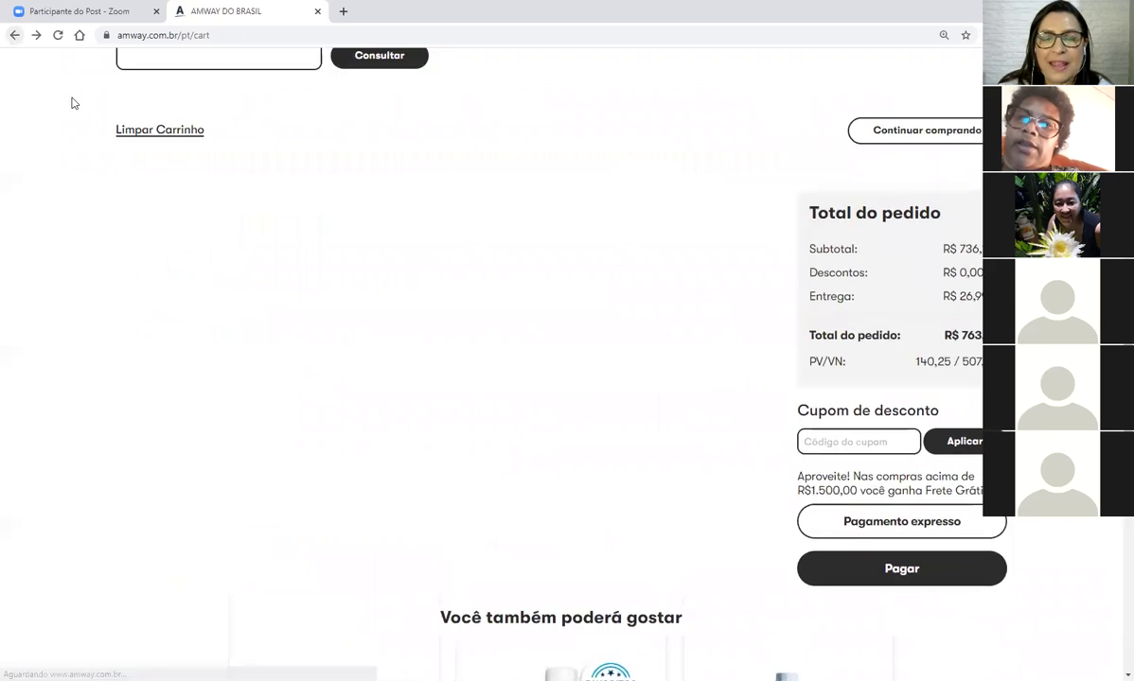
scroll(692, 462, "up", 10)
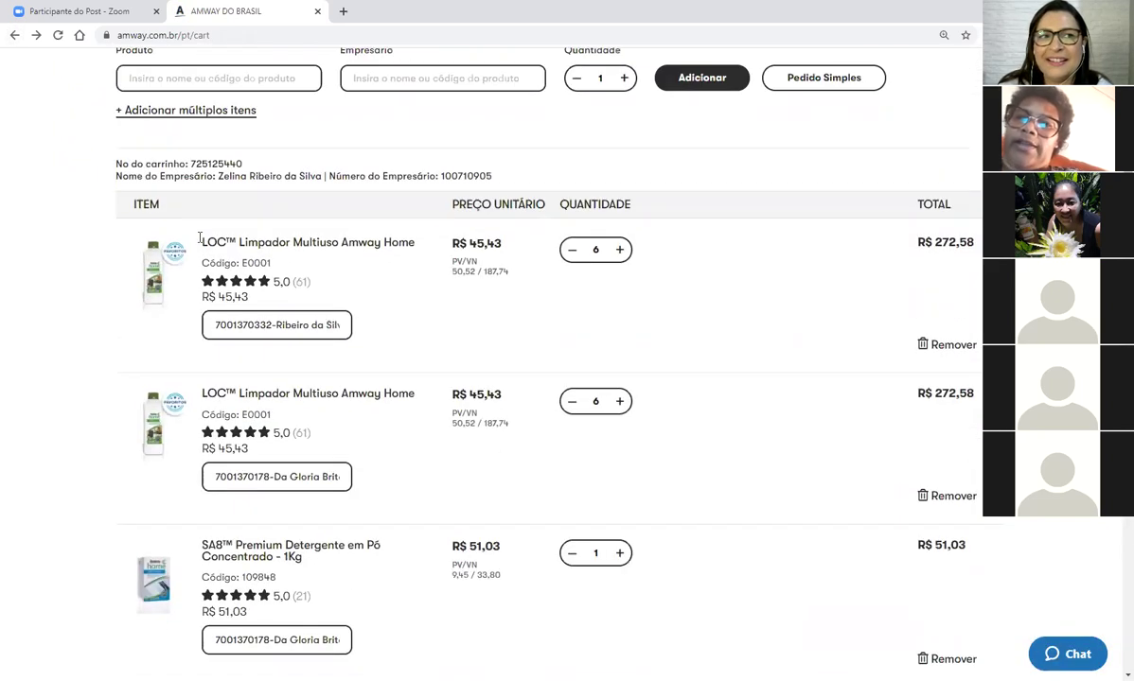
left_click(14, 38)
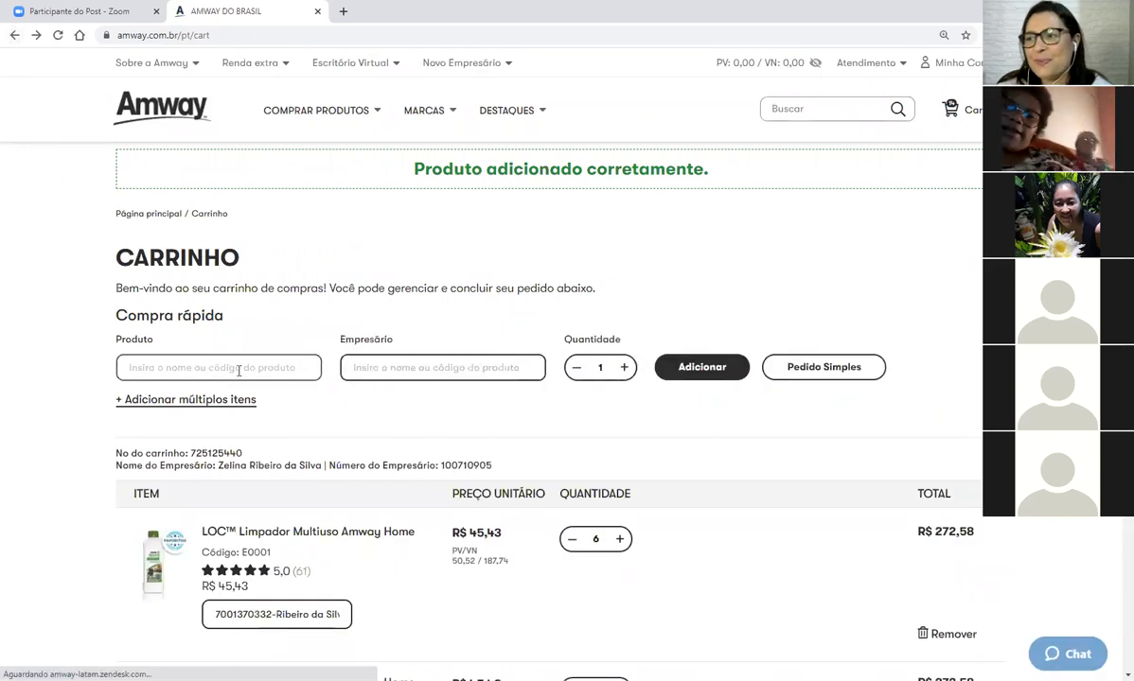
Shorten the address to amway.com.br and load the home page
left_click(241, 35)
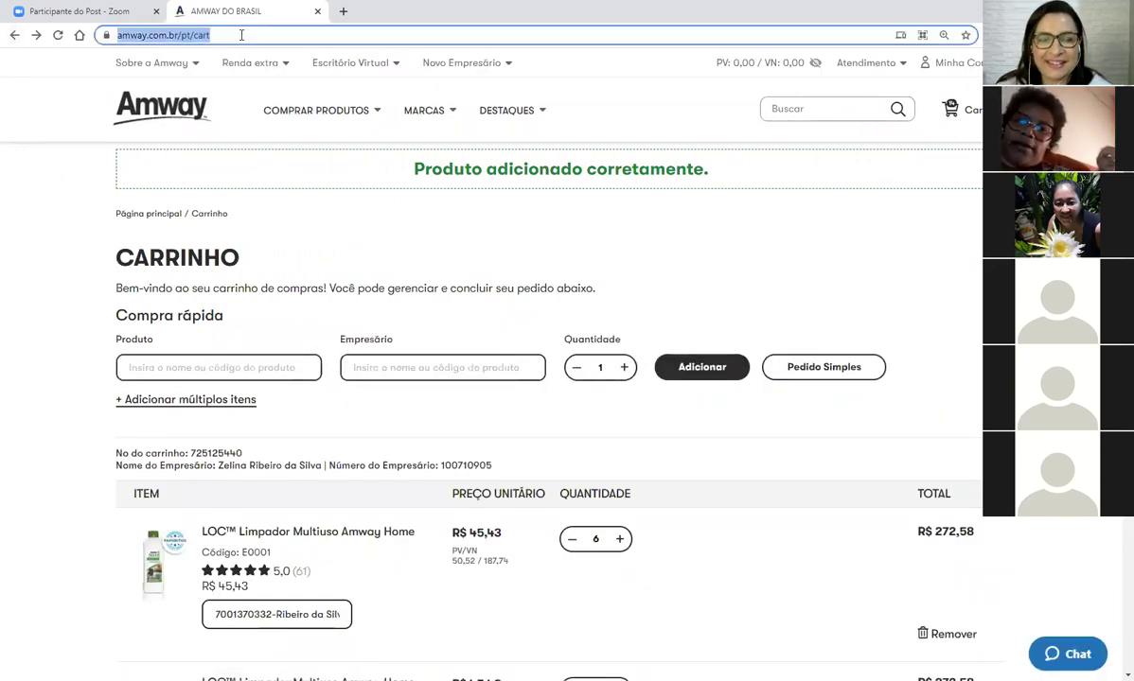
left_click(241, 35)
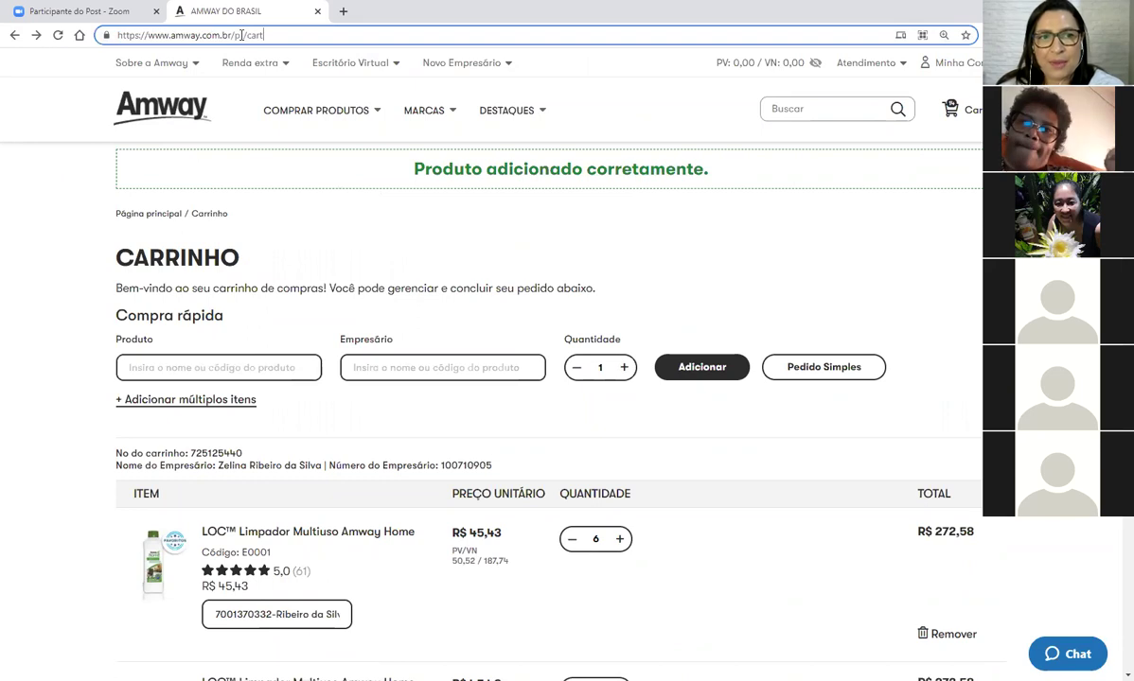
key("BackSpace")
key("BackSpace")
key("BackSpace")
key("BackSpace")
key("BackSpace")
key("BackSpace")
key("BackSpace")
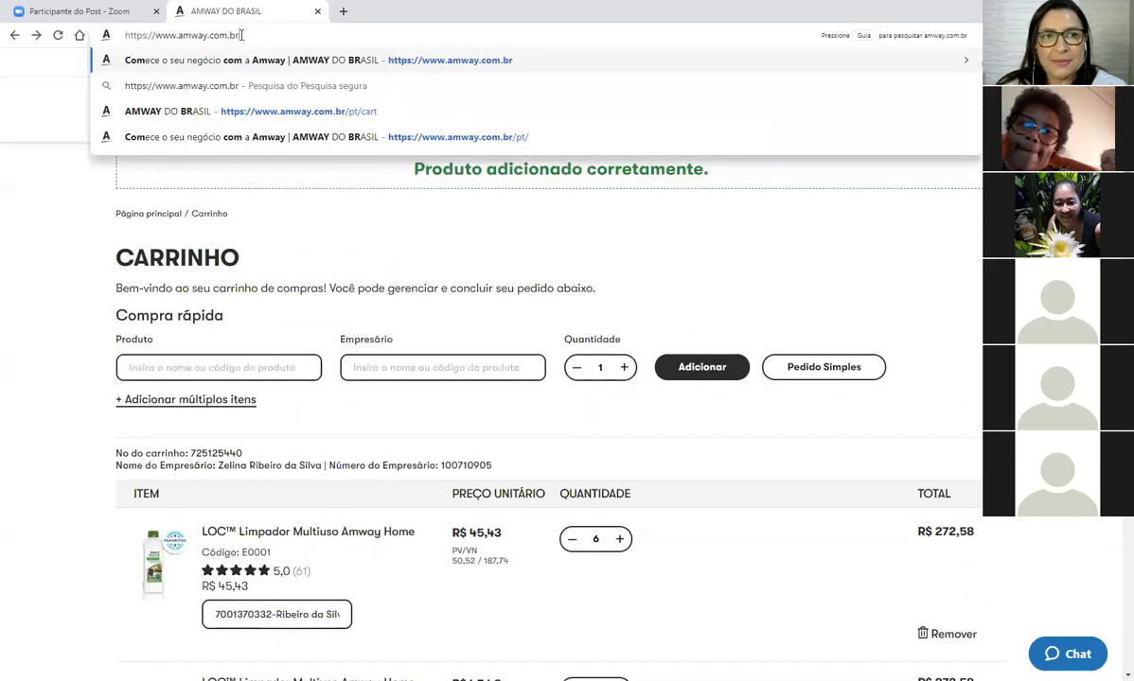
key("Return")
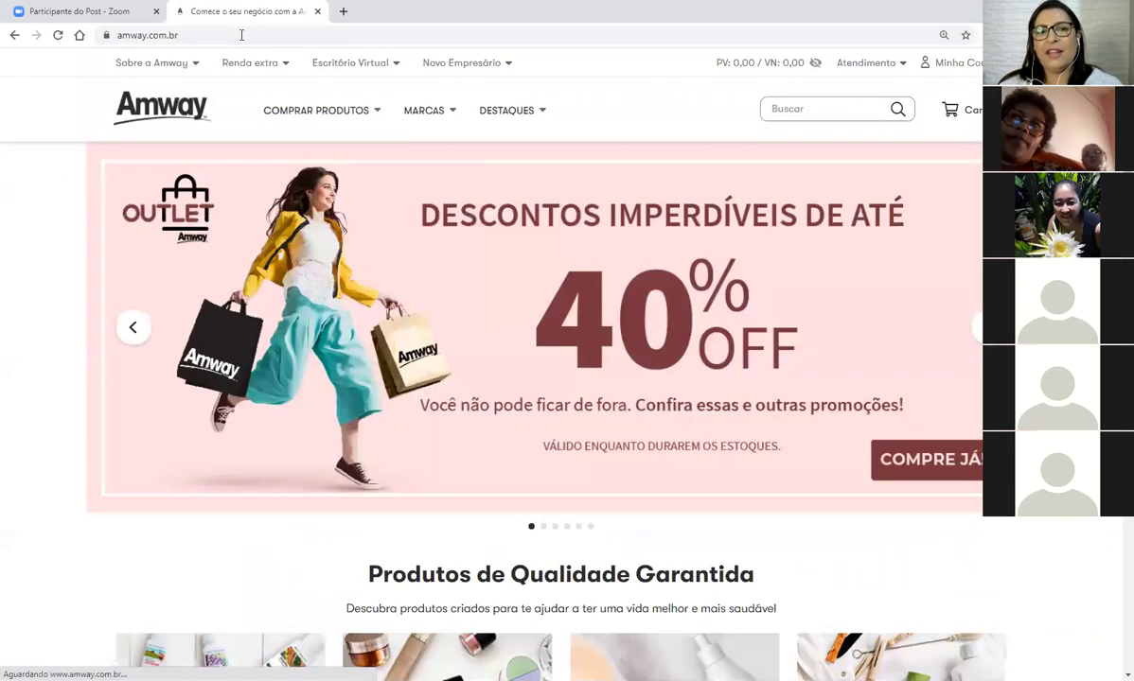